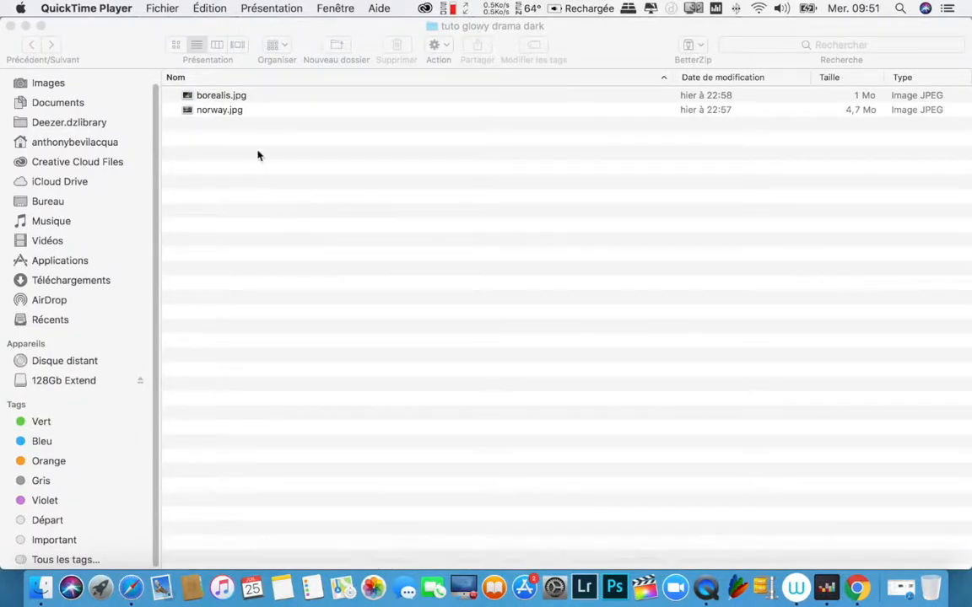
Step: Preview the source images norway.jpg and borealis.jpg from the tuto glowy drama dark folder, closing each preview
{"action": "left_click", "coordinate": [215, 113]}
{"action": "double_click", "coordinate": [215, 113]}
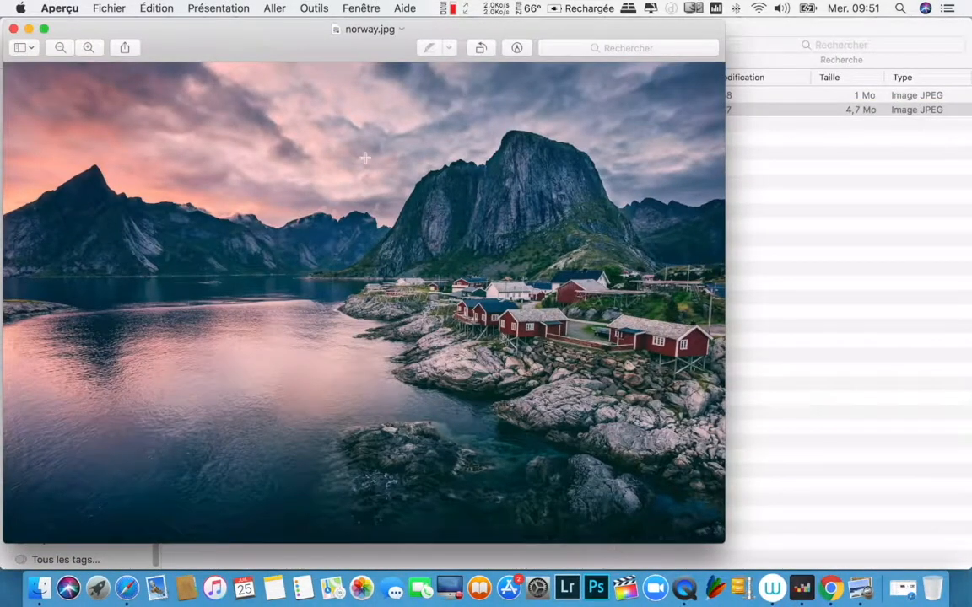
{"action": "left_click_drag", "start_coordinate": [324, 52], "coordinate": [409, 58]}
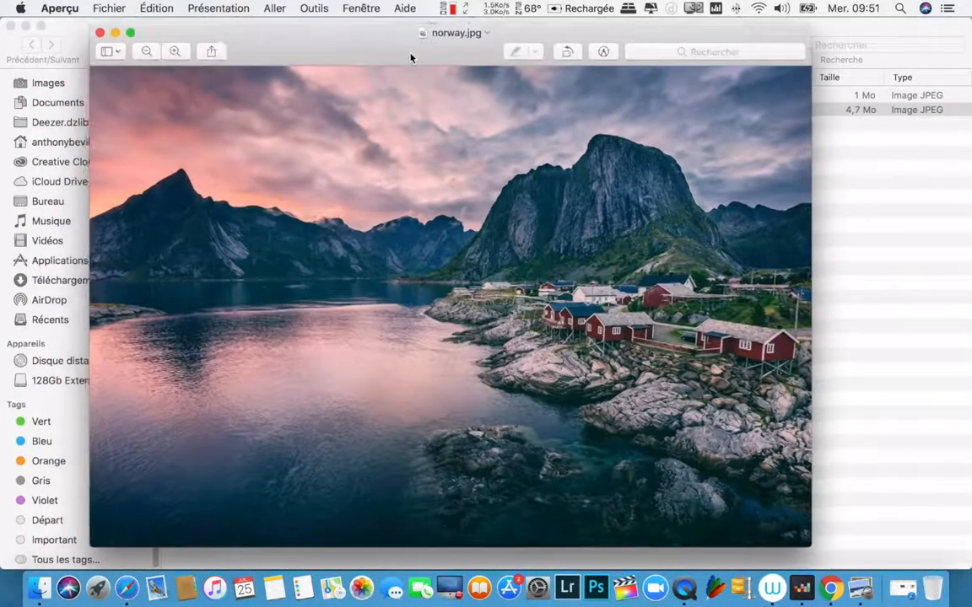
{"action": "left_click", "coordinate": [98, 32]}
{"action": "left_click", "coordinate": [236, 95]}
{"action": "double_click", "coordinate": [236, 96]}
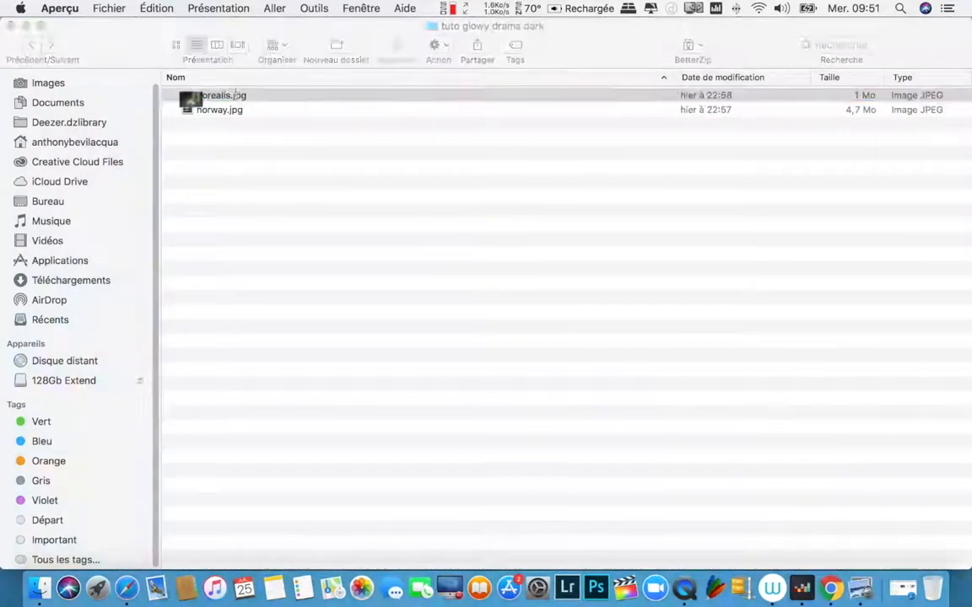
{"action": "left_click_drag", "start_coordinate": [292, 65], "coordinate": [342, 68]}
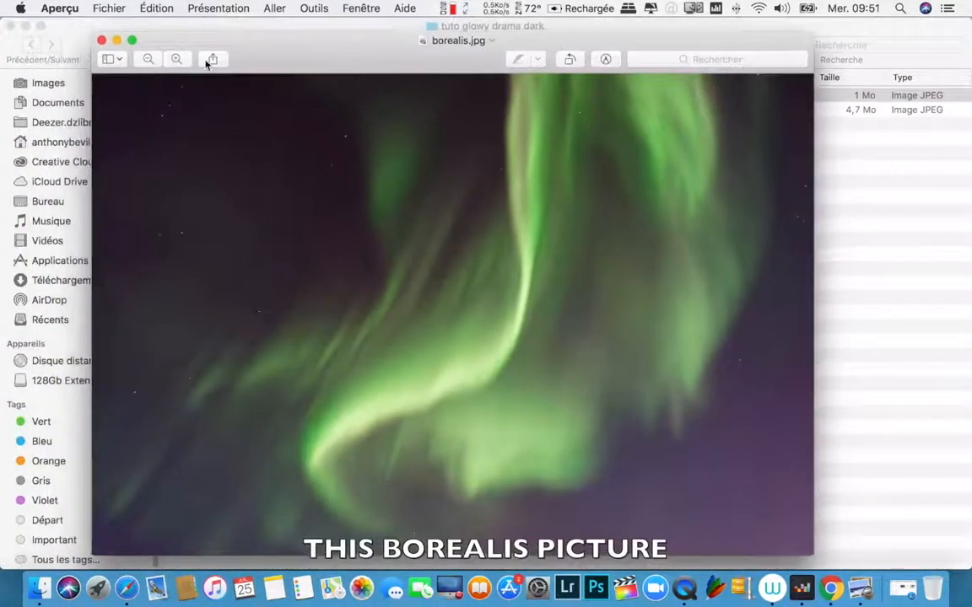
{"action": "left_click", "coordinate": [102, 39]}
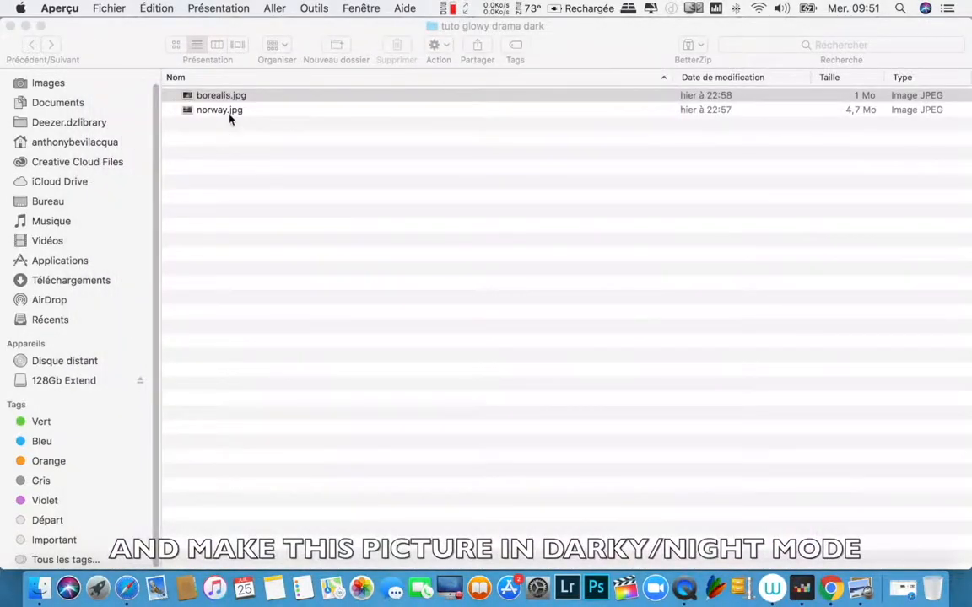
{"action": "double_click", "coordinate": [223, 110]}
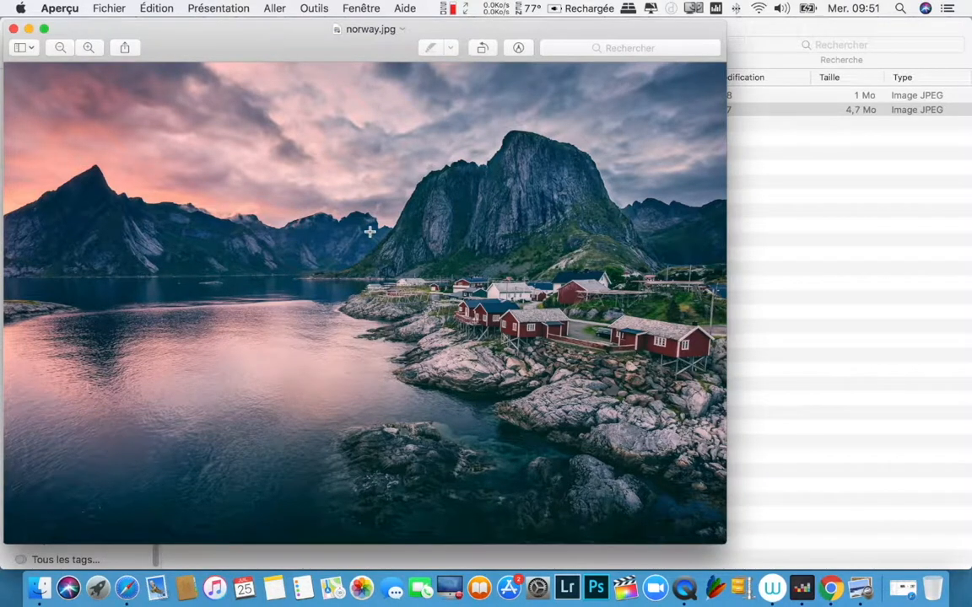
{"action": "left_click", "coordinate": [13, 29]}
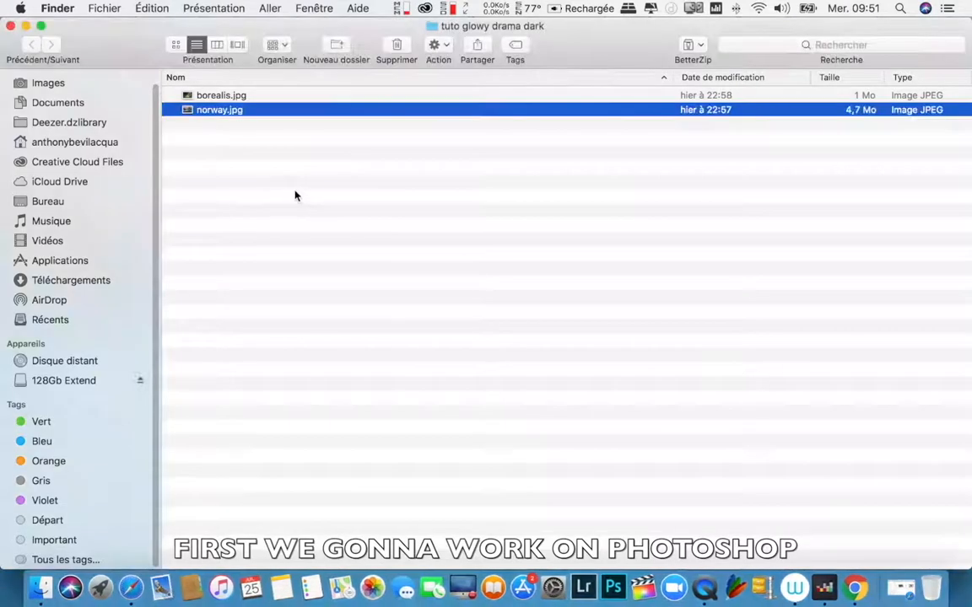
Step: Open borealis.jpg and norway.jpg together in Photoshop and close the floating Selective Tool window
{"action": "left_click", "coordinate": [297, 196]}
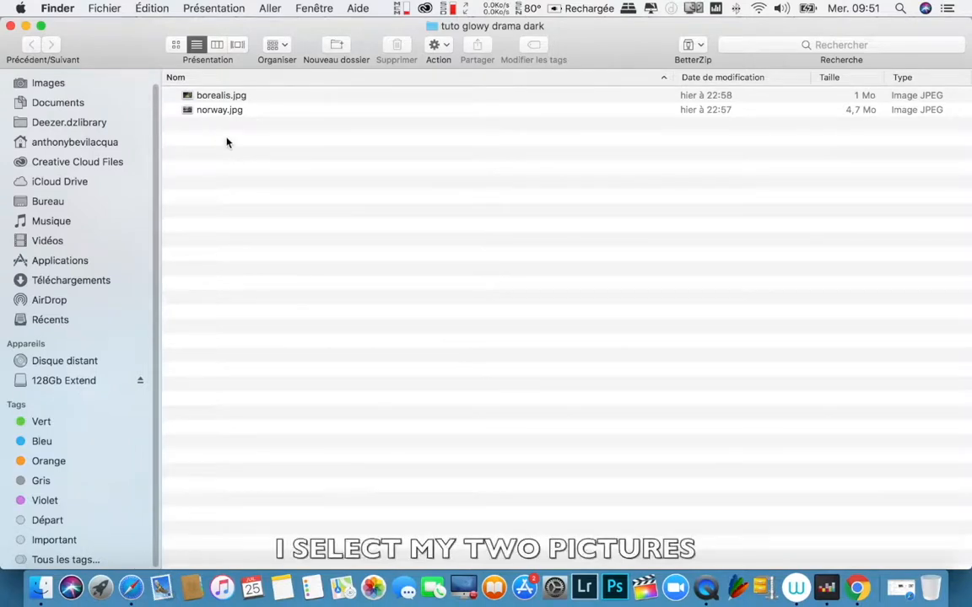
{"action": "key", "text": "super+a"}
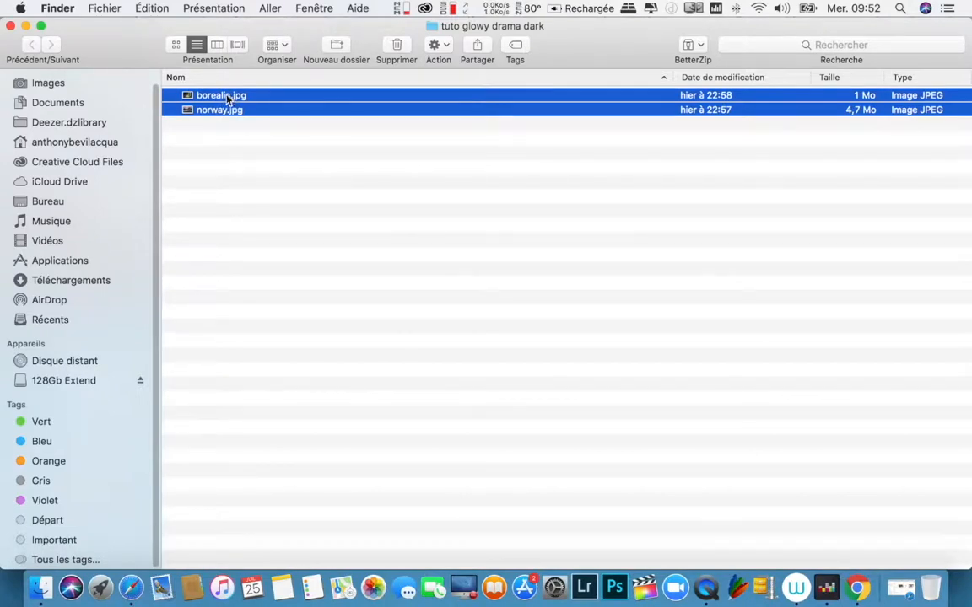
{"action": "left_click_drag", "start_coordinate": [226, 100], "coordinate": [614, 597]}
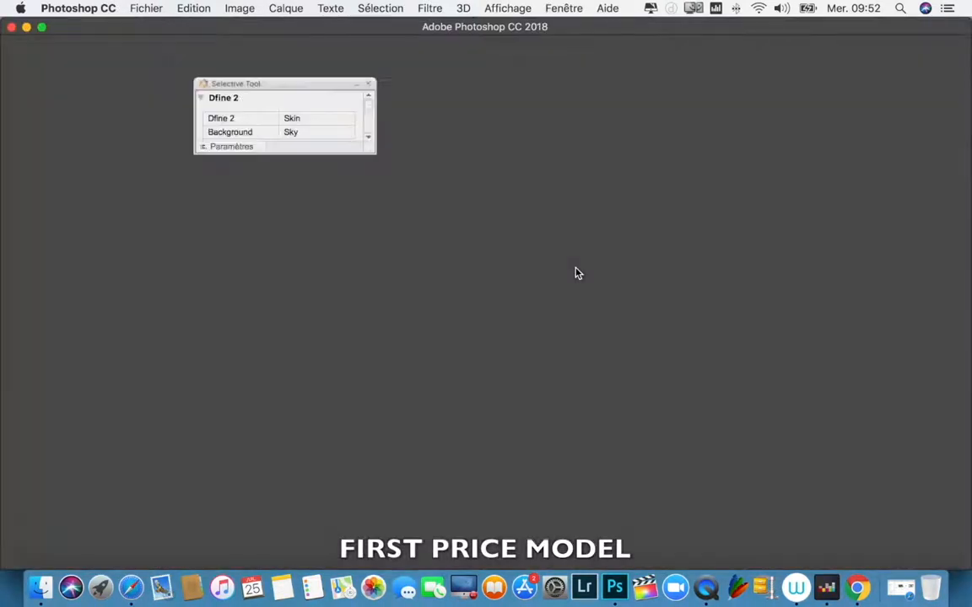
{"action": "left_click", "coordinate": [368, 84]}
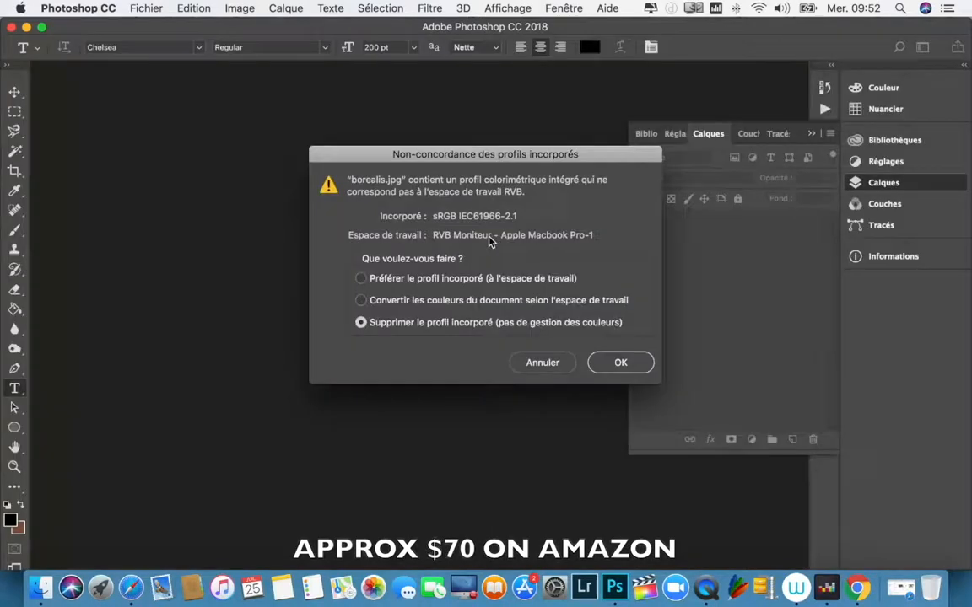
Step: Keep the embedded colour profile for both borealis.jpg and norway.jpg instead of the working space
{"action": "left_click", "coordinate": [408, 280]}
{"action": "left_click", "coordinate": [620, 362]}
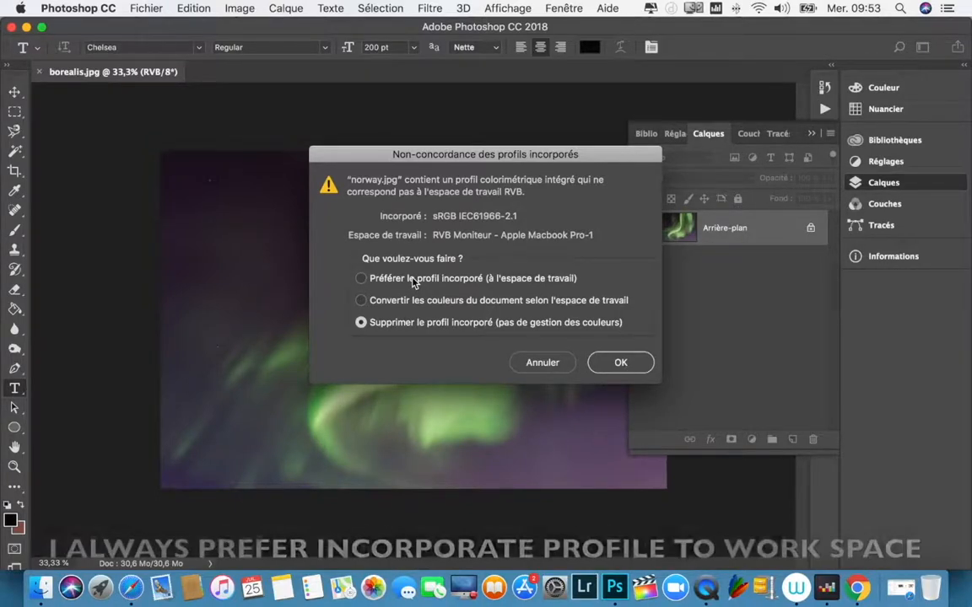
{"action": "left_click", "coordinate": [412, 281]}
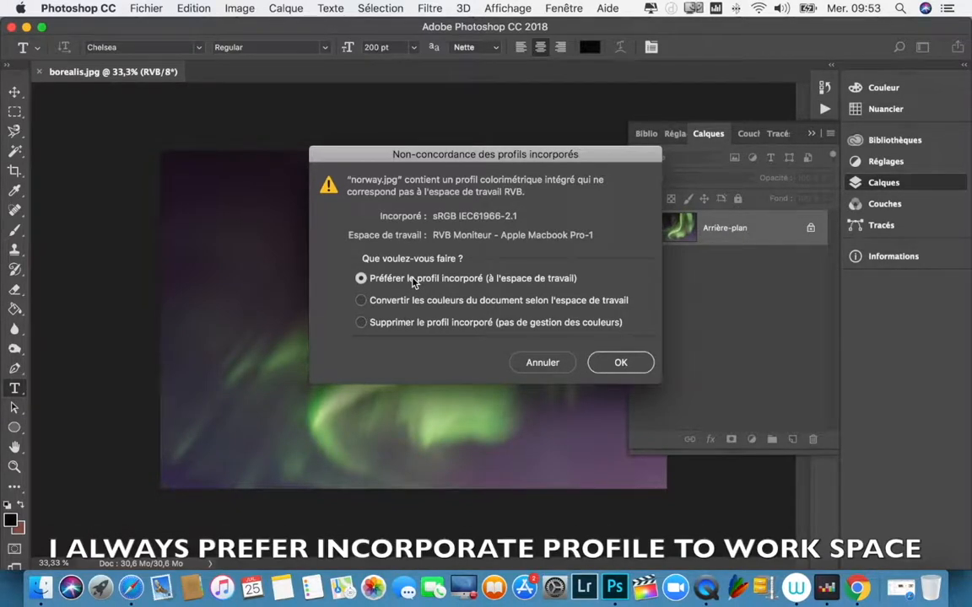
{"action": "left_click", "coordinate": [619, 362]}
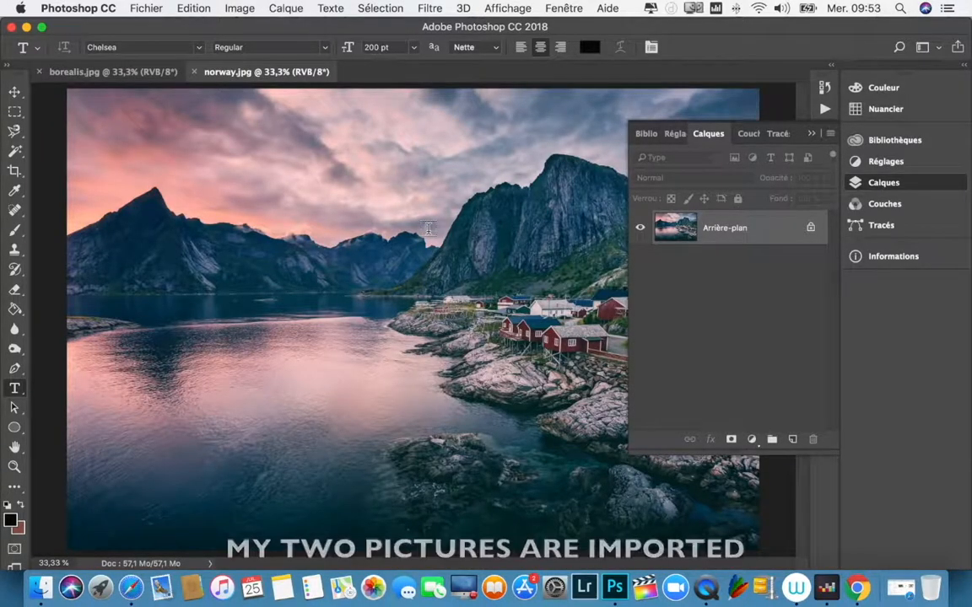
Step: Create a new transparent document of 4600 x 6000 px at 300 ppp from the recent presets
{"action": "left_click", "coordinate": [130, 74]}
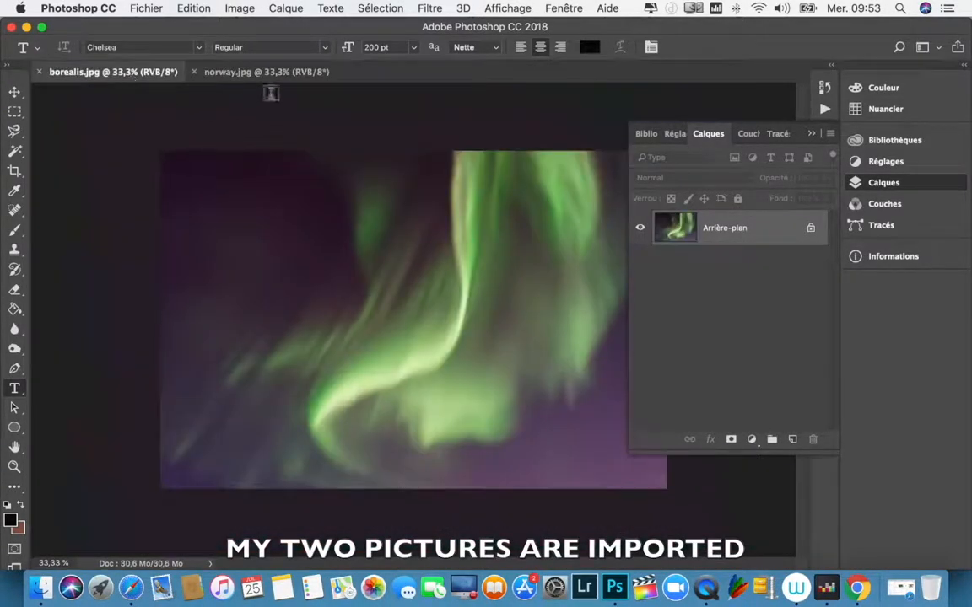
{"action": "left_click", "coordinate": [246, 72]}
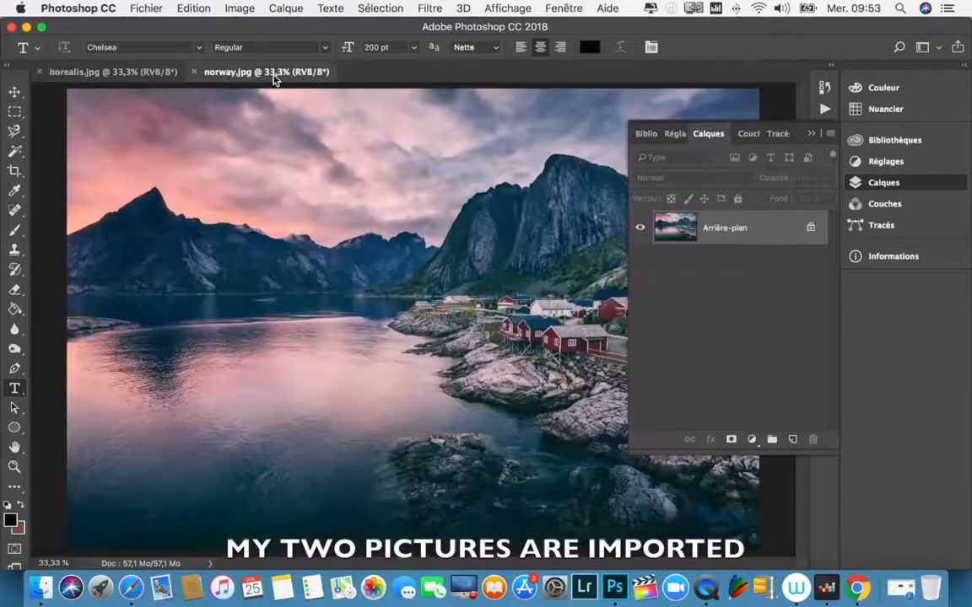
{"action": "left_click", "coordinate": [147, 8]}
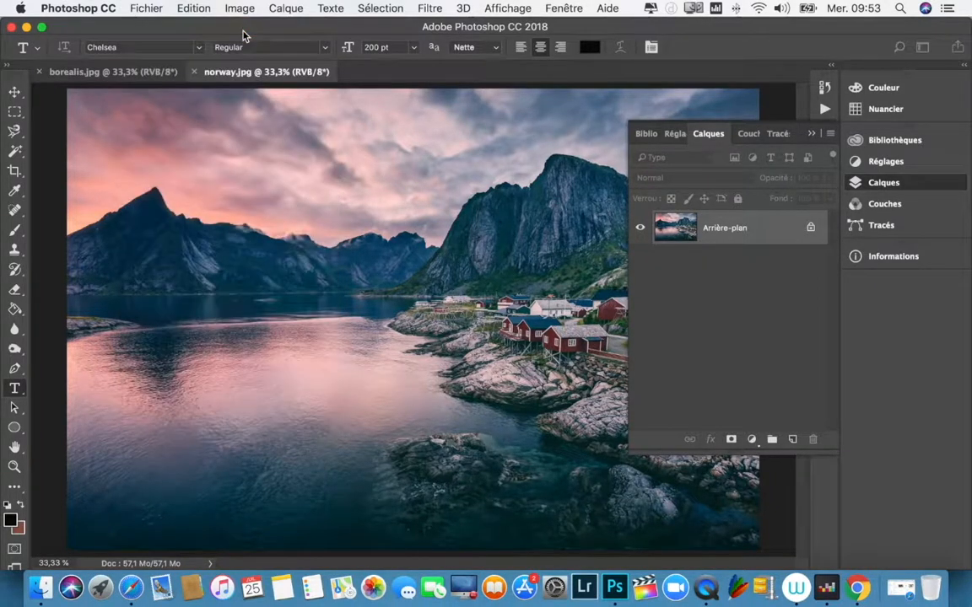
{"action": "key", "text": "super+n"}
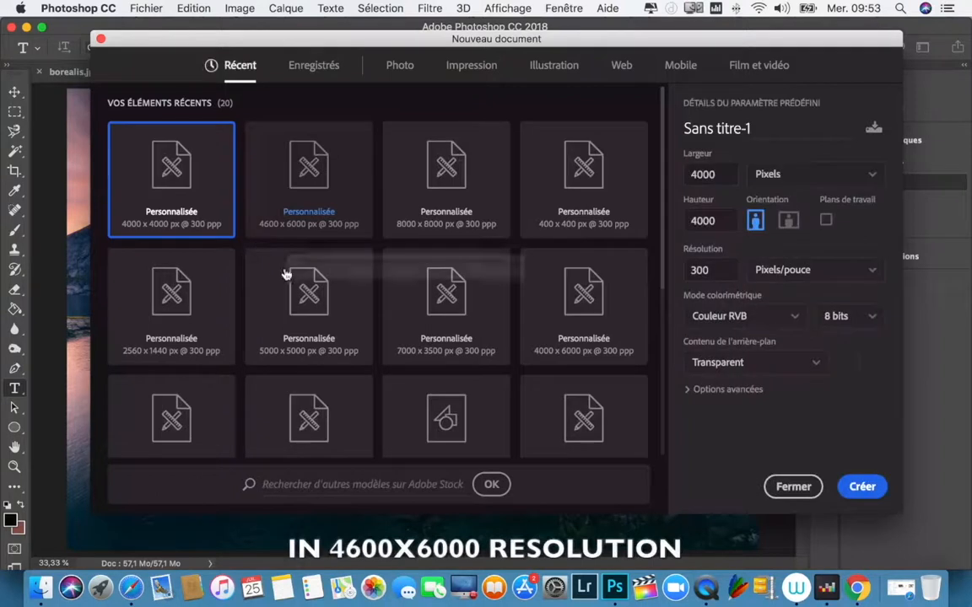
{"action": "left_click", "coordinate": [318, 172]}
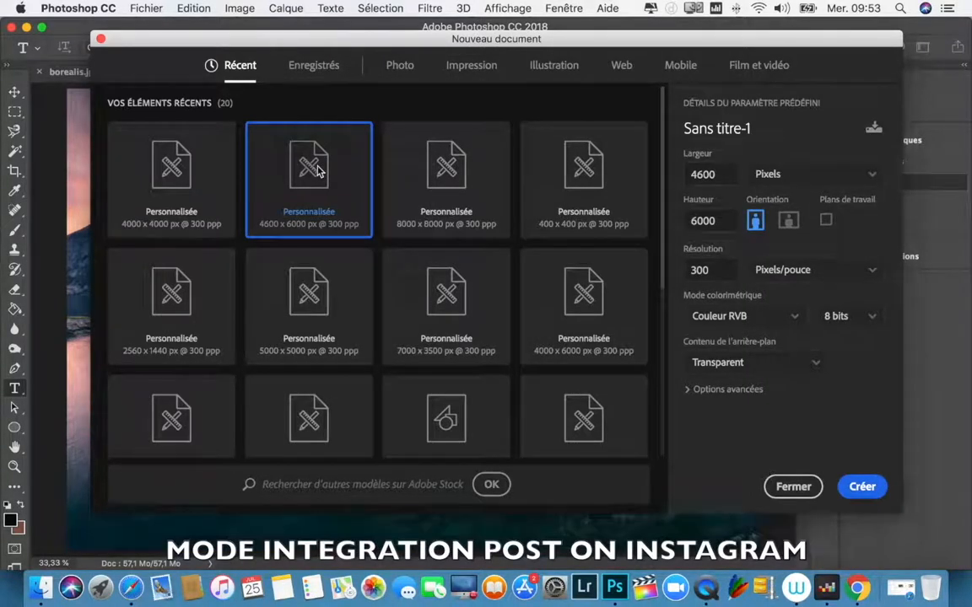
{"action": "double_click", "coordinate": [315, 169]}
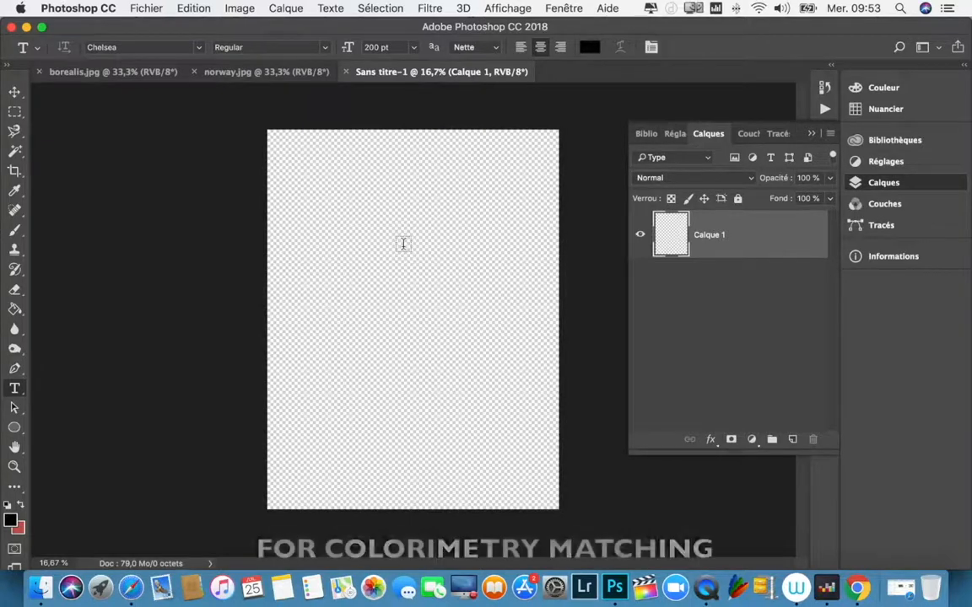
Step: Convert norway.jpg to the ProPhoto RGB colour profile
{"action": "left_click", "coordinate": [265, 74]}
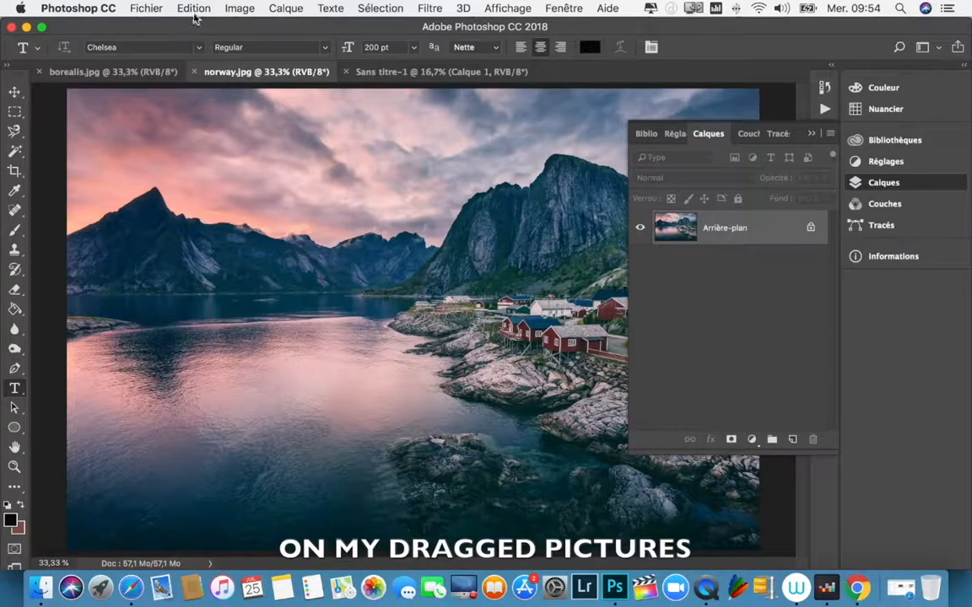
{"action": "left_click", "coordinate": [194, 11]}
{"action": "left_click", "coordinate": [244, 272]}
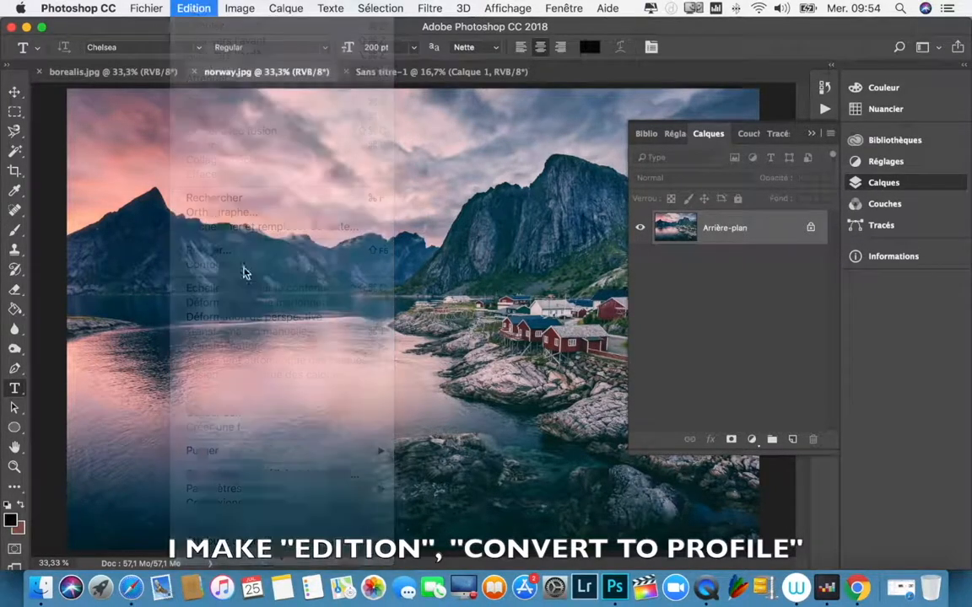
{"action": "left_click", "coordinate": [193, 10]}
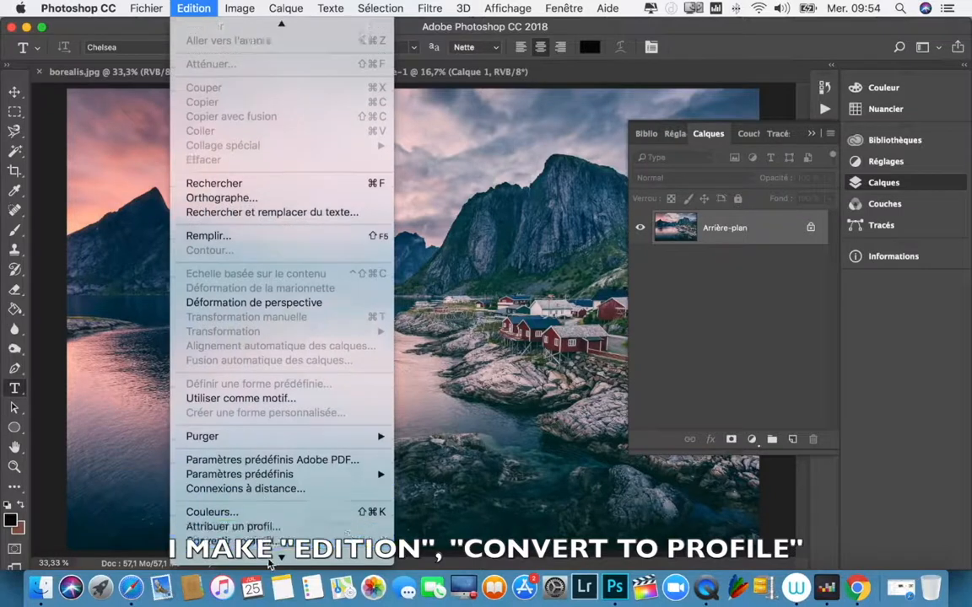
{"action": "left_click", "coordinate": [235, 478]}
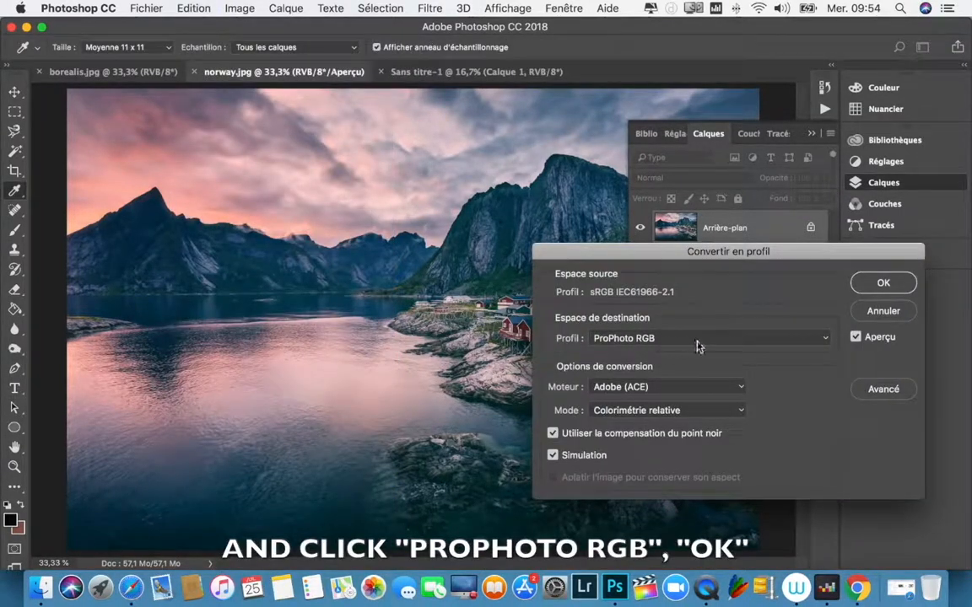
{"action": "left_click", "coordinate": [882, 283]}
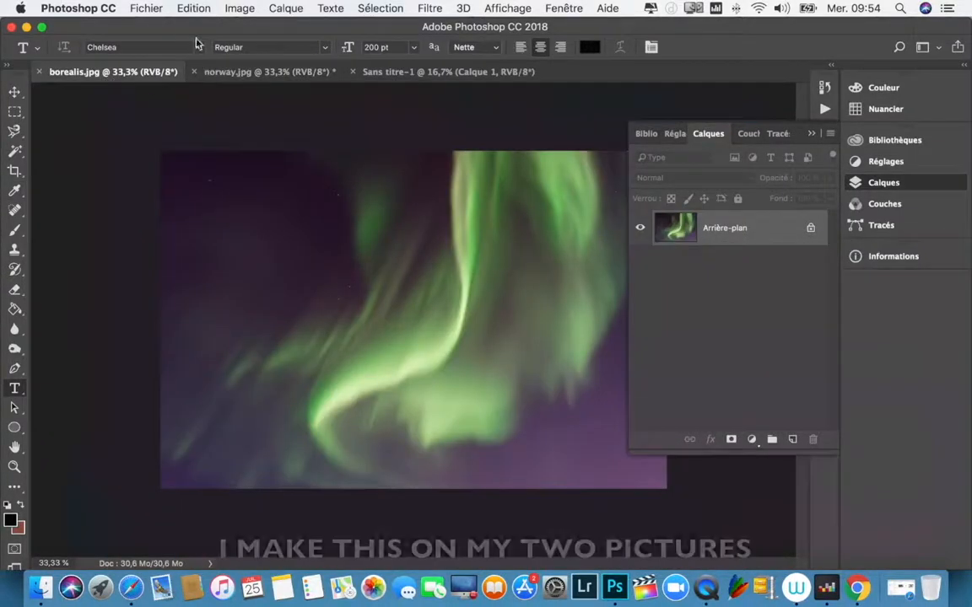
Step: Convert borealis.jpg to the ProPhoto RGB colour profile
{"action": "left_click", "coordinate": [193, 7]}
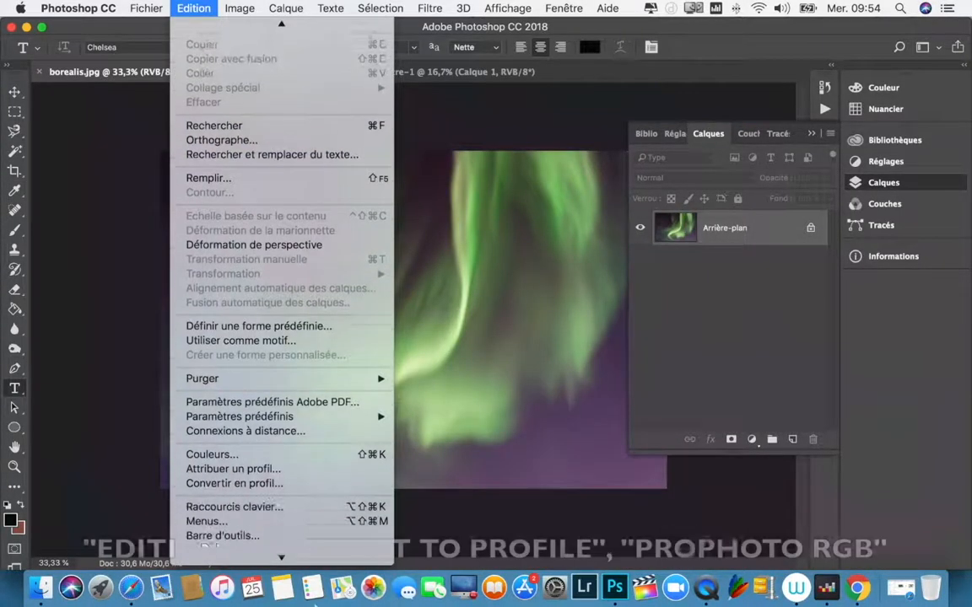
{"action": "left_click", "coordinate": [279, 479]}
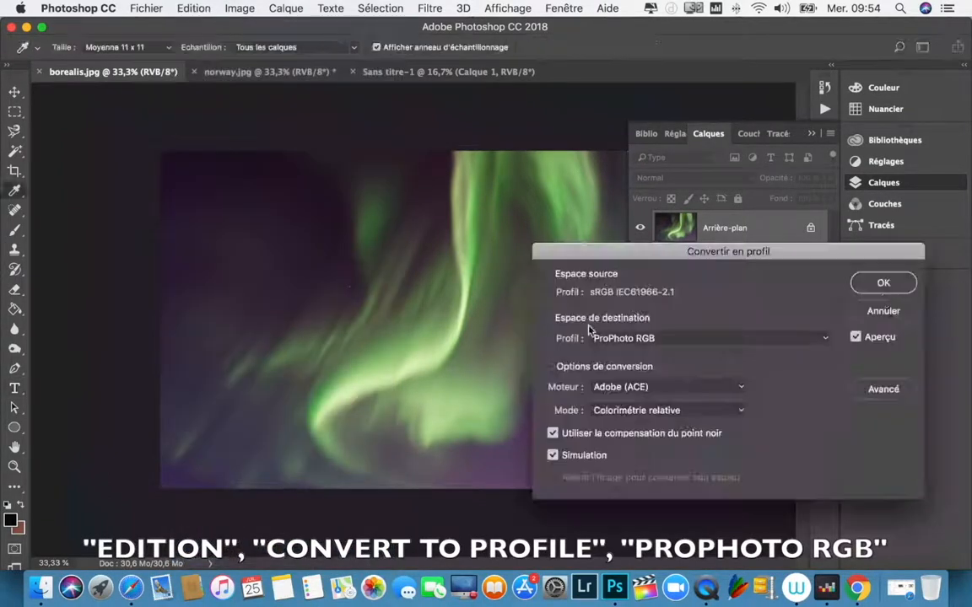
{"action": "left_click", "coordinate": [883, 284]}
{"action": "key", "text": "t"}
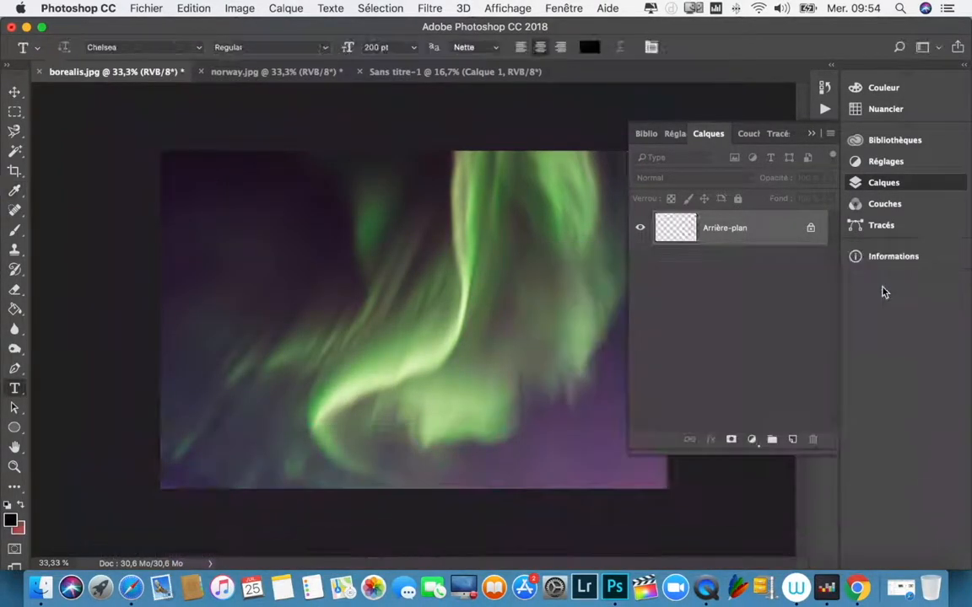
Step: Copy the entire norway.jpg image and paste it into the Sans titre-1 document
{"action": "left_click", "coordinate": [326, 74]}
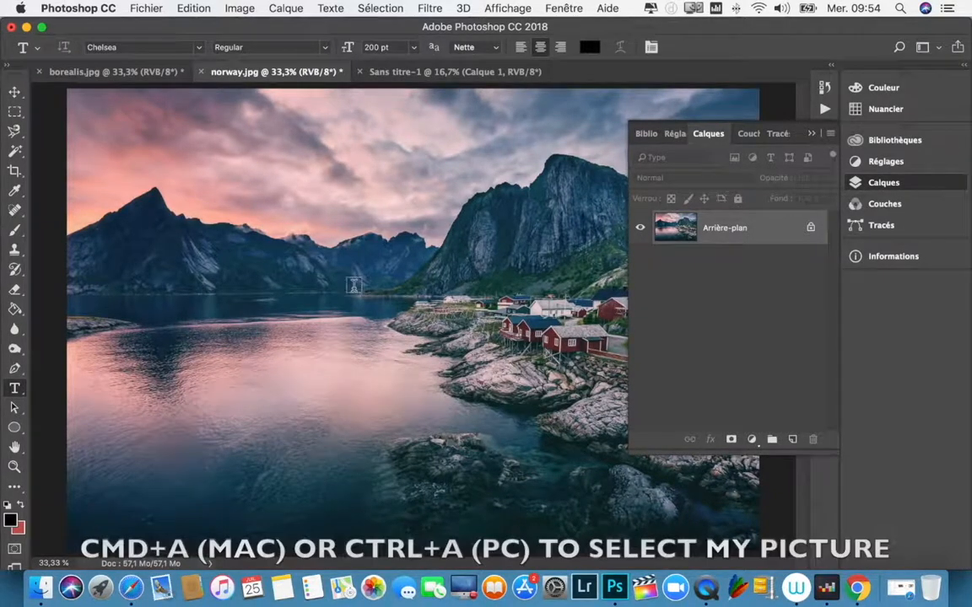
{"action": "key", "text": "super+a"}
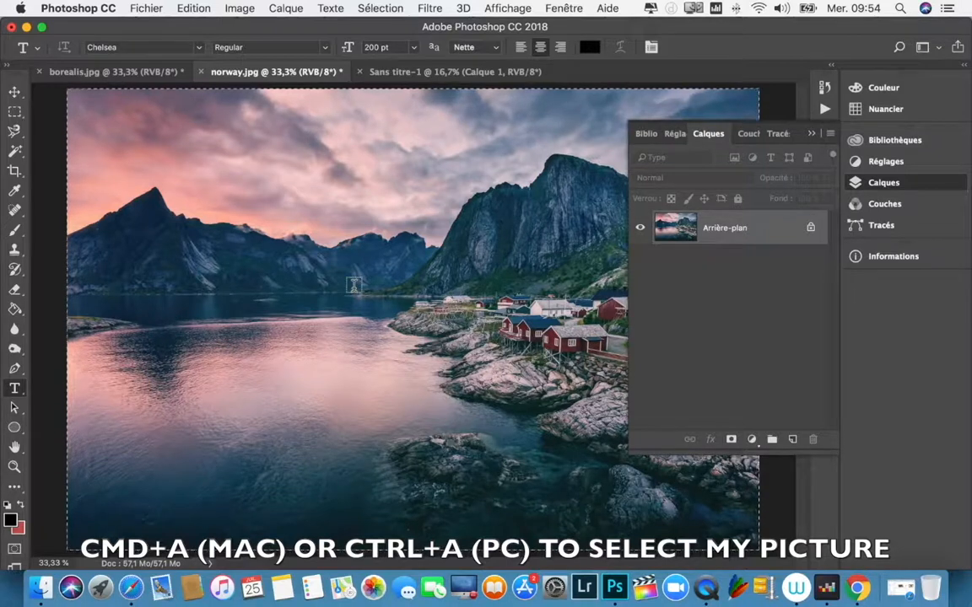
{"action": "key", "text": "super+c"}
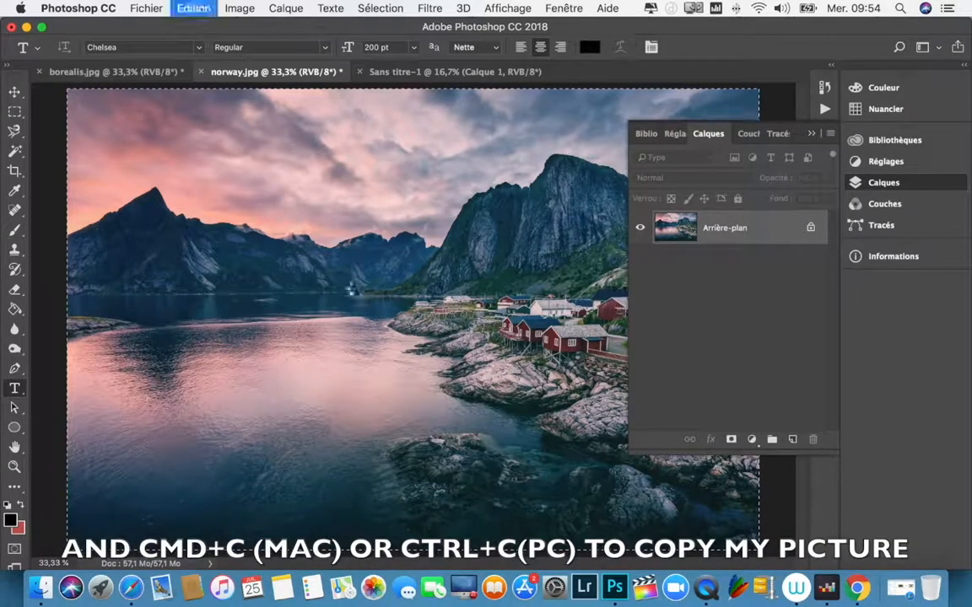
{"action": "left_click", "coordinate": [456, 71]}
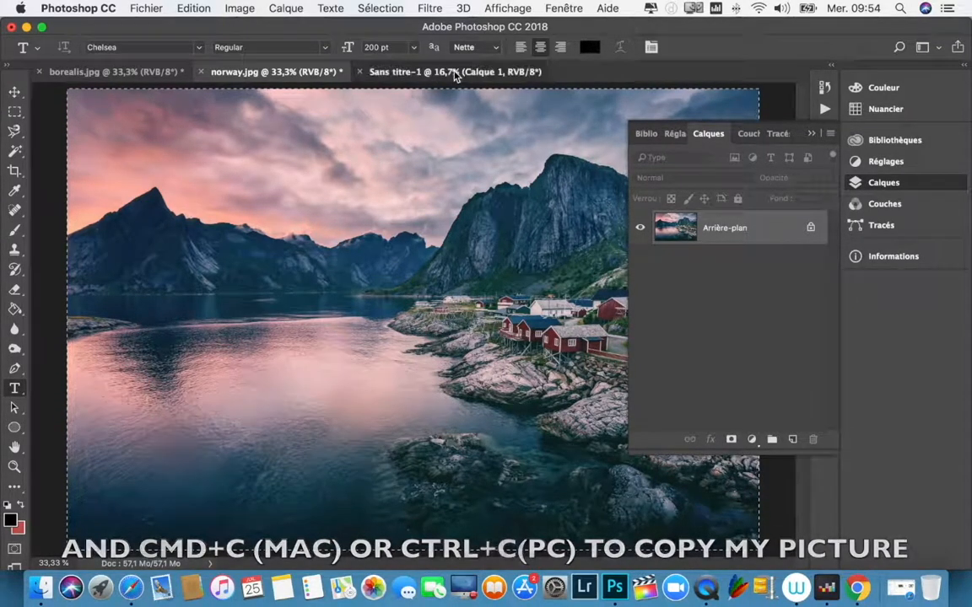
{"action": "key", "text": "super+v"}
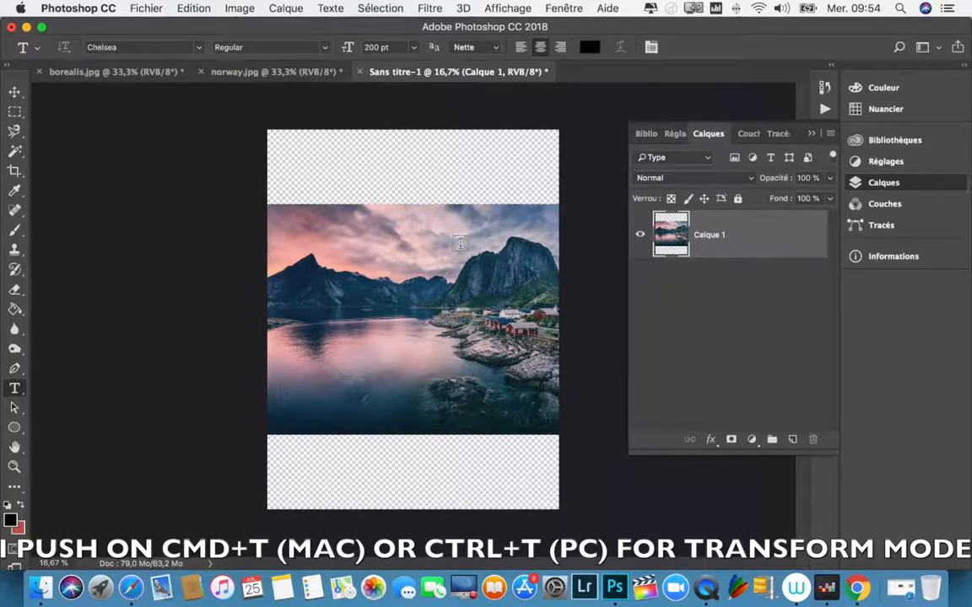
Step: Scale the norway landscape layer proportionally to about 115%, align it with the canvas's lower edge, and apply the transformation
{"action": "key", "text": "super+t"}
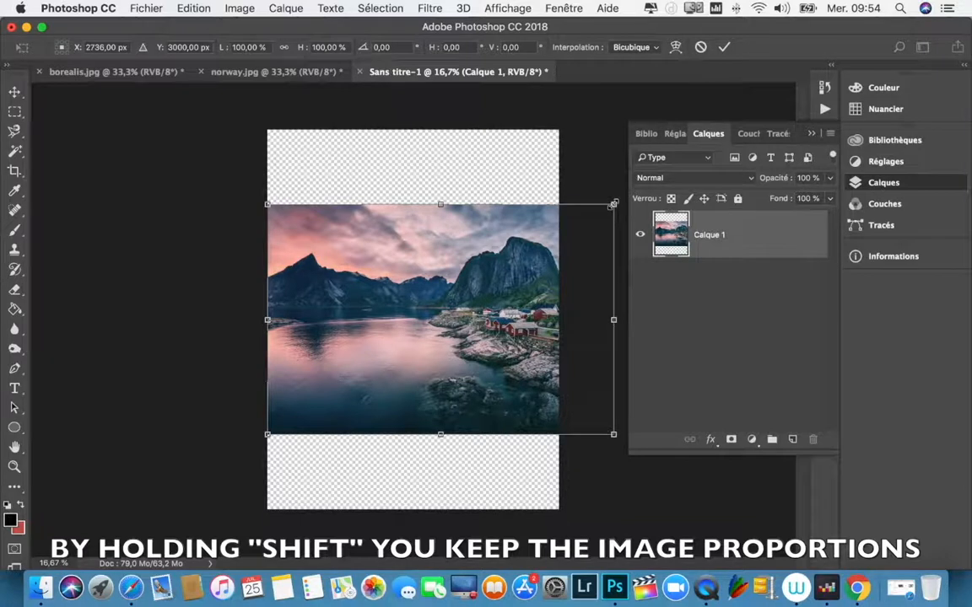
{"action": "left_click_drag", "start_coordinate": [609, 207], "coordinate": [572, 232]}
{"action": "left_click_drag", "start_coordinate": [463, 290], "coordinate": [410, 363]}
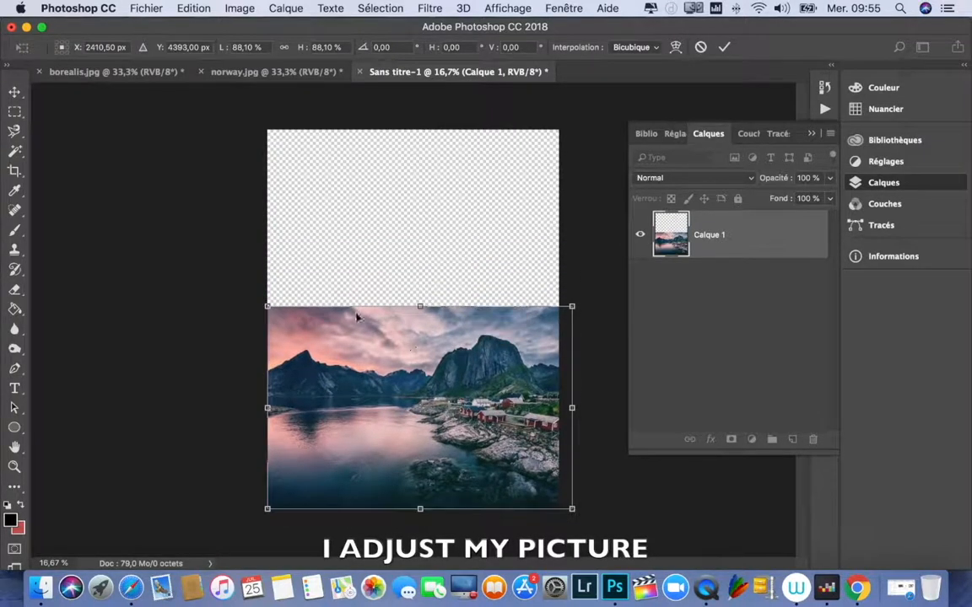
{"action": "left_click_drag", "start_coordinate": [264, 309], "coordinate": [224, 276]}
{"action": "left_click_drag", "start_coordinate": [572, 276], "coordinate": [615, 245]}
{"action": "left_click_drag", "start_coordinate": [405, 295], "coordinate": [425, 297]}
{"action": "left_click_drag", "start_coordinate": [244, 247], "coordinate": [239, 245]}
{"action": "left_click_drag", "start_coordinate": [390, 320], "coordinate": [387, 322]}
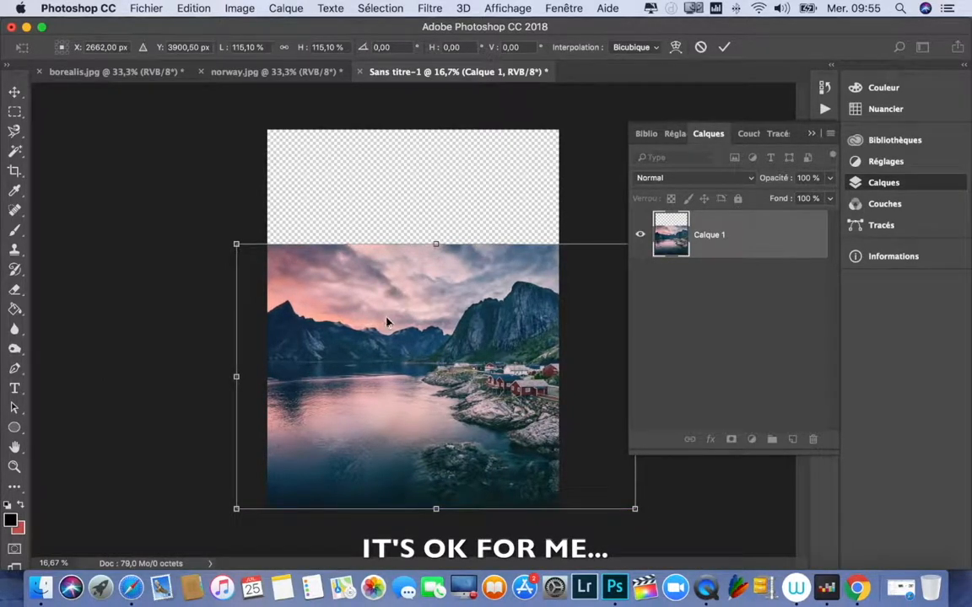
{"action": "left_click_drag", "start_coordinate": [399, 323], "coordinate": [393, 323]}
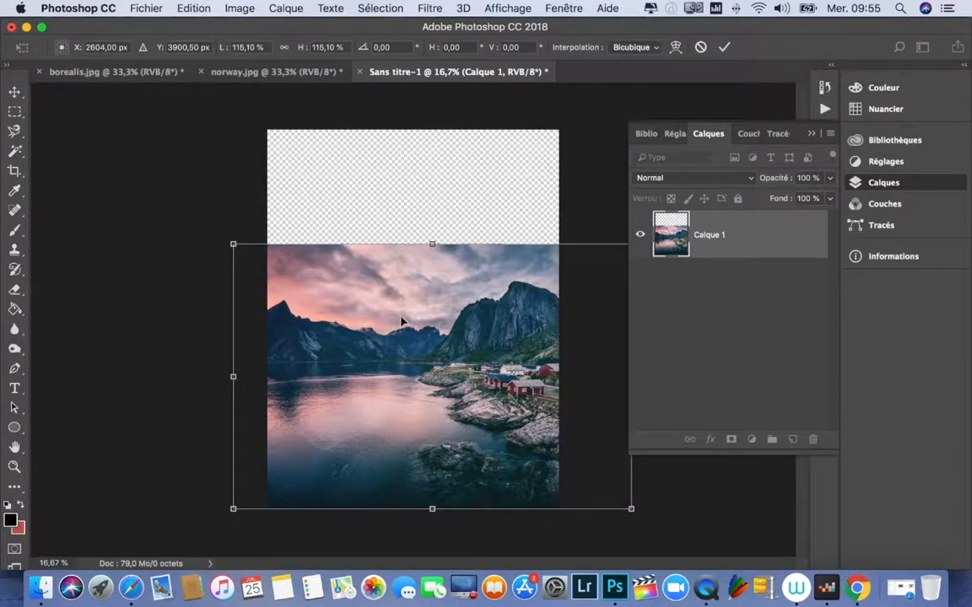
{"action": "key", "text": "Return"}
{"action": "key", "text": "t"}
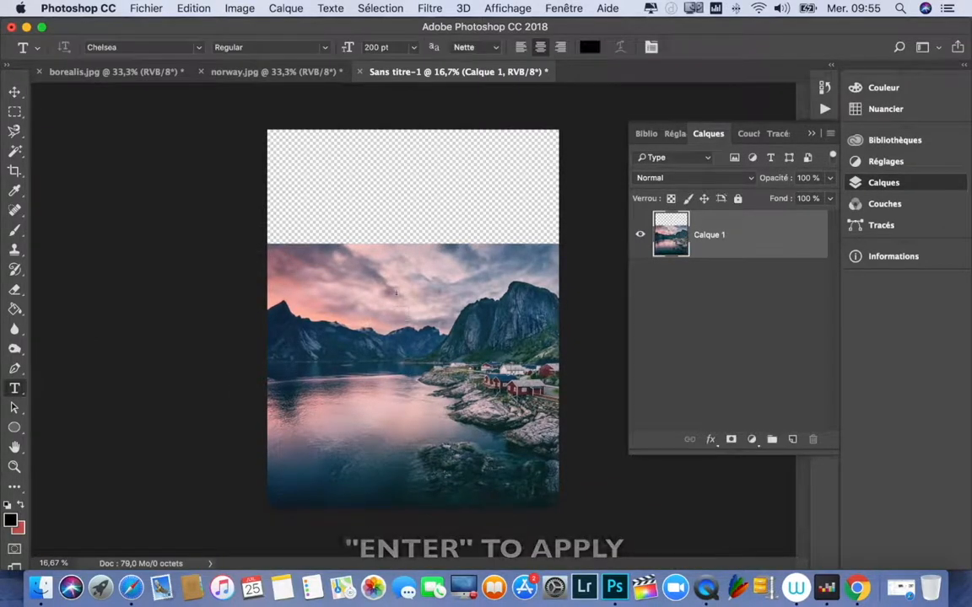
Step: Copy the entire borealis.jpg image and paste it as a new layer in the Sans titre-1 document
{"action": "left_click", "coordinate": [153, 76]}
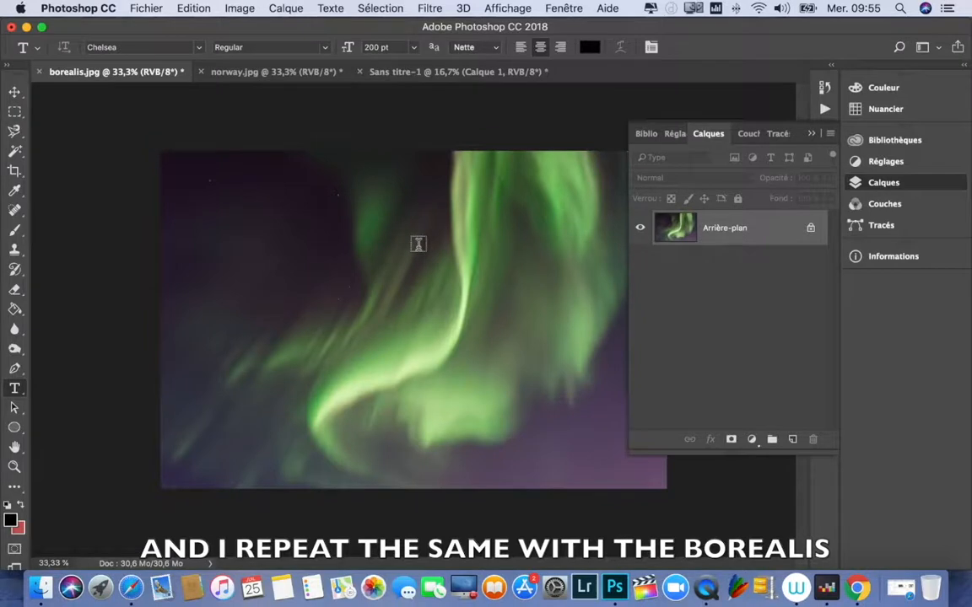
{"action": "key", "text": "super+a"}
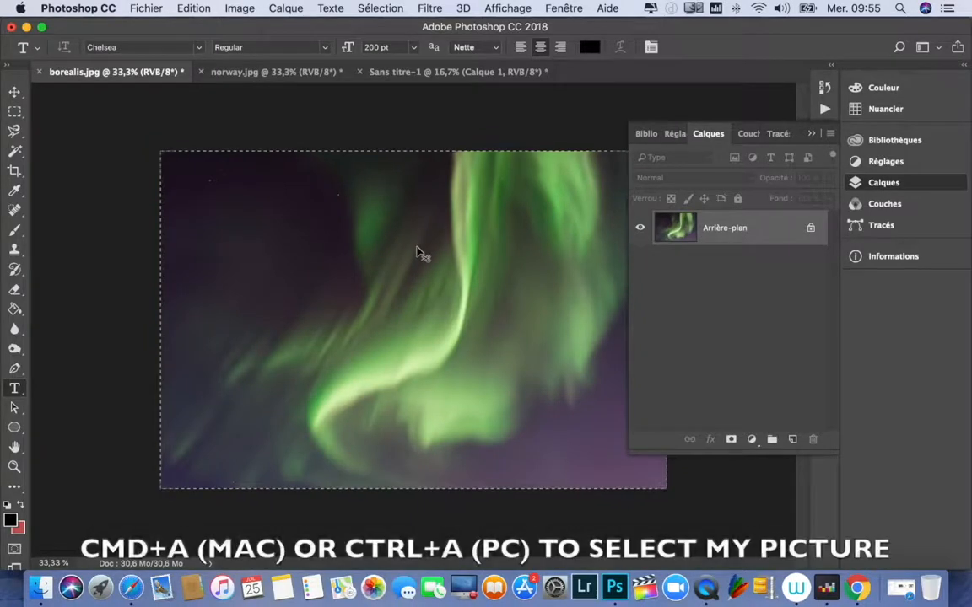
{"action": "left_click", "coordinate": [449, 72]}
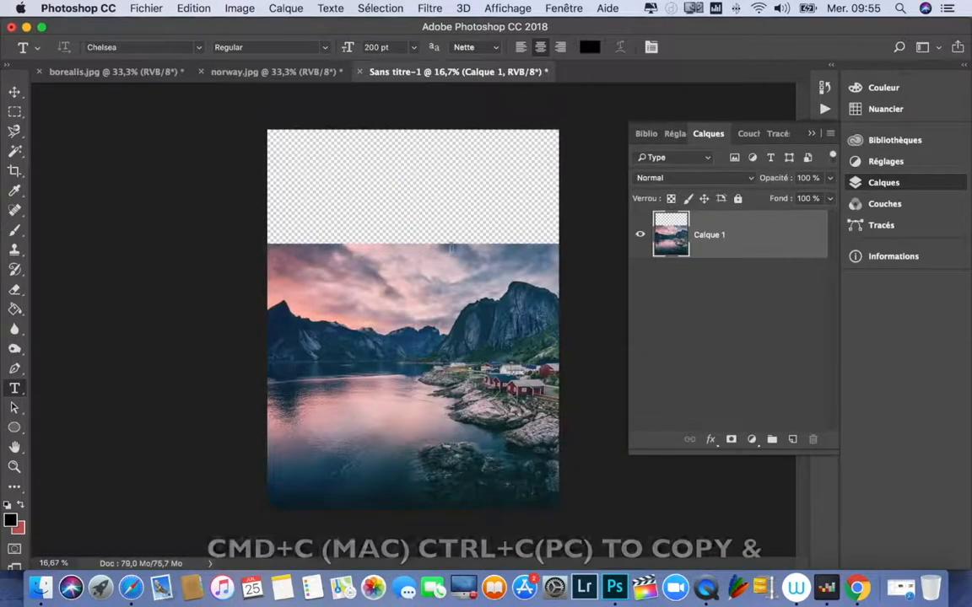
{"action": "key", "text": "super+v"}
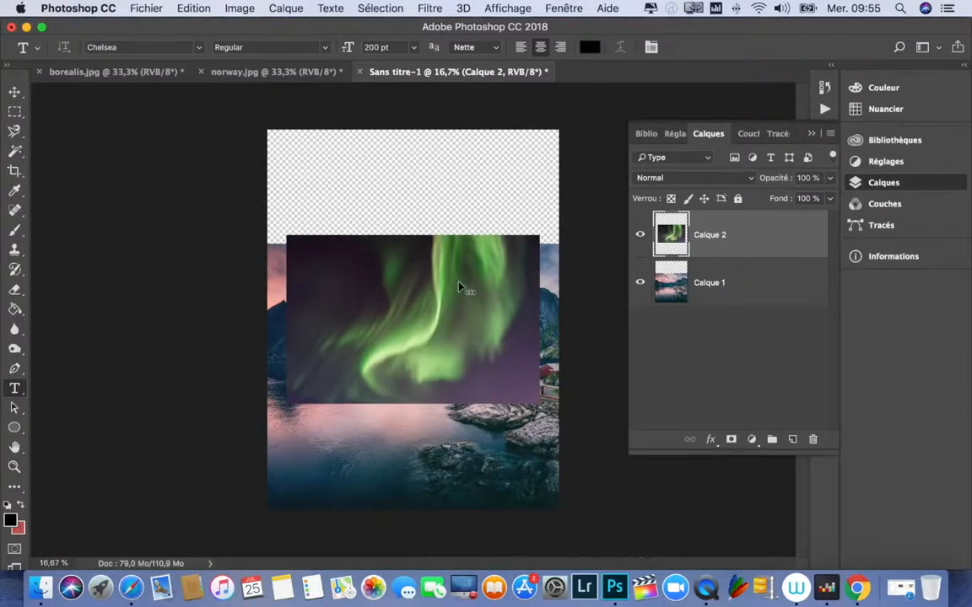
Step: Enlarge the aurora layer proportionally to about 158%, then stretch its height upward past the canvas to about 225%
{"action": "key", "text": "super+t"}
{"action": "left_click_drag", "start_coordinate": [289, 237], "coordinate": [218, 191]}
{"action": "left_click_drag", "start_coordinate": [533, 188], "coordinate": [617, 142]}
{"action": "left_click_drag", "start_coordinate": [502, 250], "coordinate": [492, 301]}
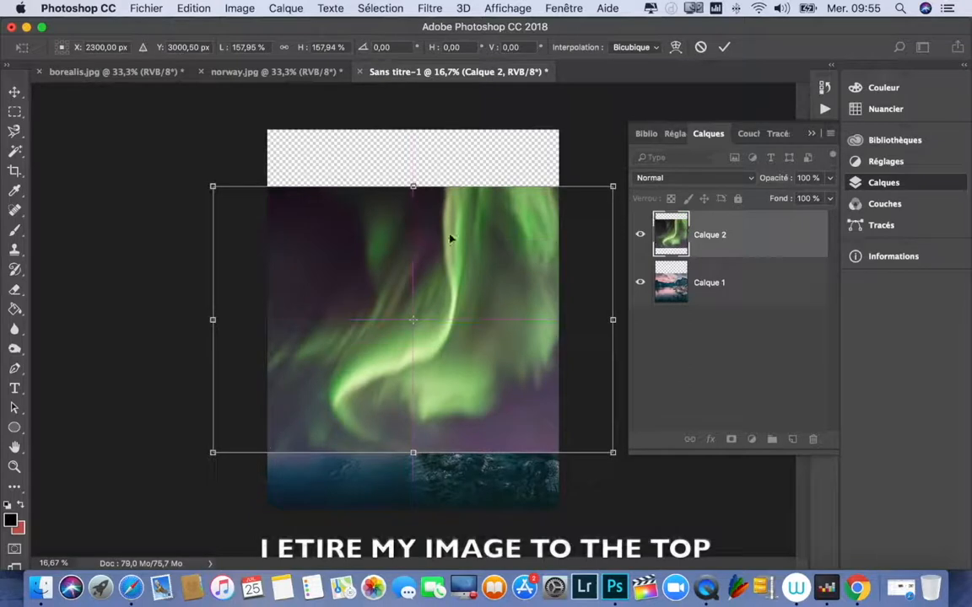
{"action": "left_click_drag", "start_coordinate": [413, 187], "coordinate": [413, 73]}
{"action": "left_click_drag", "start_coordinate": [456, 278], "coordinate": [453, 256]}
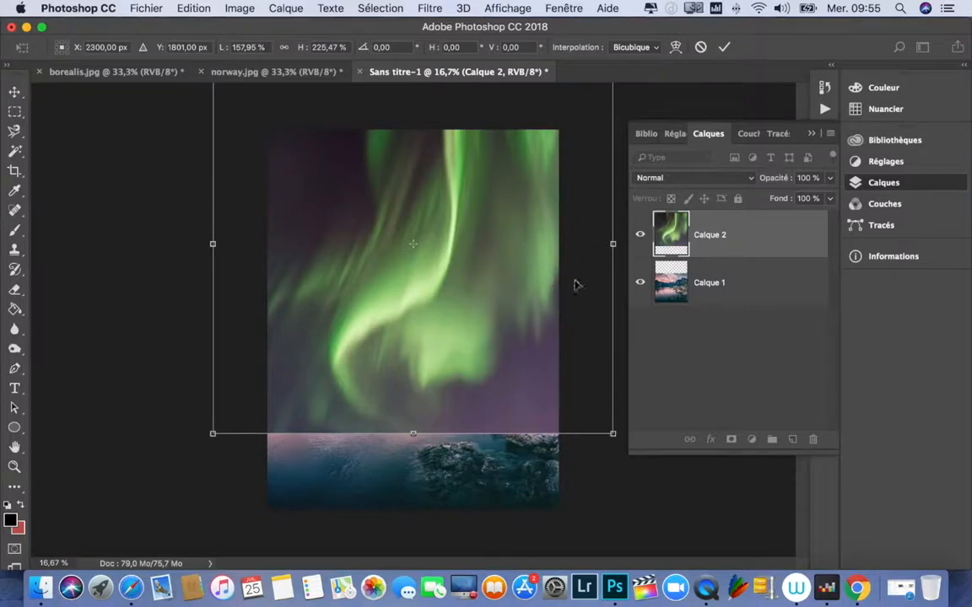
Step: Lower the aurora layer's opacity to 71% and shift it slightly upward over the landscape
{"action": "left_click", "coordinate": [830, 181]}
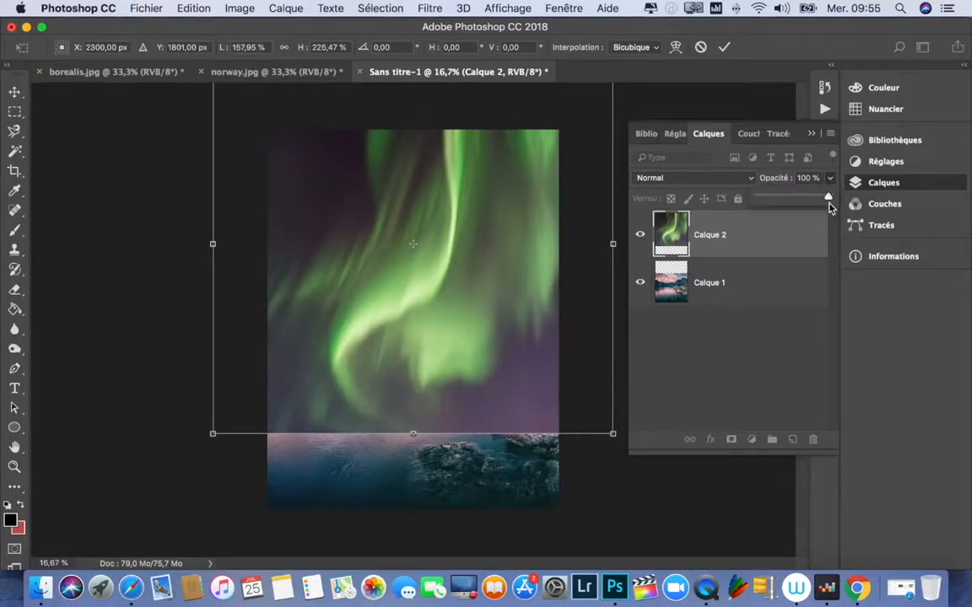
{"action": "left_click", "coordinate": [830, 182]}
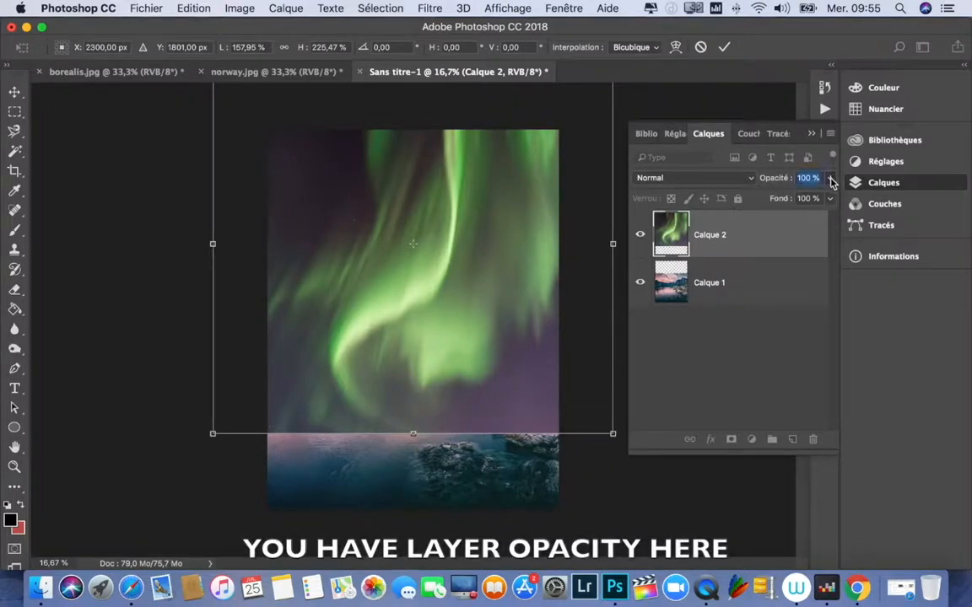
{"action": "left_click", "coordinate": [830, 180]}
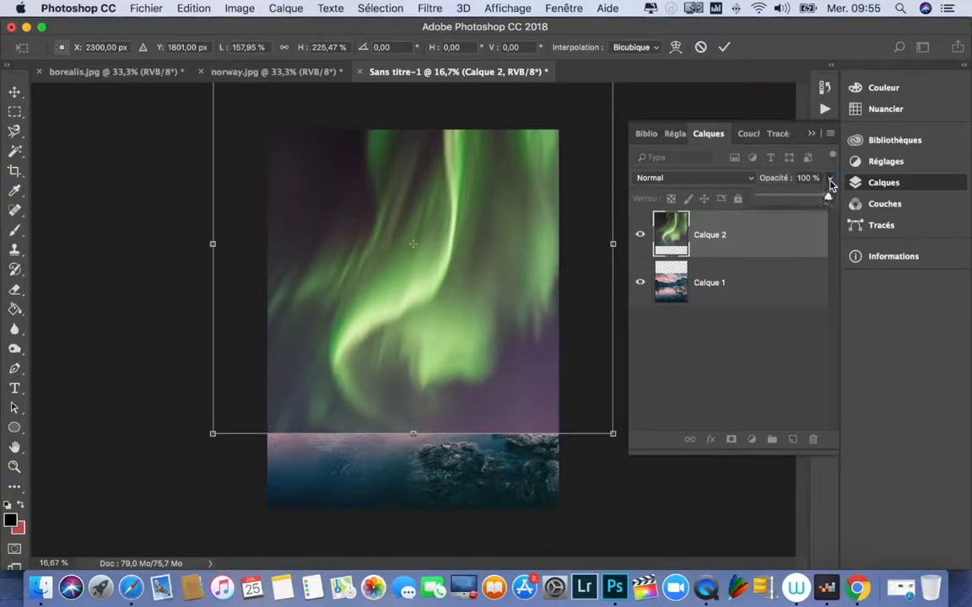
{"action": "left_click_drag", "start_coordinate": [827, 200], "coordinate": [809, 206]}
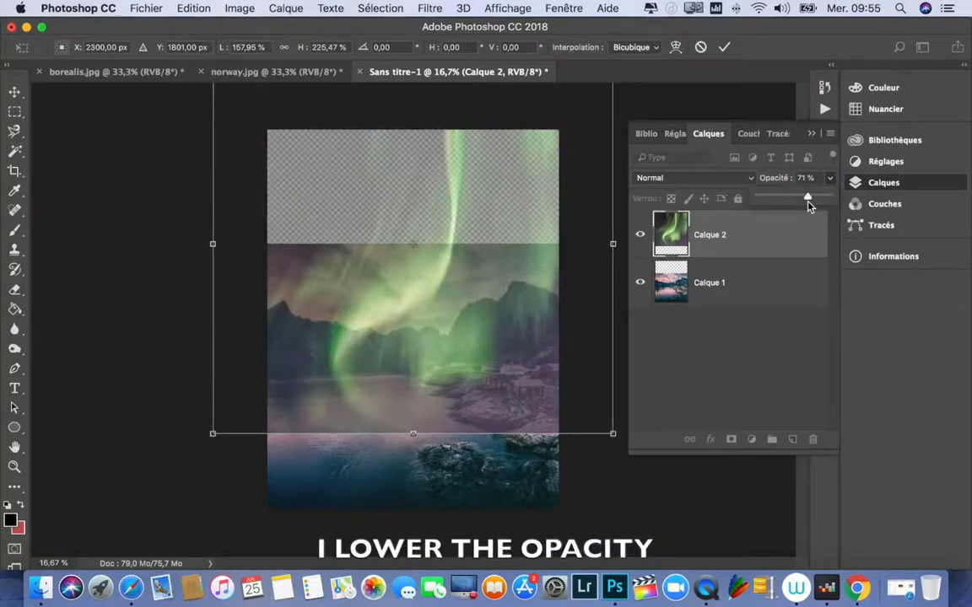
{"action": "left_click_drag", "start_coordinate": [482, 332], "coordinate": [486, 323]}
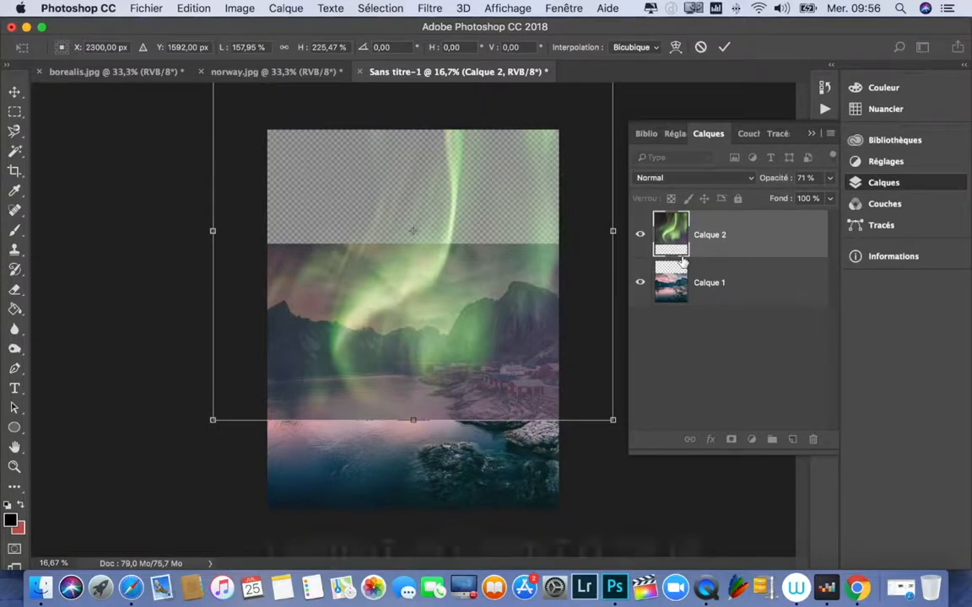
Step: Compare the aurora layer's placement over the mountains at 100% and 61% opacity
{"action": "left_click", "coordinate": [832, 179]}
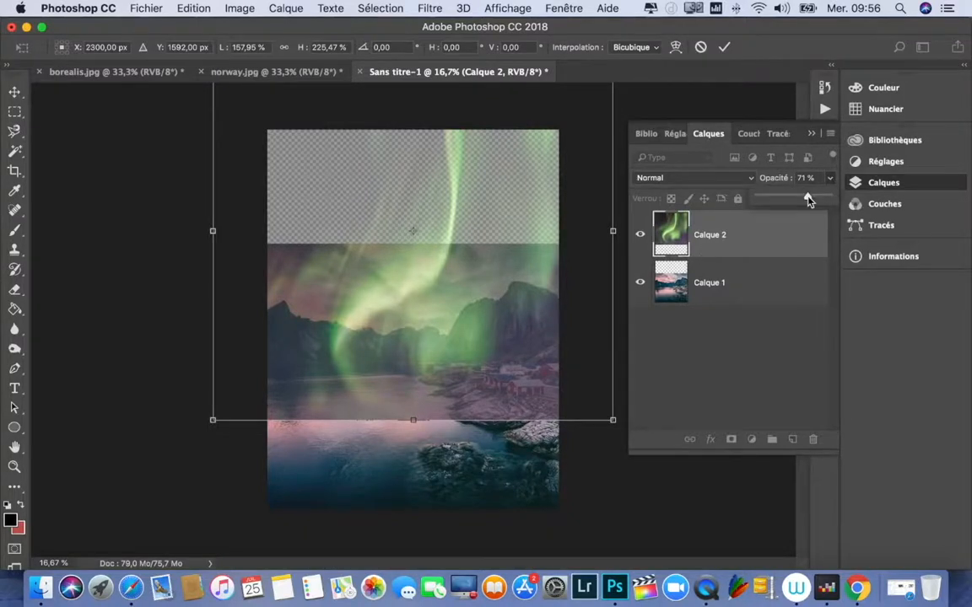
{"action": "left_click_drag", "start_coordinate": [810, 200], "coordinate": [828, 197]}
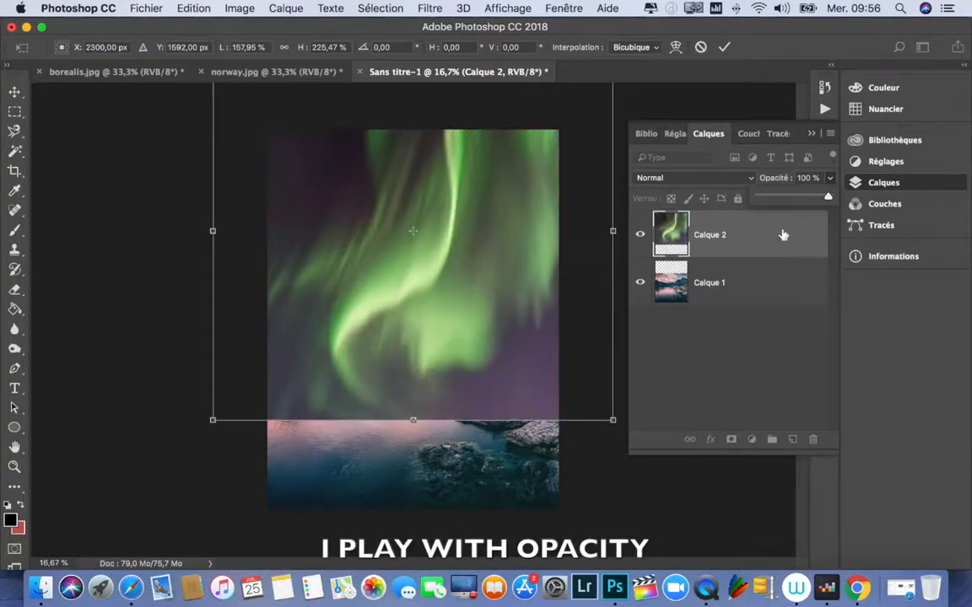
{"action": "left_click", "coordinate": [826, 199]}
{"action": "left_click_drag", "start_coordinate": [803, 203], "coordinate": [803, 205]}
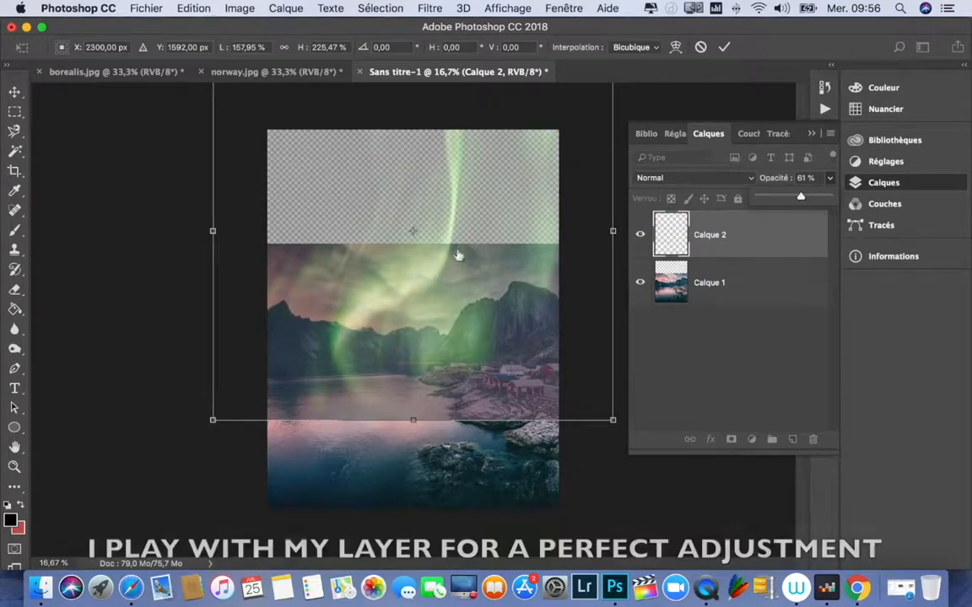
Step: Move the aurora layer down to about Y 2594 px at 100% opacity and apply the transformation
{"action": "left_click_drag", "start_coordinate": [453, 256], "coordinate": [454, 301]}
{"action": "left_click", "coordinate": [830, 178]}
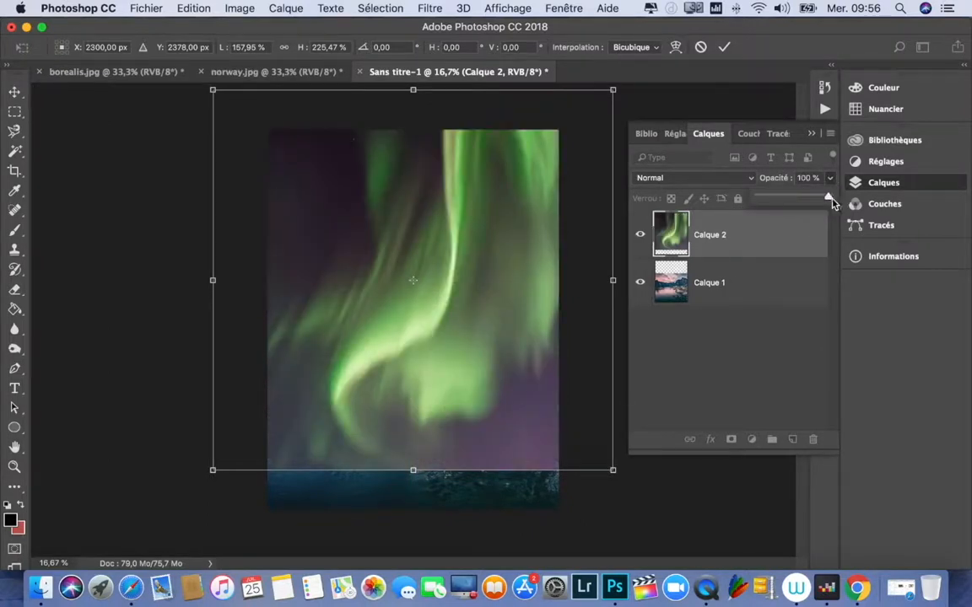
{"action": "left_click_drag", "start_coordinate": [449, 243], "coordinate": [449, 261]}
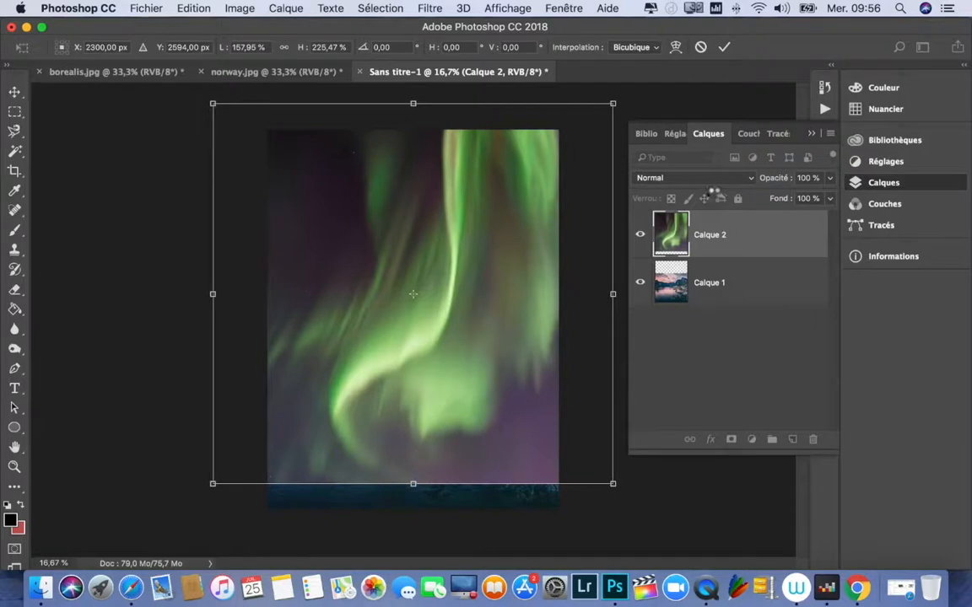
{"action": "key", "text": "Return"}
{"action": "key", "text": "t"}
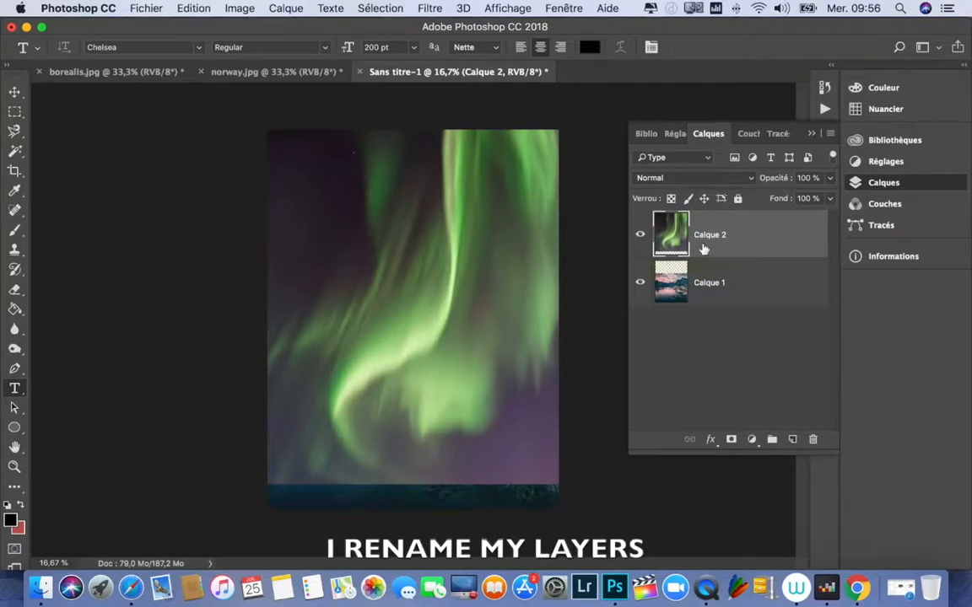
Step: Rename the landscape layer "premier plan" and the aurora layer "borealis"
{"action": "double_click", "coordinate": [709, 284]}
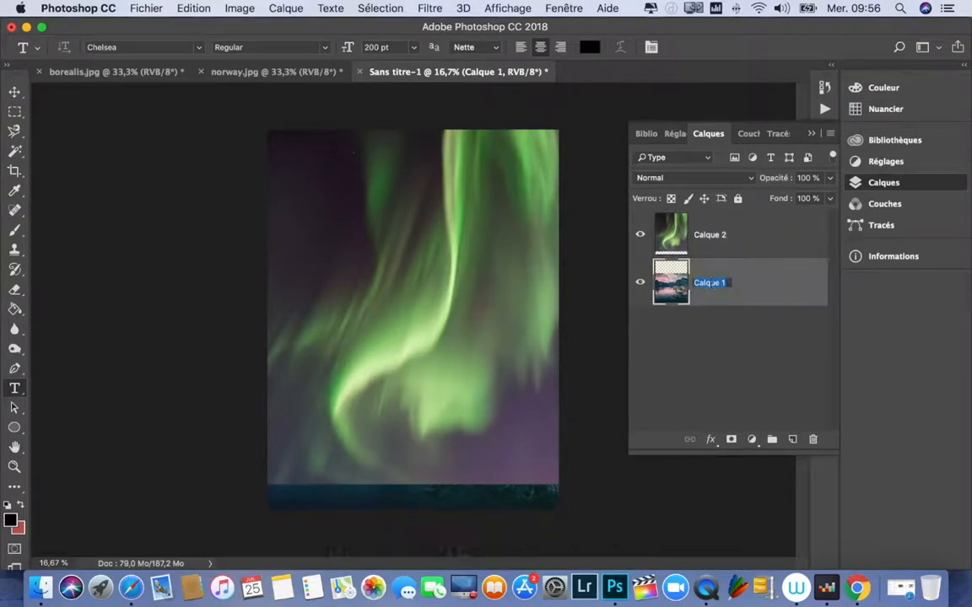
{"action": "type", "text": "premier plan"}
{"action": "key", "text": "Return"}
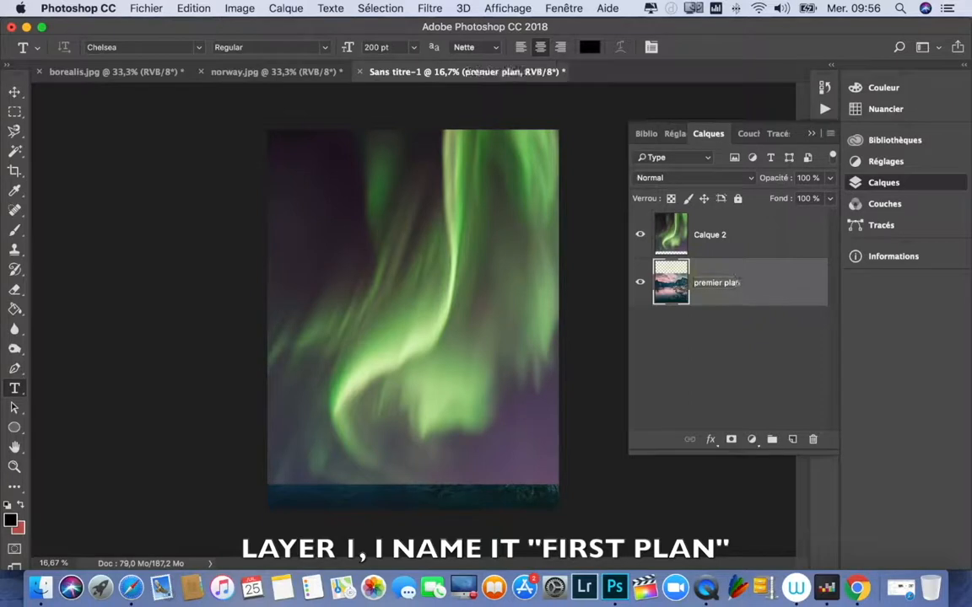
{"action": "double_click", "coordinate": [709, 235]}
{"action": "type", "text": "borealis"}
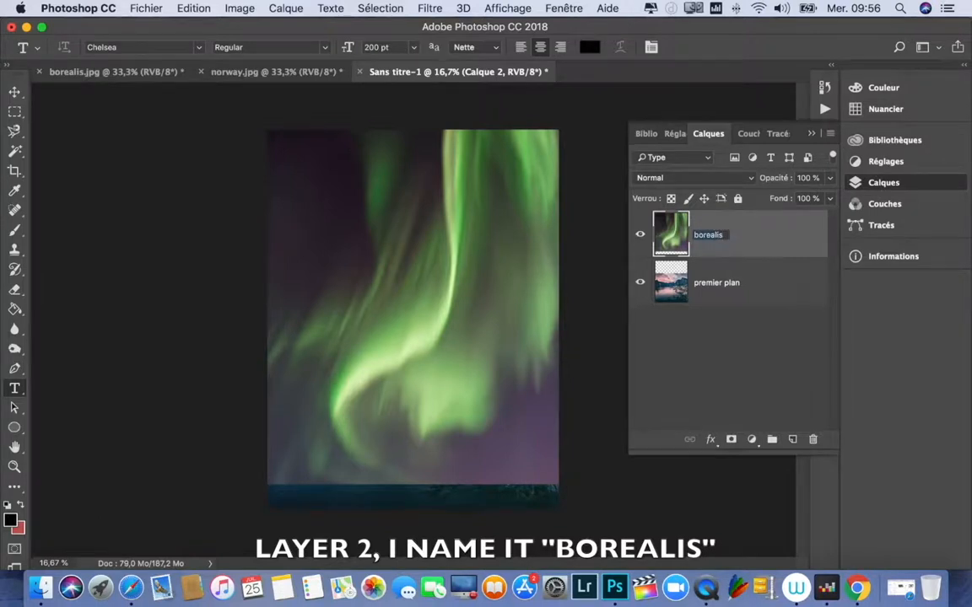
{"action": "key", "text": "Return"}
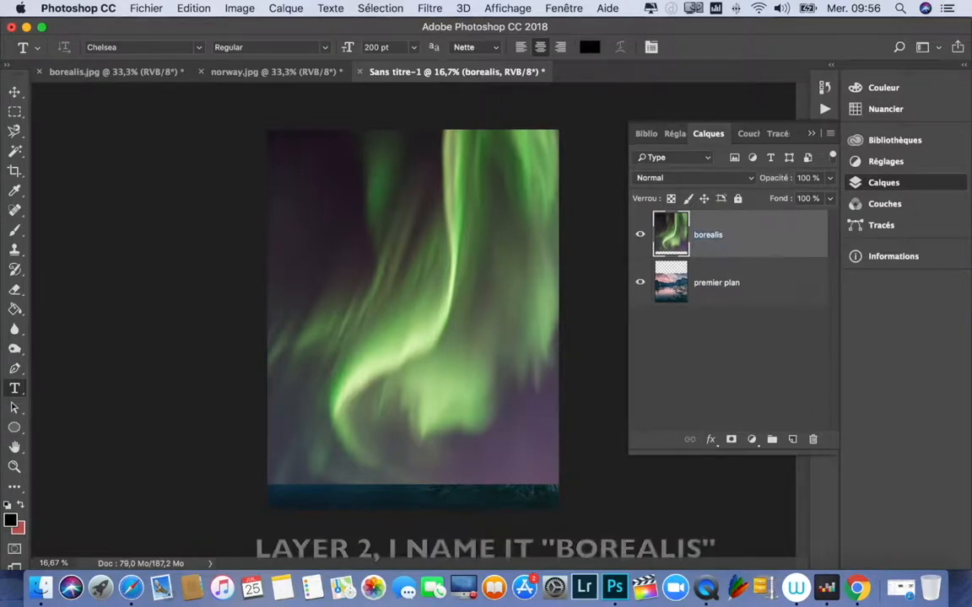
Step: Hide the borealis layer and select everything above the mountain ridge on premier plan with the Magnetic Lasso
{"action": "left_click", "coordinate": [641, 240]}
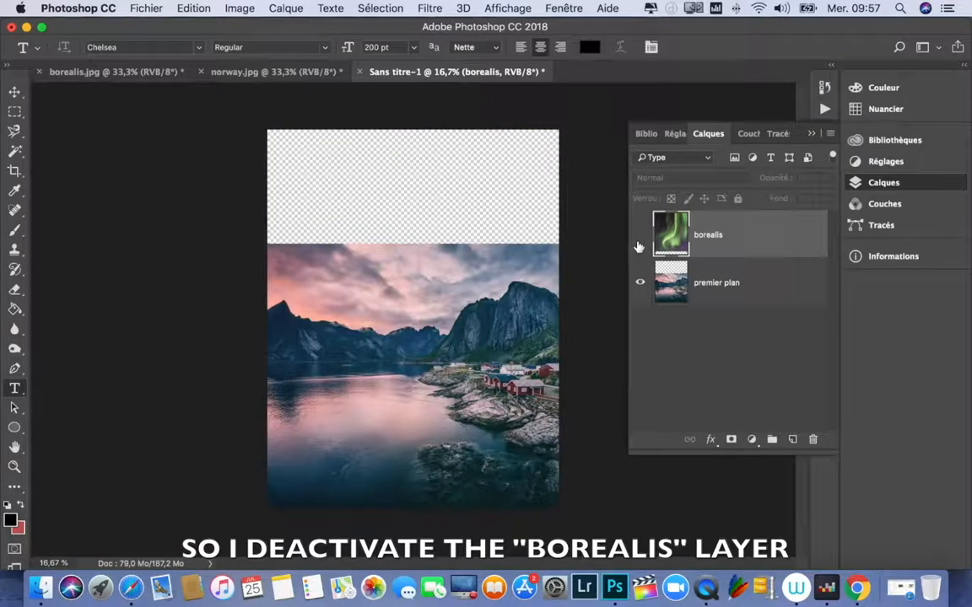
{"action": "left_click", "coordinate": [670, 284]}
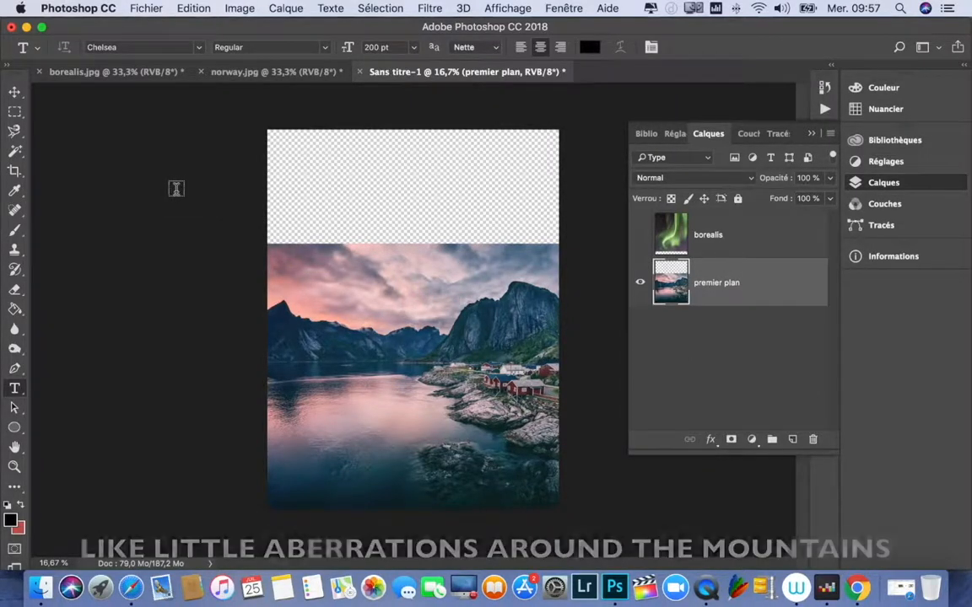
{"action": "left_click", "coordinate": [13, 135]}
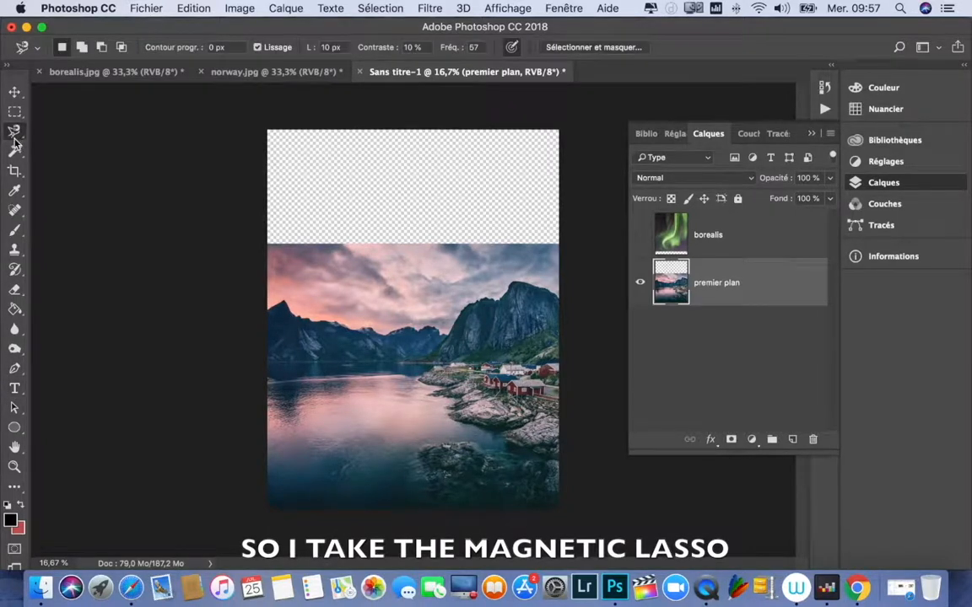
{"action": "left_click", "coordinate": [268, 310]}
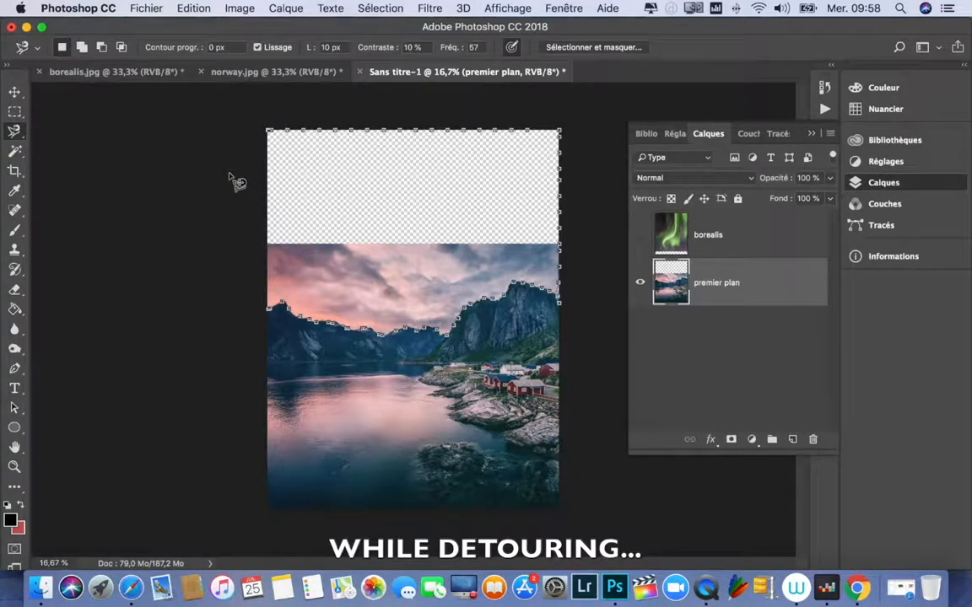
{"action": "left_click", "coordinate": [268, 312]}
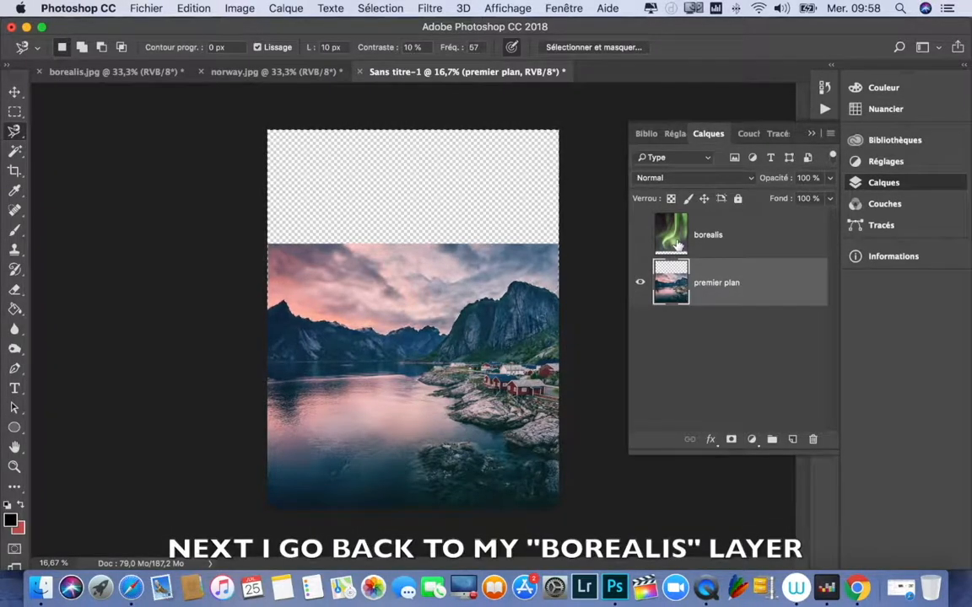
Step: Show the borealis layer again and add a layer mask to it from the sky selection
{"action": "left_click", "coordinate": [641, 236]}
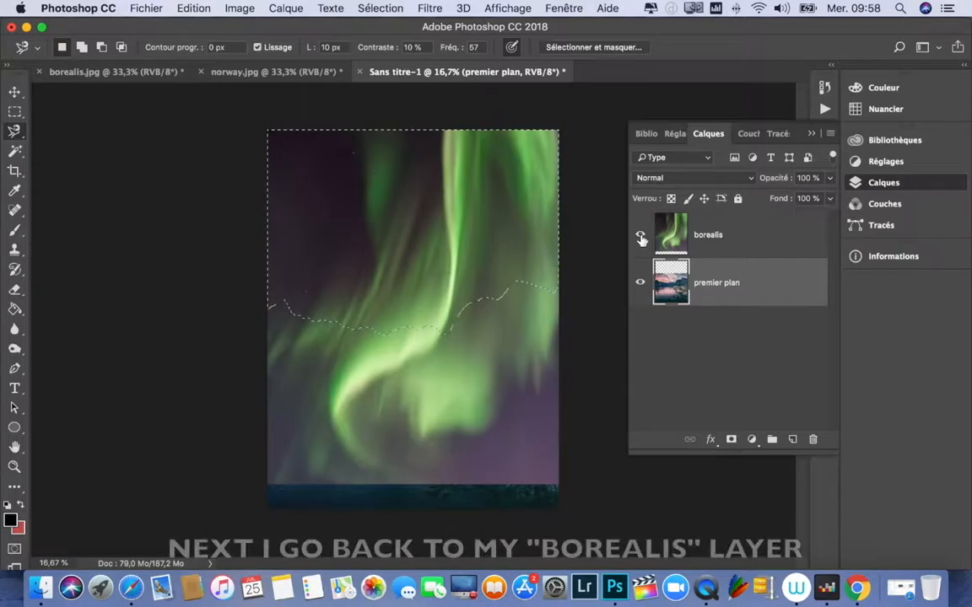
{"action": "left_click", "coordinate": [671, 238]}
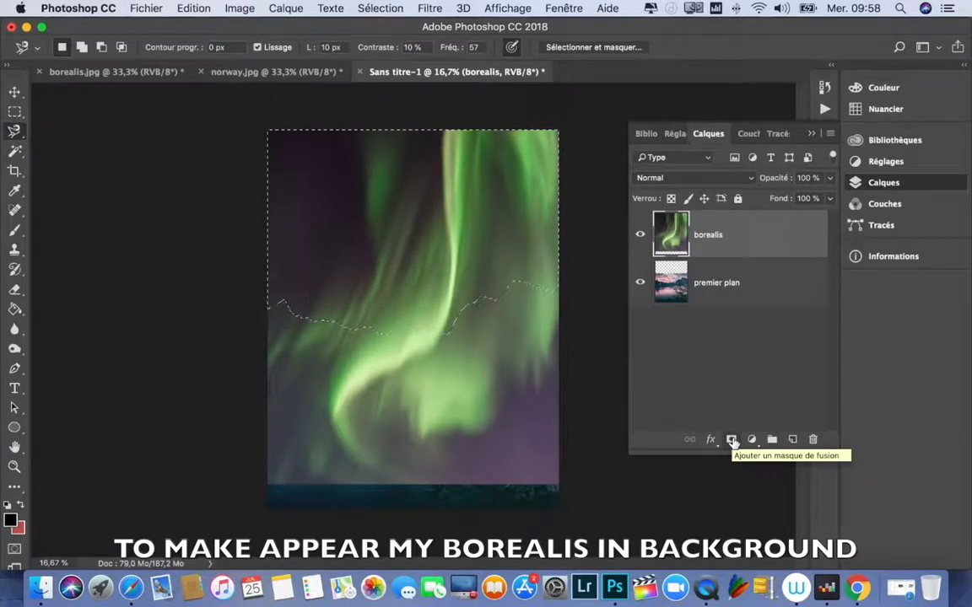
{"action": "left_click", "coordinate": [732, 440]}
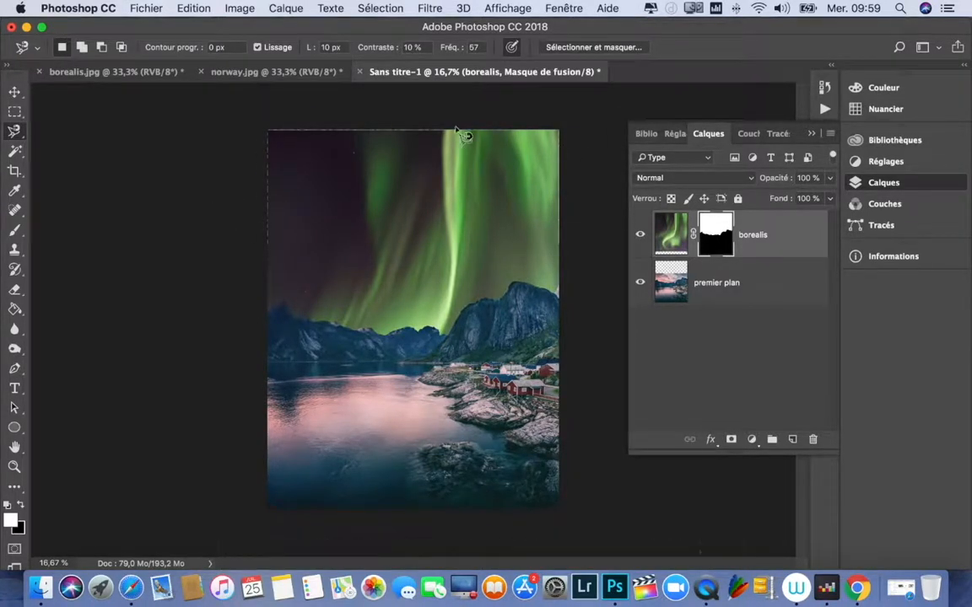
{"action": "scroll", "coordinate": [425, 156], "scroll_direction": "up", "scroll_amount": 2}
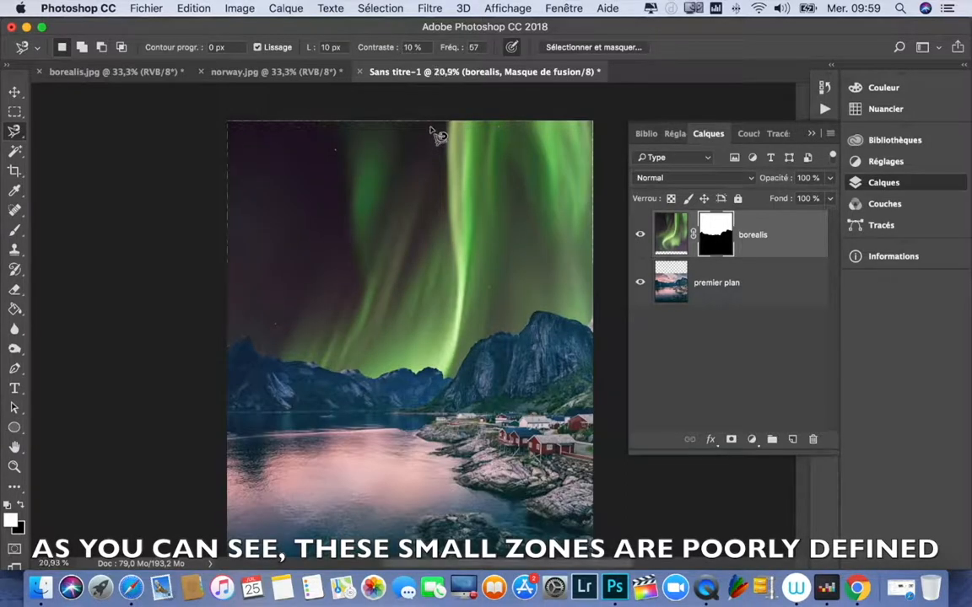
Step: Paint white on the borealis layer mask with the 1671 px Brush over the thin unmasked gaps along the sky's outer edges
{"action": "scroll", "coordinate": [386, 165], "scroll_direction": "down", "scroll_amount": 1}
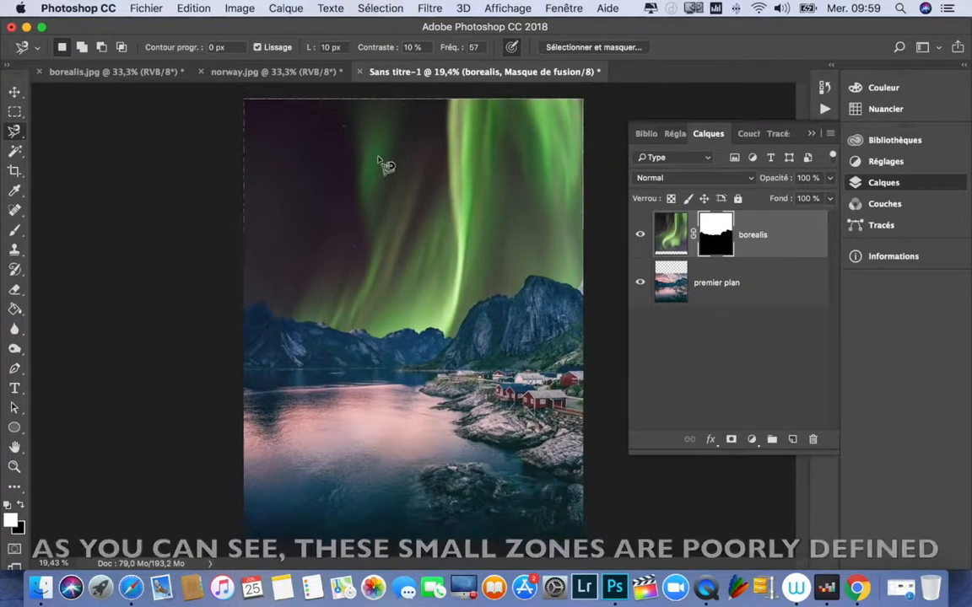
{"action": "scroll", "coordinate": [387, 164], "scroll_direction": "down", "scroll_amount": 1}
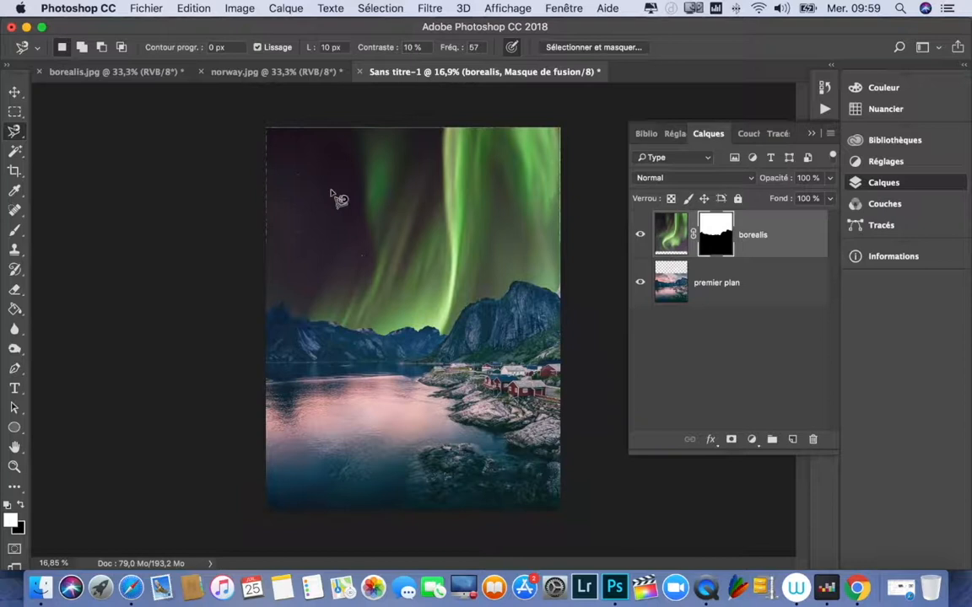
{"action": "key", "text": "b"}
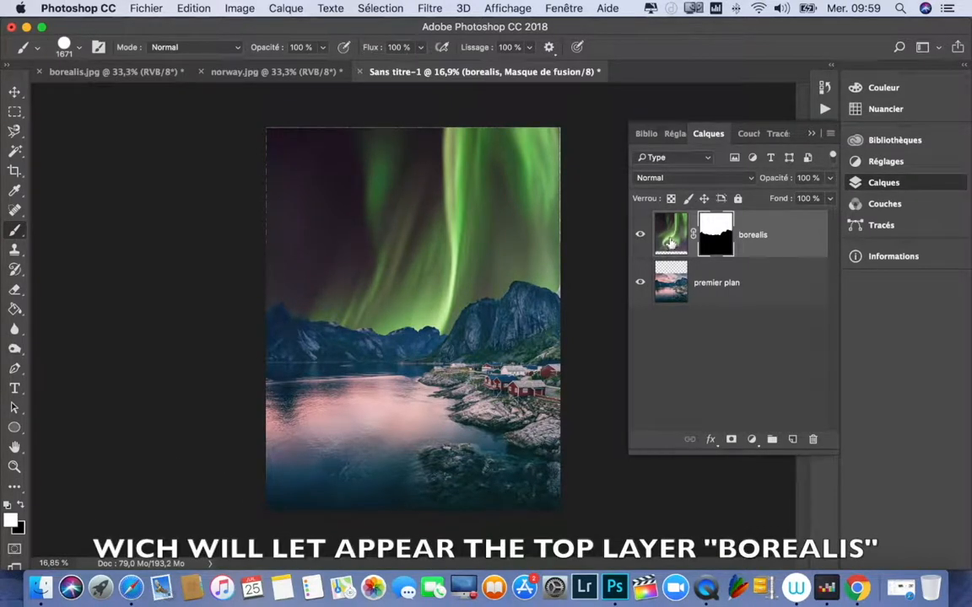
{"action": "left_click", "coordinate": [670, 243]}
{"action": "left_click", "coordinate": [709, 234]}
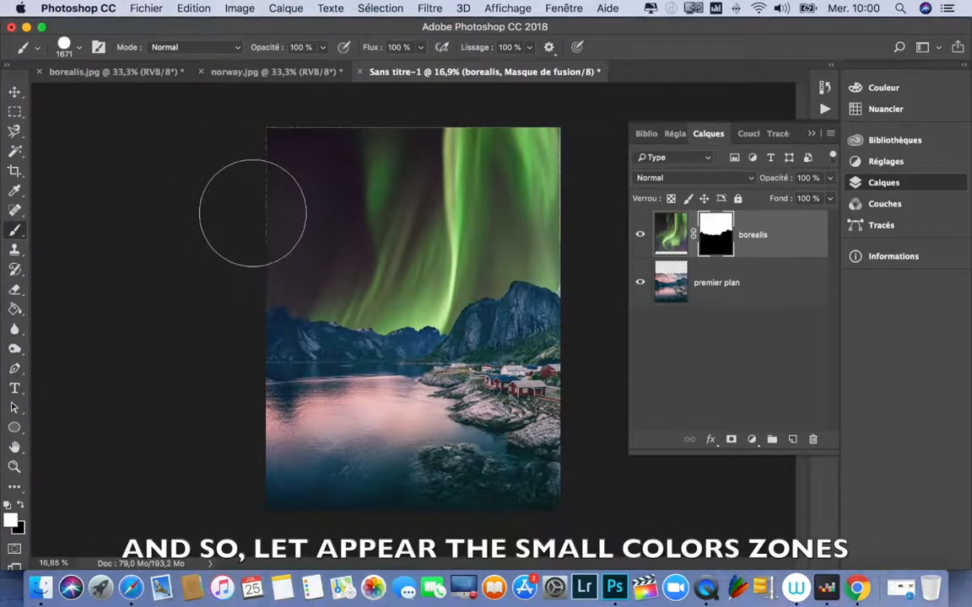
{"action": "left_click_drag", "start_coordinate": [315, 143], "coordinate": [553, 140]}
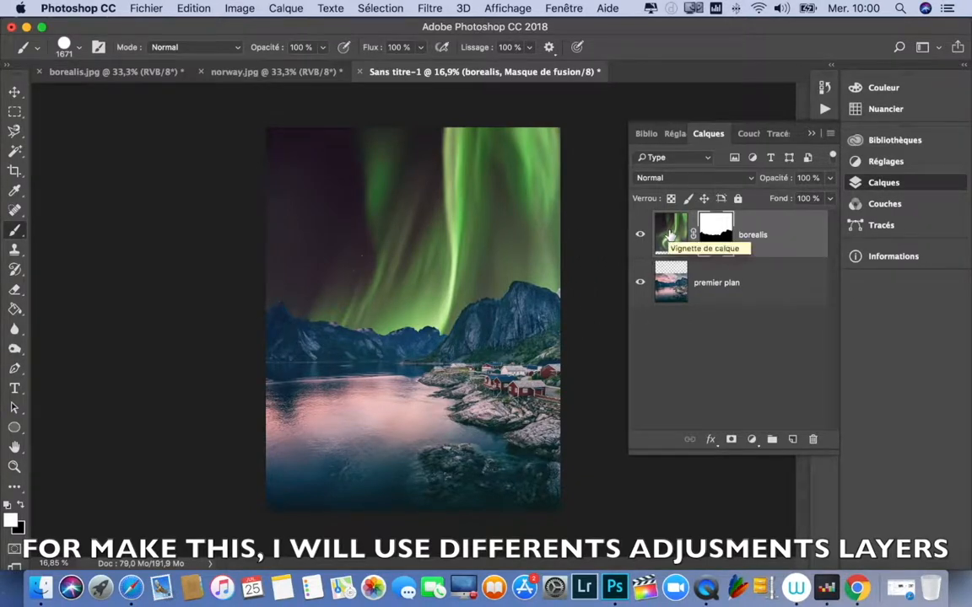
Step: Add a Hue/Saturation adjustment layer above borealis, shift its hue to -8 and clip it to the borealis layer
{"action": "left_click", "coordinate": [670, 237]}
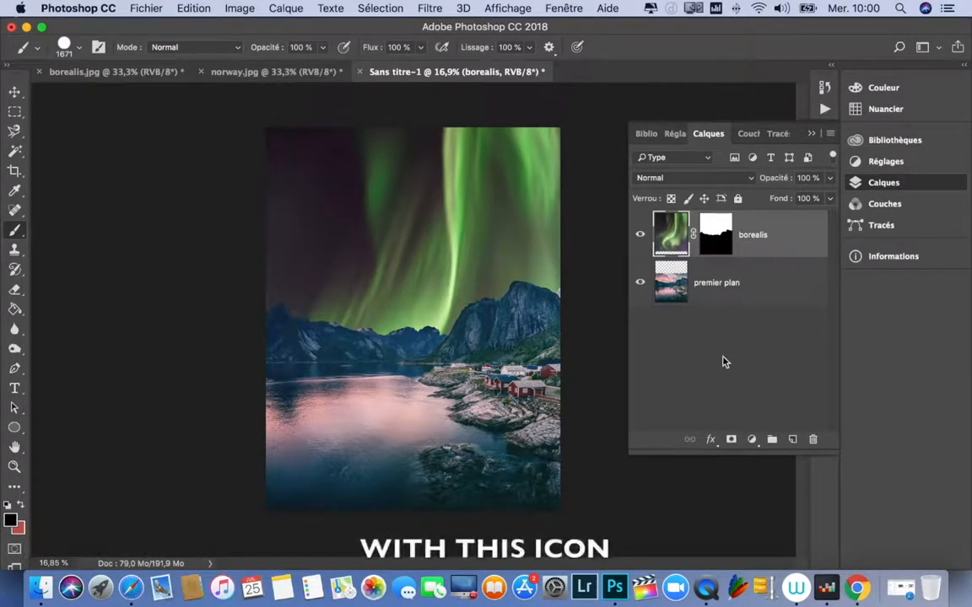
{"action": "left_click", "coordinate": [751, 439]}
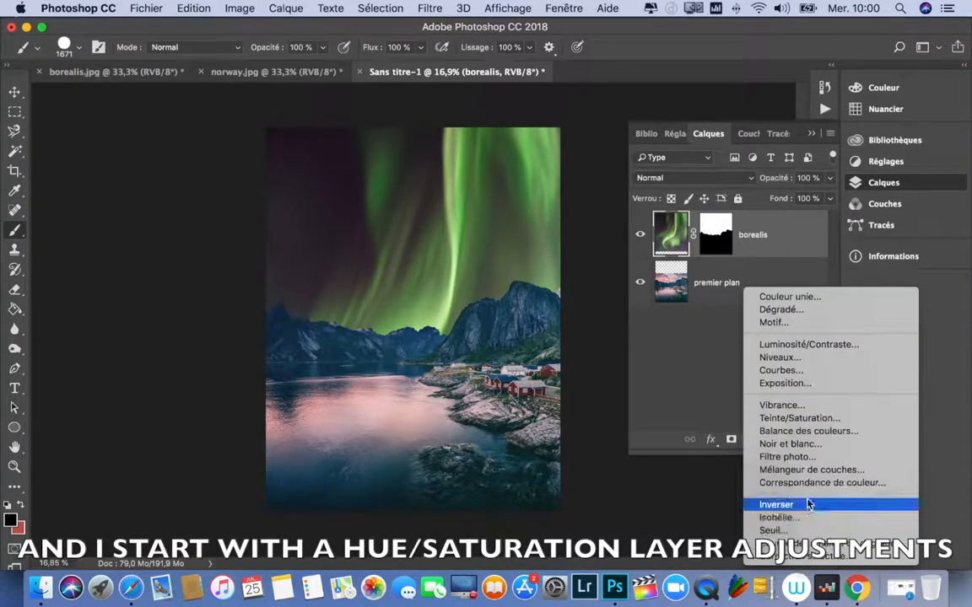
{"action": "left_click", "coordinate": [799, 419]}
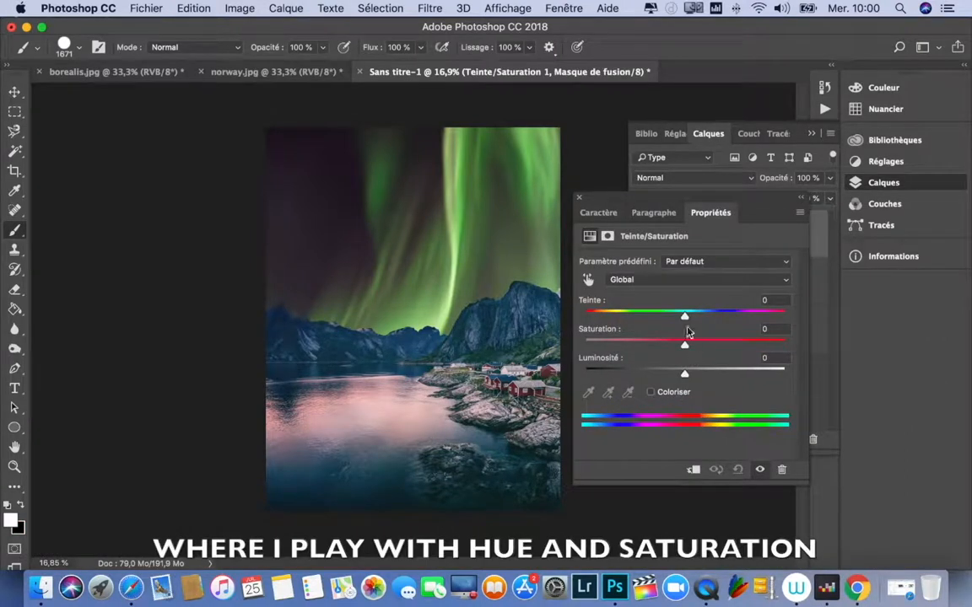
{"action": "left_click_drag", "start_coordinate": [684, 319], "coordinate": [713, 319]}
{"action": "mouse_move", "coordinate": [690, 319]}
{"action": "left_mouse_down"}
{"action": "mouse_move", "coordinate": [663, 319]}
{"action": "mouse_move", "coordinate": [702, 321]}
{"action": "mouse_move", "coordinate": [677, 322]}
{"action": "left_mouse_up"}
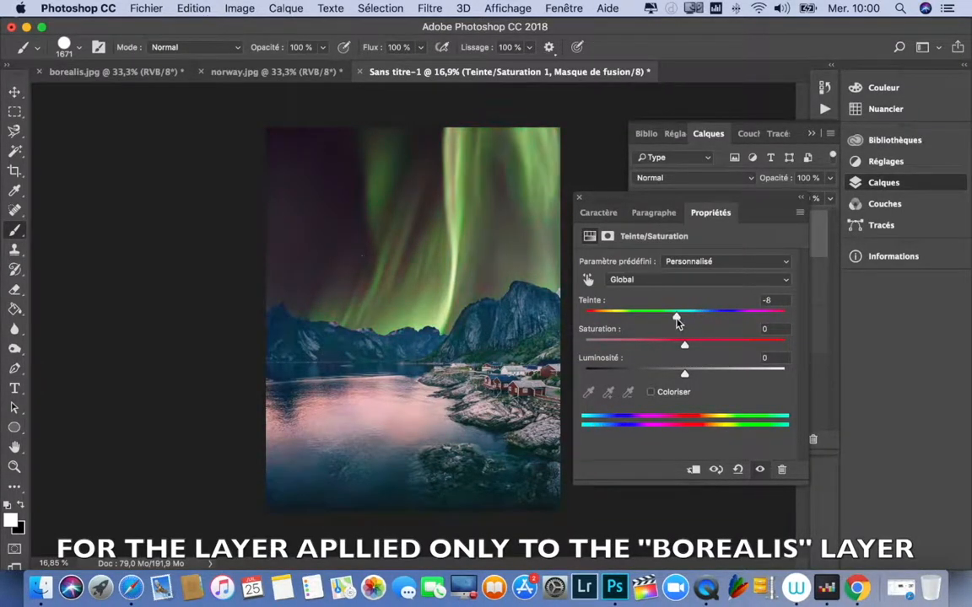
{"action": "left_click", "coordinate": [692, 471]}
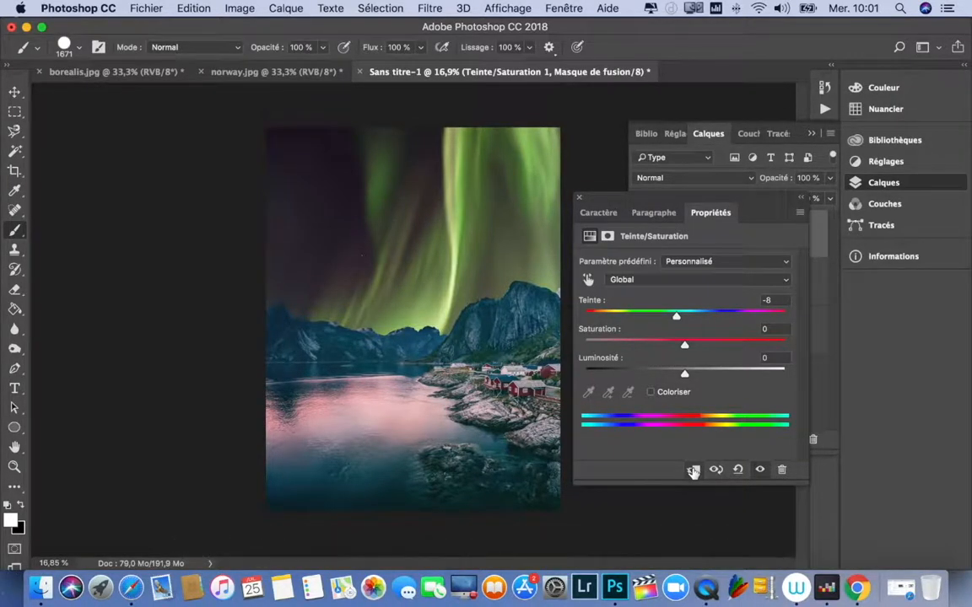
Step: Set the Hue/Saturation adjustment to hue +89 and saturation -8 for a teal aurora and close its properties
{"action": "left_click_drag", "start_coordinate": [672, 312], "coordinate": [748, 319]}
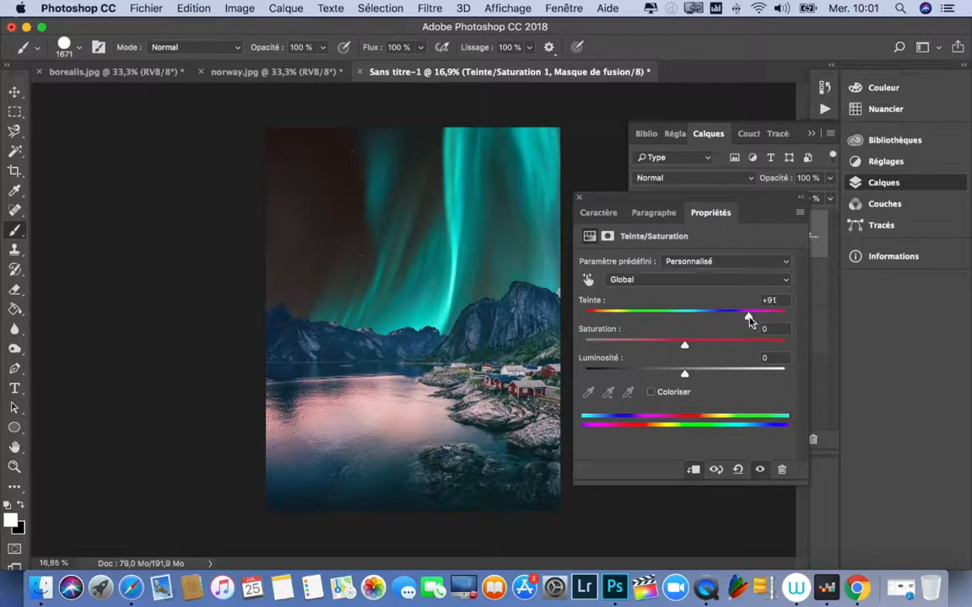
{"action": "left_click_drag", "start_coordinate": [685, 346], "coordinate": [675, 350]}
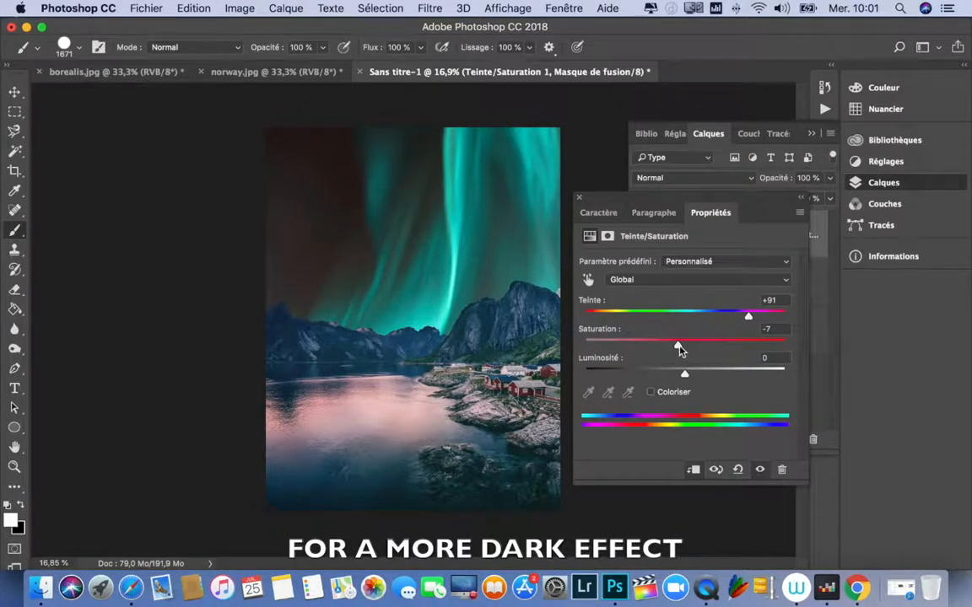
{"action": "left_click_drag", "start_coordinate": [679, 350], "coordinate": [676, 349]}
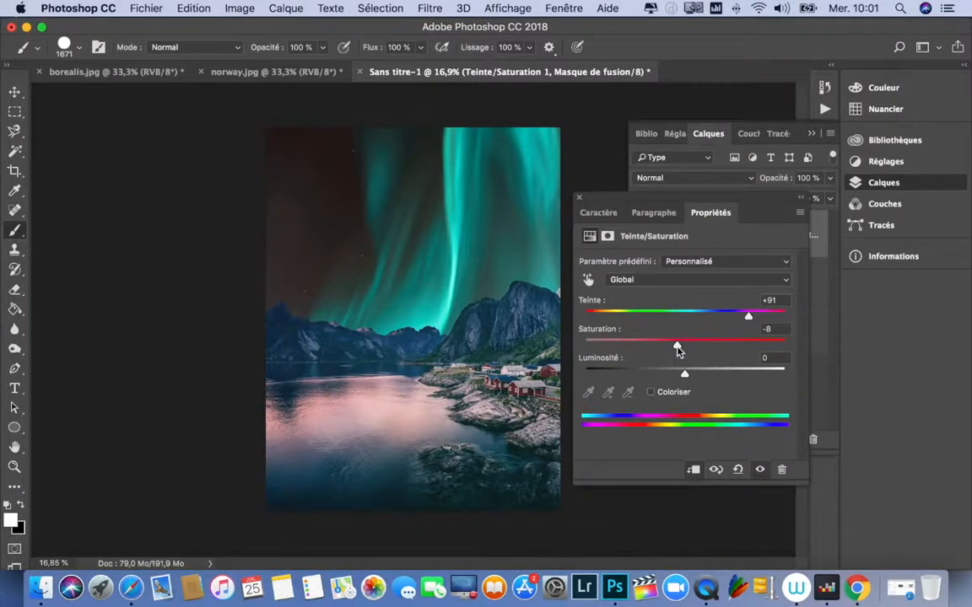
{"action": "left_click_drag", "start_coordinate": [748, 318], "coordinate": [748, 318]}
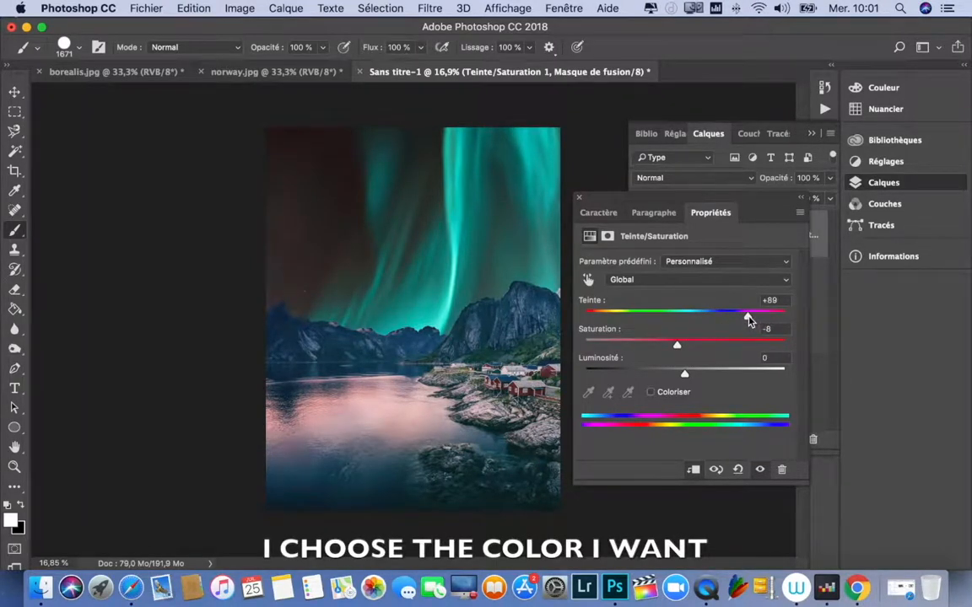
{"action": "left_click", "coordinate": [580, 198]}
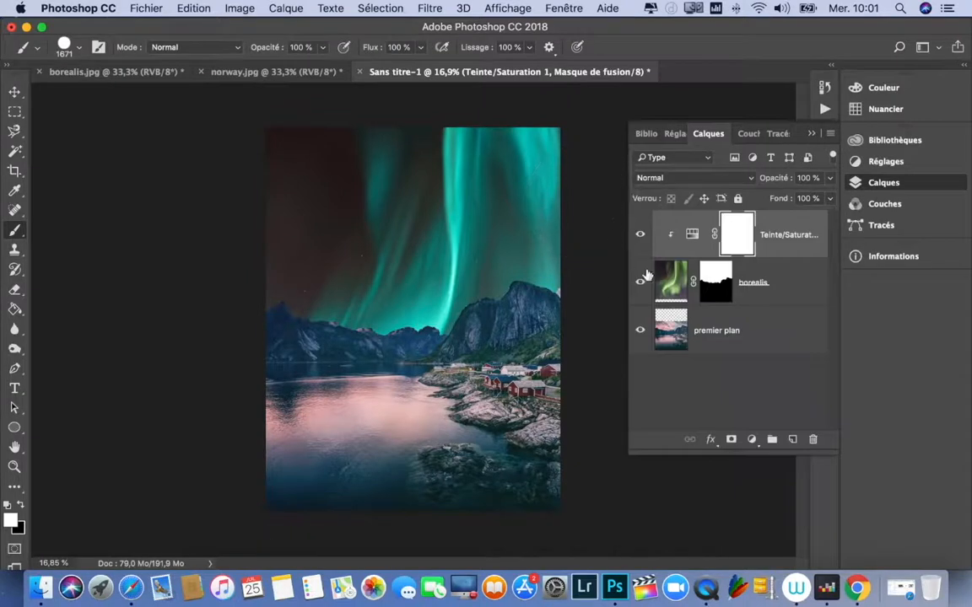
Step: Add a Color Balance adjustment layer above Hue/Saturation with the tone range set to midtones
{"action": "left_click", "coordinate": [692, 234]}
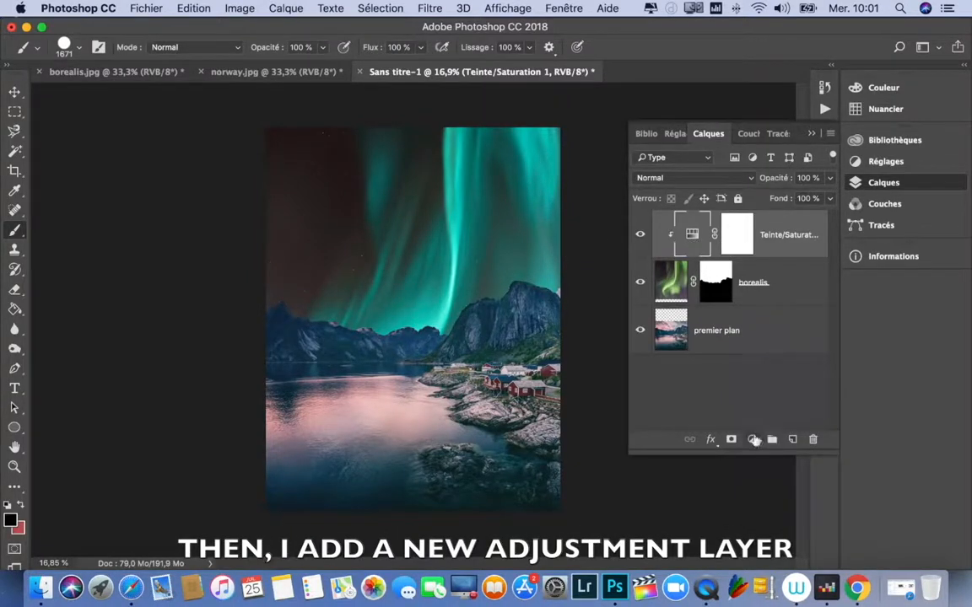
{"action": "left_click", "coordinate": [754, 440]}
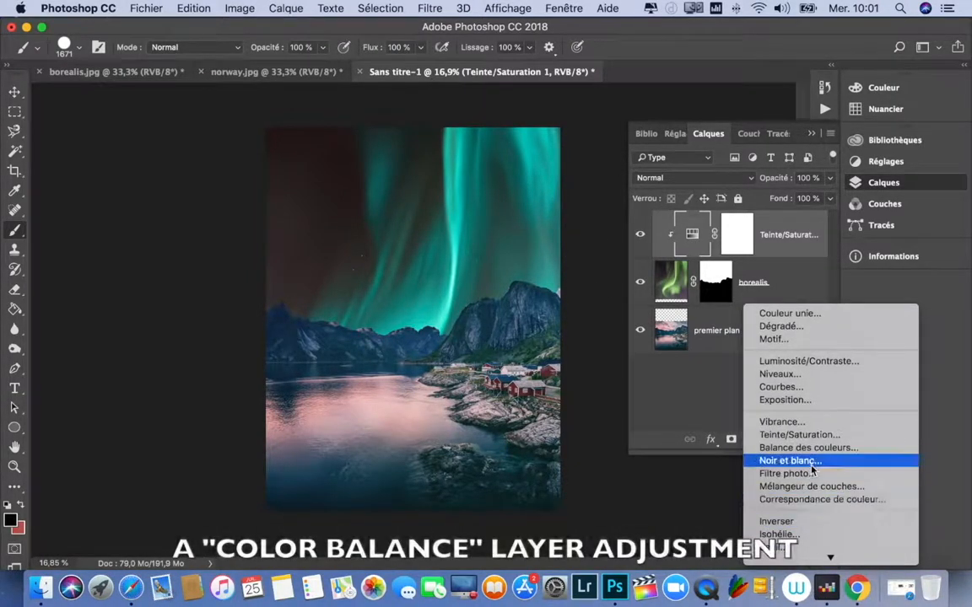
{"action": "left_click", "coordinate": [808, 448]}
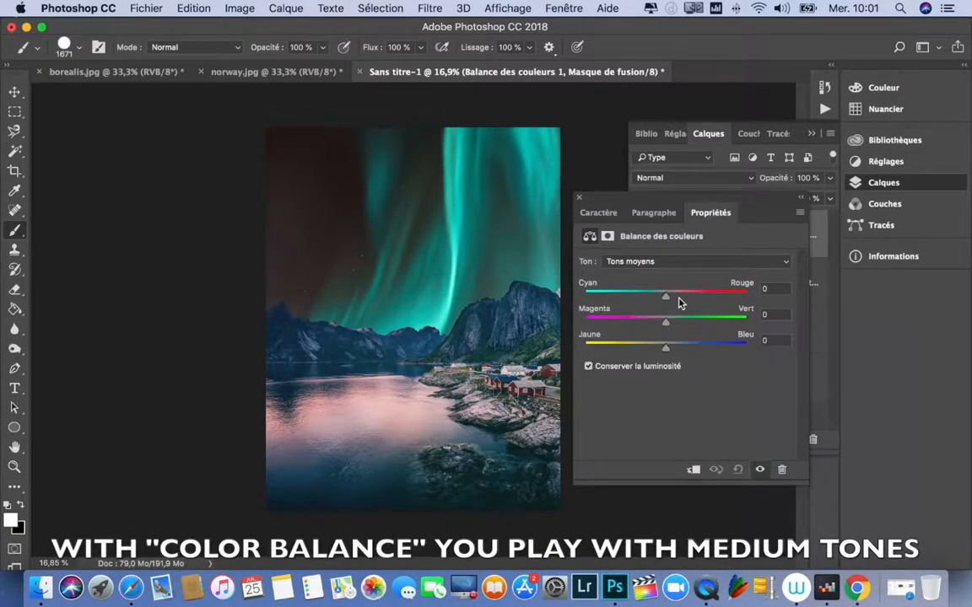
{"action": "left_click", "coordinate": [685, 262]}
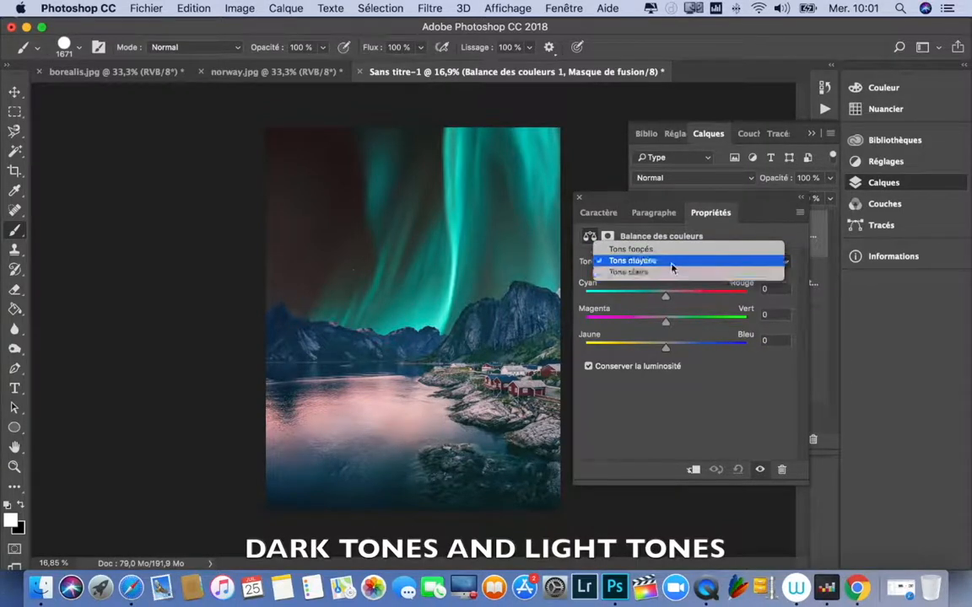
{"action": "left_click", "coordinate": [672, 263]}
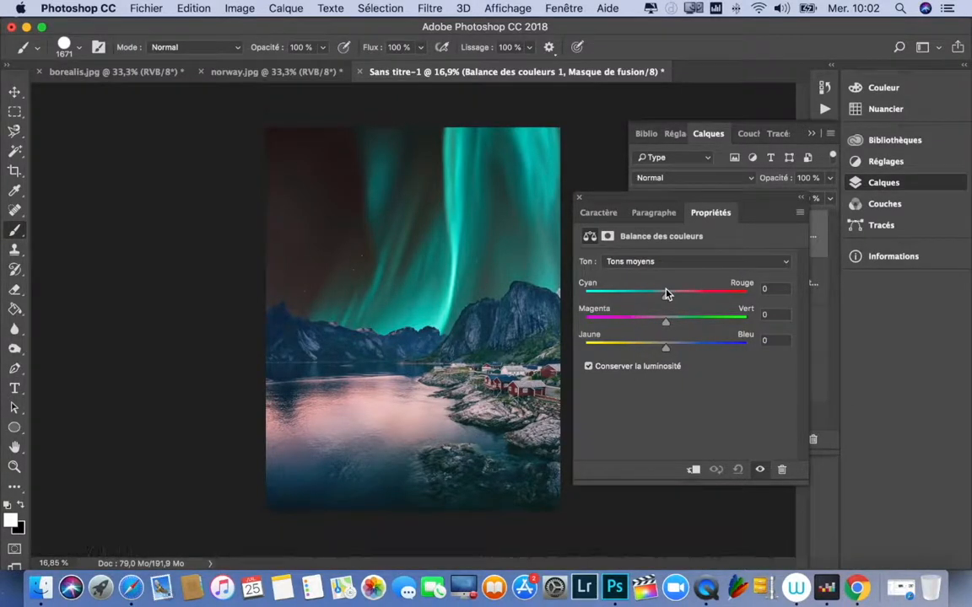
Step: Clip the Color Balance layer to borealis and set its midtones to Cyan–Red -7 and Magenta–Green -3, shifted slightly toward blue
{"action": "left_click_drag", "start_coordinate": [665, 300], "coordinate": [664, 301]}
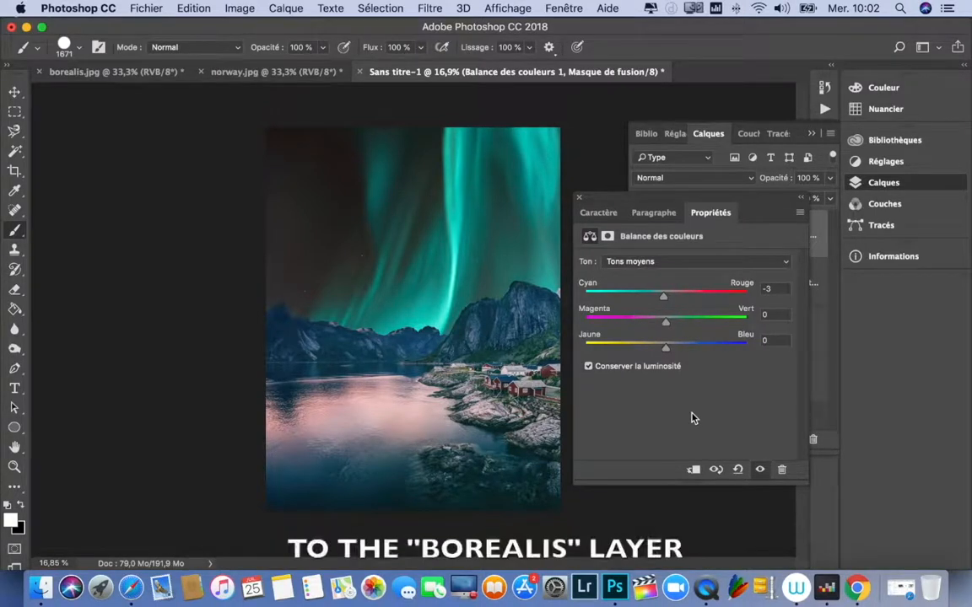
{"action": "left_click", "coordinate": [694, 473]}
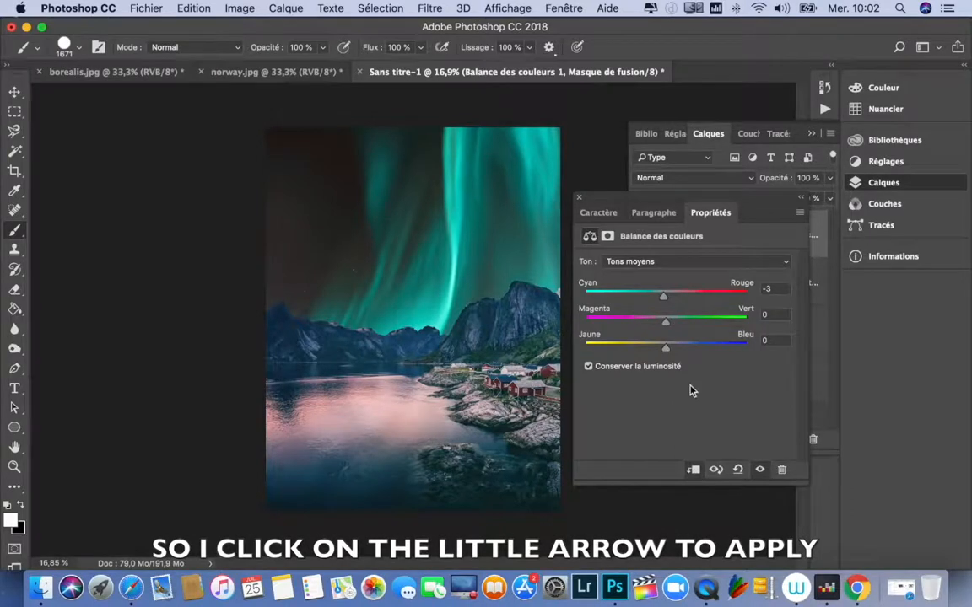
{"action": "left_click_drag", "start_coordinate": [673, 303], "coordinate": [662, 327]}
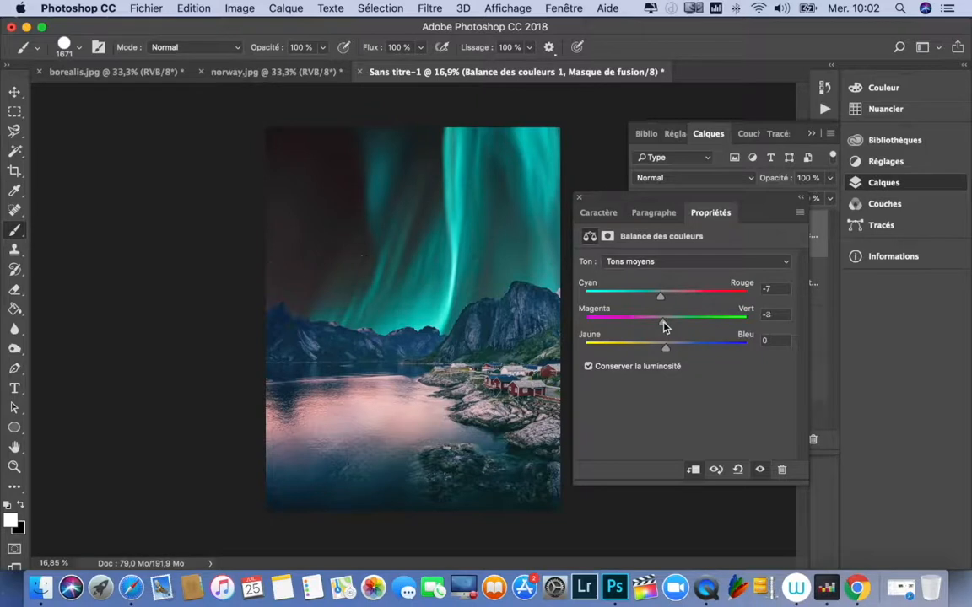
{"action": "left_click_drag", "start_coordinate": [676, 352], "coordinate": [671, 352]}
Step: Set the Color Balance highlights to Cyan–Red -17 and Magenta–Green about -1, shifted slightly toward blue
{"action": "left_click", "coordinate": [660, 262]}
{"action": "left_click", "coordinate": [628, 274]}
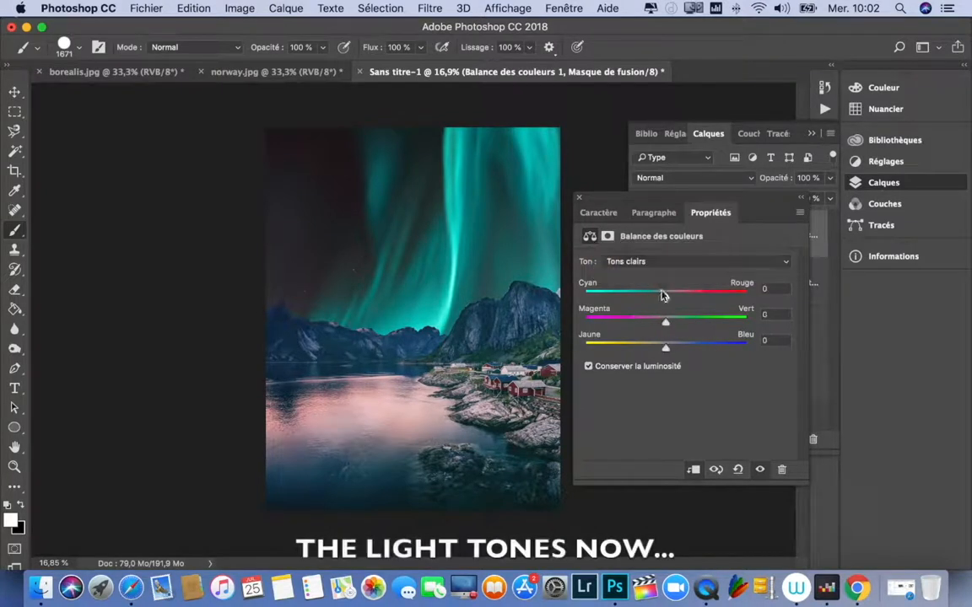
{"action": "left_click_drag", "start_coordinate": [665, 301], "coordinate": [666, 327]}
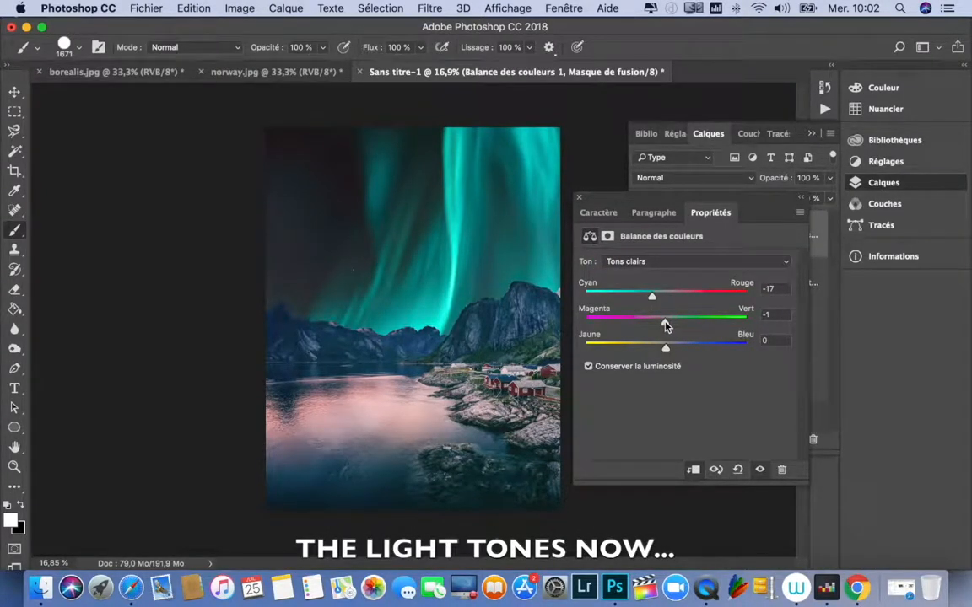
{"action": "left_click", "coordinate": [666, 350]}
{"action": "left_click_drag", "start_coordinate": [679, 353], "coordinate": [675, 349]}
Step: Set the Color Balance shadows to Cyan–Red -5, leaving Magenta–Green and Yellow–Blue at 0, and close the properties
{"action": "left_click", "coordinate": [666, 262]}
{"action": "left_click", "coordinate": [663, 239]}
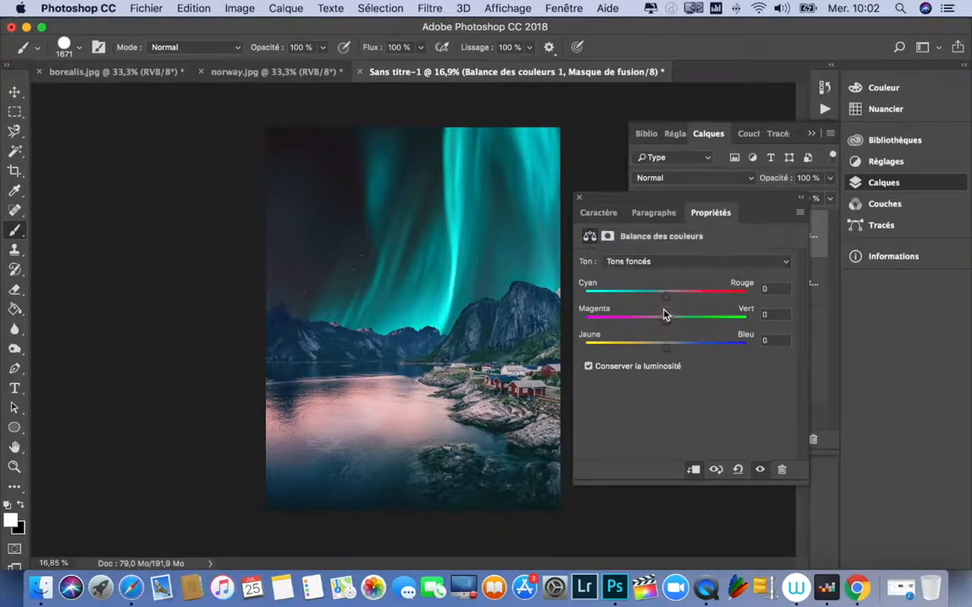
{"action": "left_click_drag", "start_coordinate": [663, 297], "coordinate": [668, 326]}
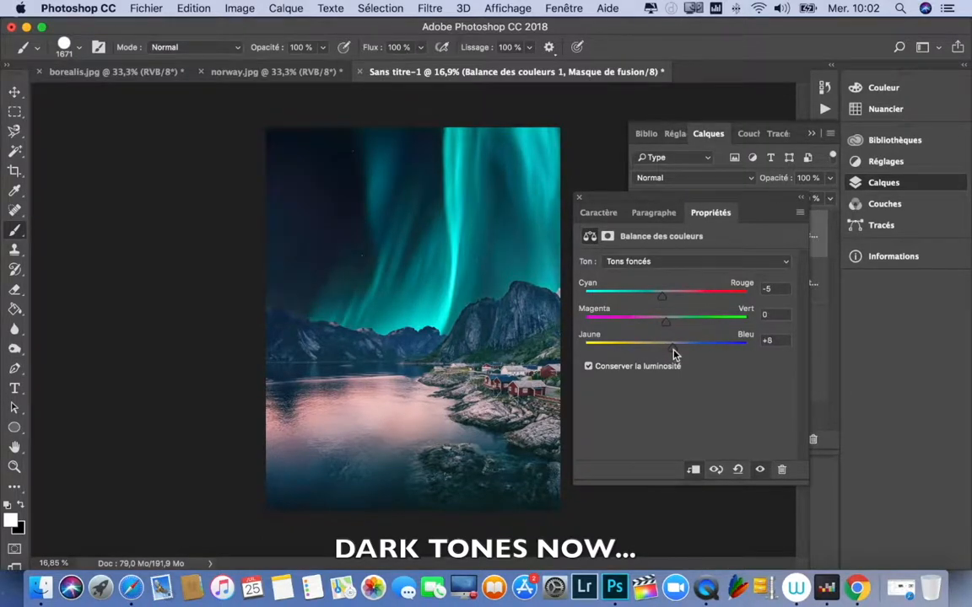
{"action": "left_click_drag", "start_coordinate": [664, 355], "coordinate": [666, 354]}
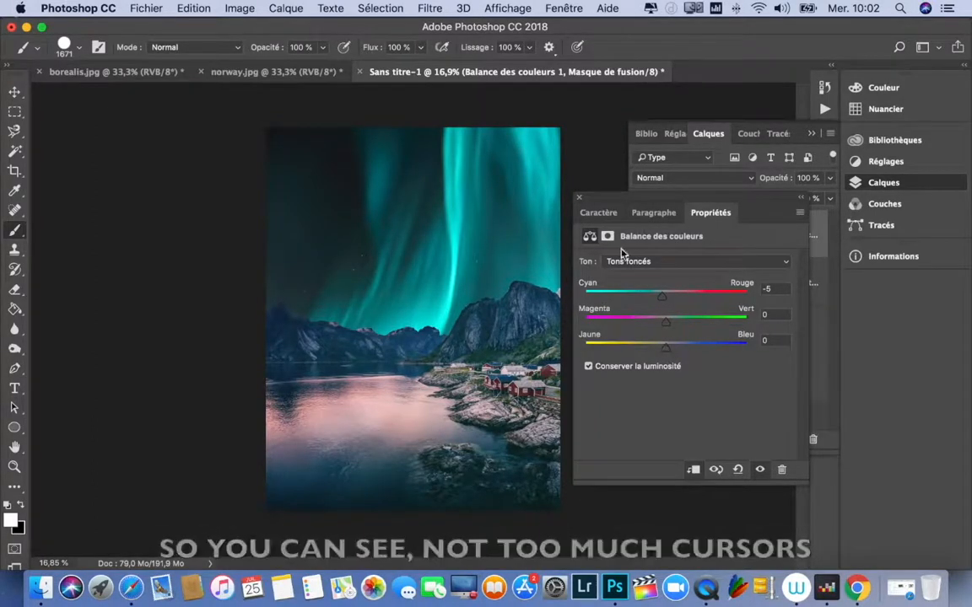
{"action": "left_click", "coordinate": [580, 198]}
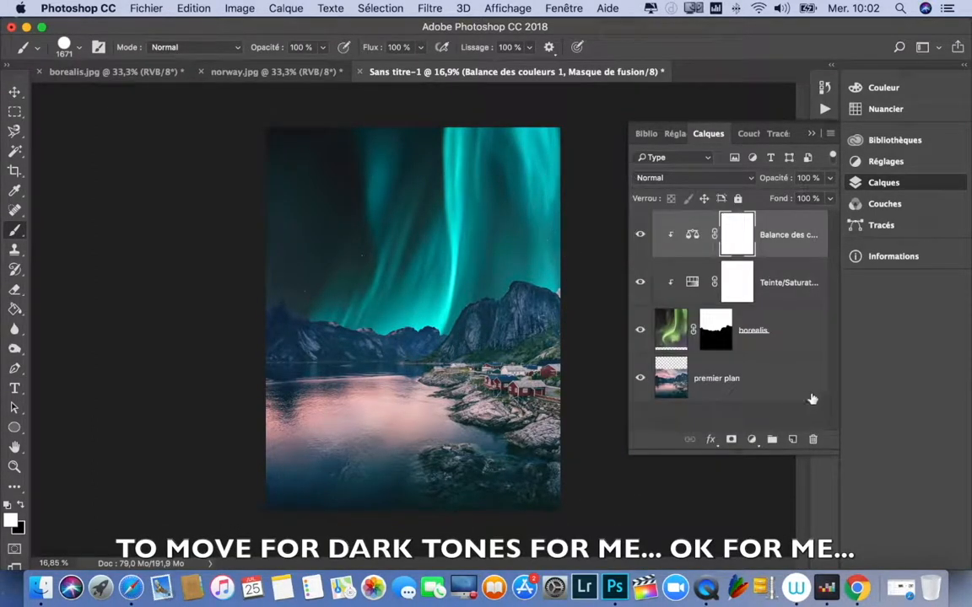
Step: Add a Brightness/Contrast adjustment layer clipped to the borealis layer and lower its brightness to -24
{"action": "left_click", "coordinate": [749, 439]}
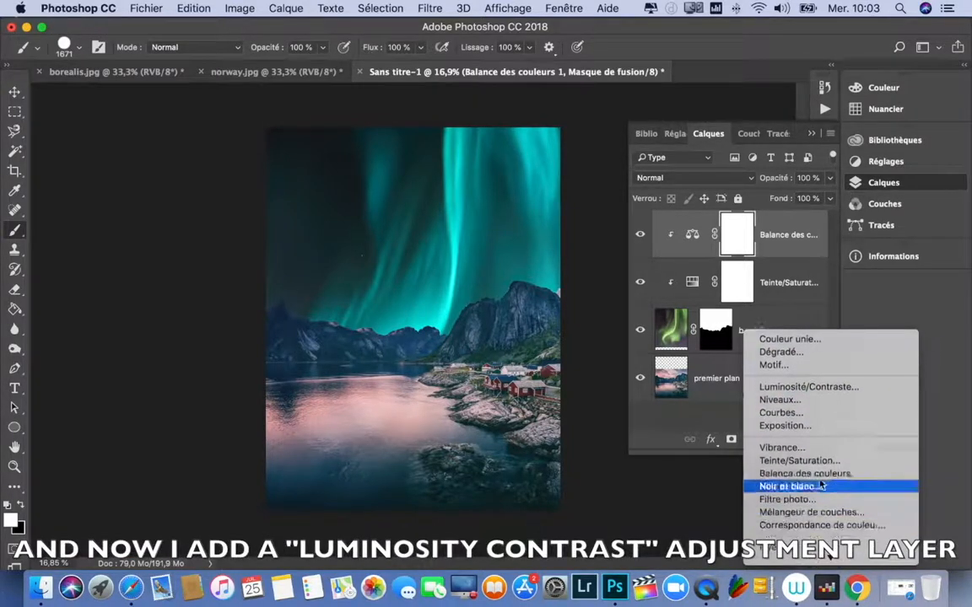
{"action": "left_click", "coordinate": [818, 389]}
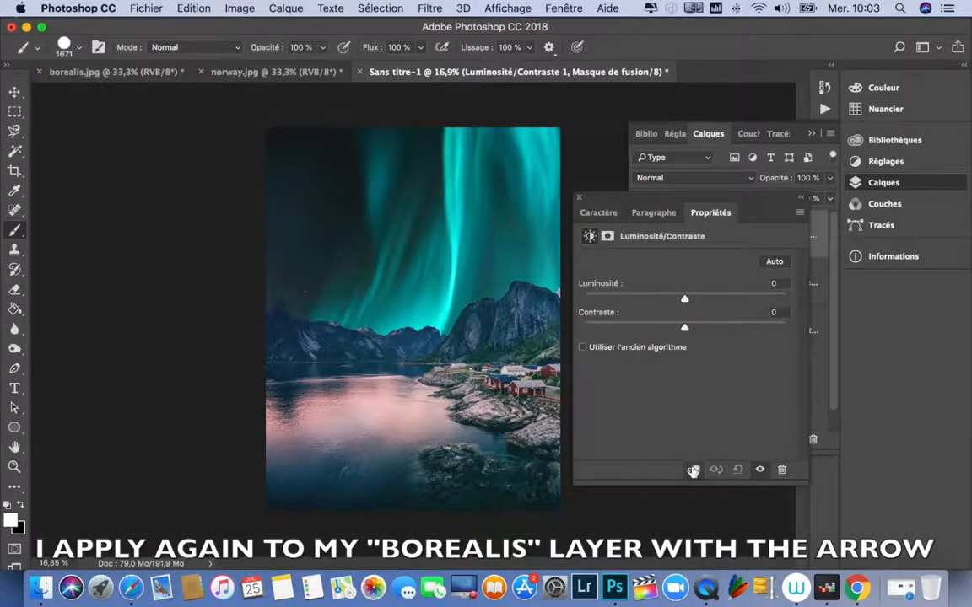
{"action": "left_click_drag", "start_coordinate": [684, 300], "coordinate": [671, 305]}
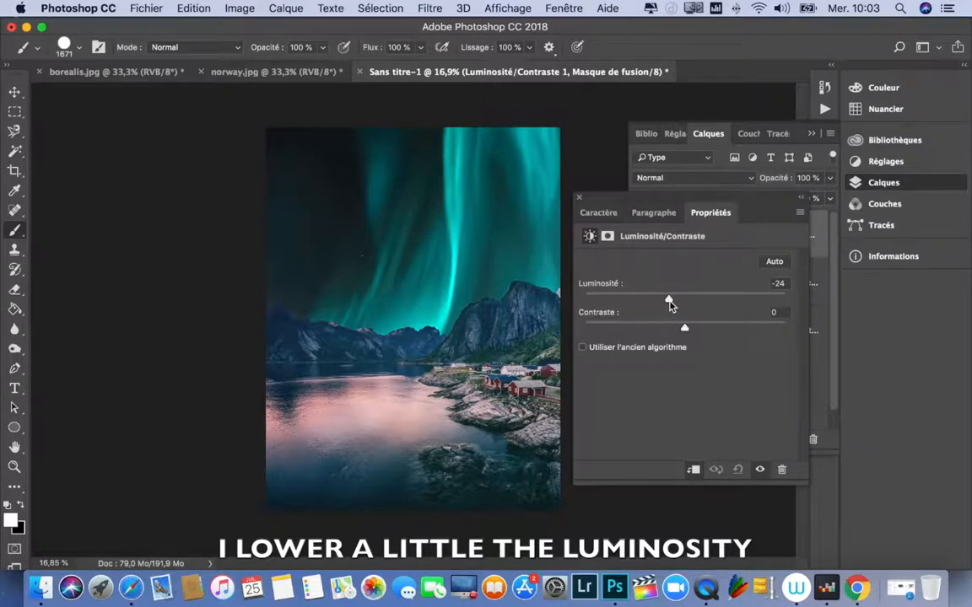
{"action": "left_click", "coordinate": [579, 198]}
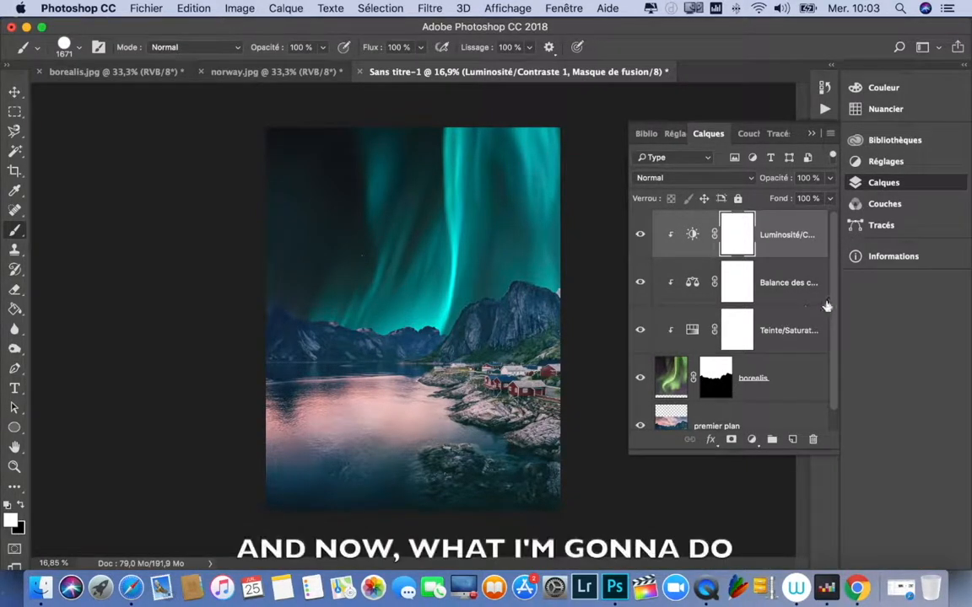
Step: Add a Brightness/Contrast adjustment layer above the premier plan layer and clip it to that layer
{"action": "left_click_drag", "start_coordinate": [833, 296], "coordinate": [834, 340]}
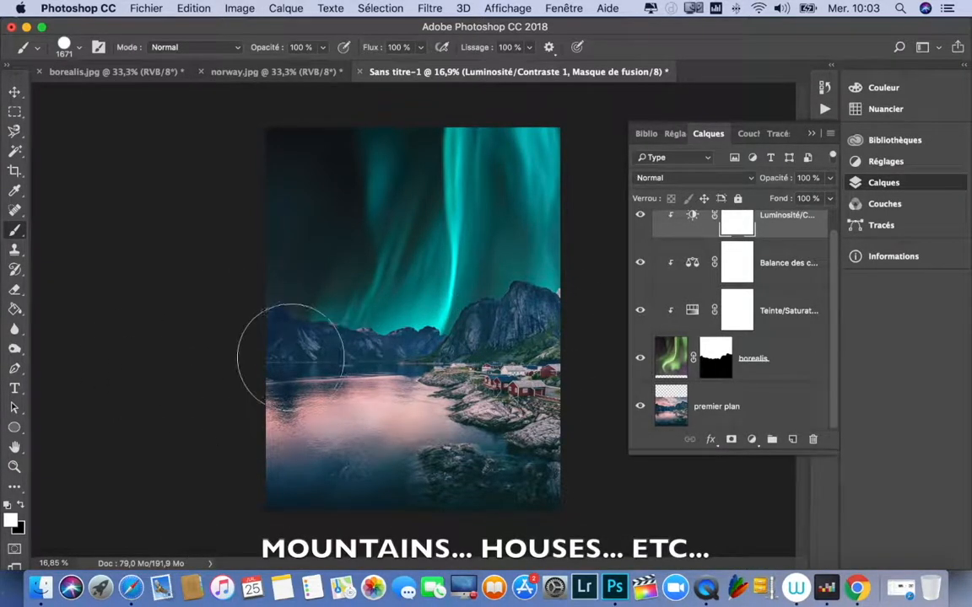
{"action": "left_click", "coordinate": [669, 403]}
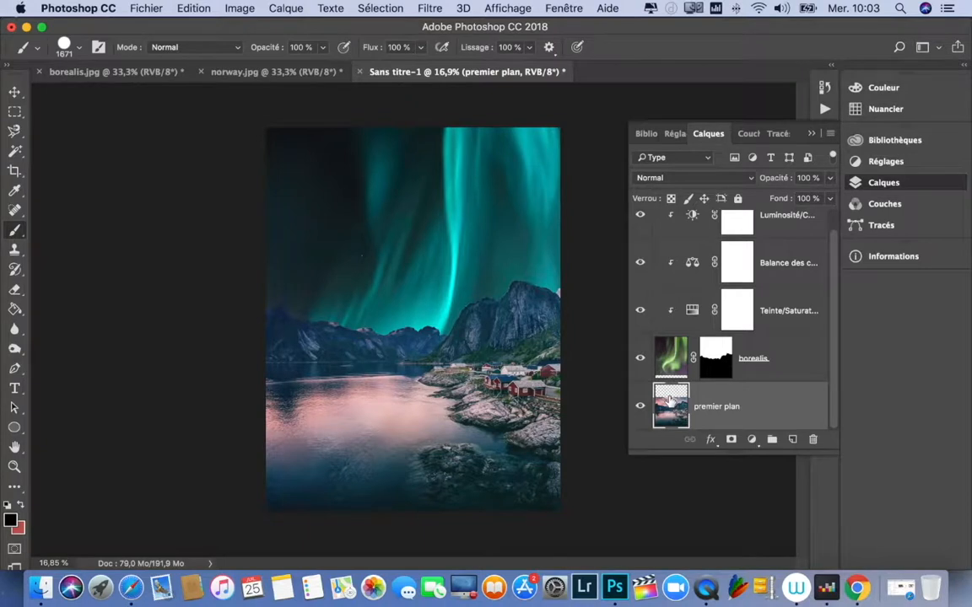
{"action": "left_click", "coordinate": [752, 440]}
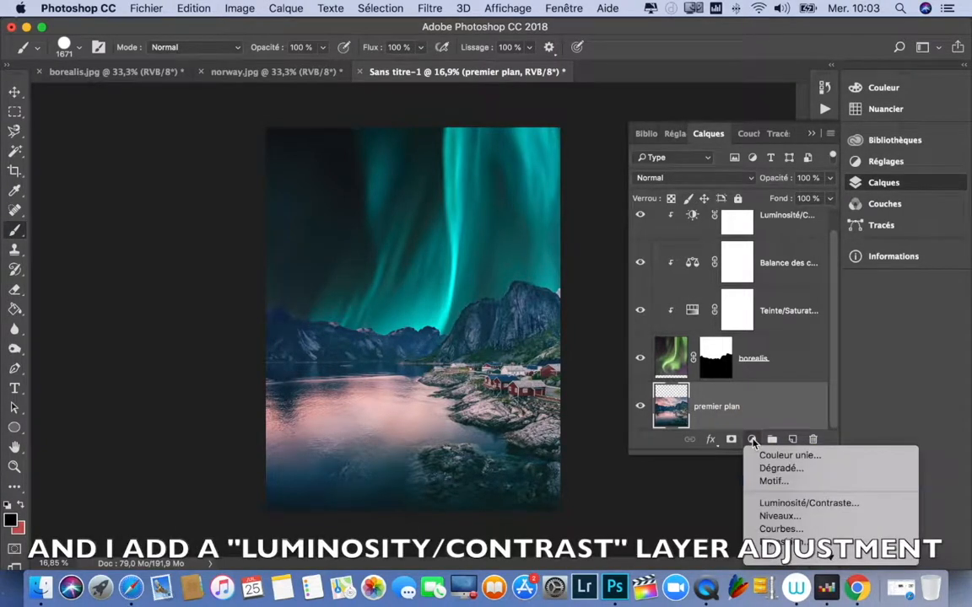
{"action": "left_click", "coordinate": [783, 504]}
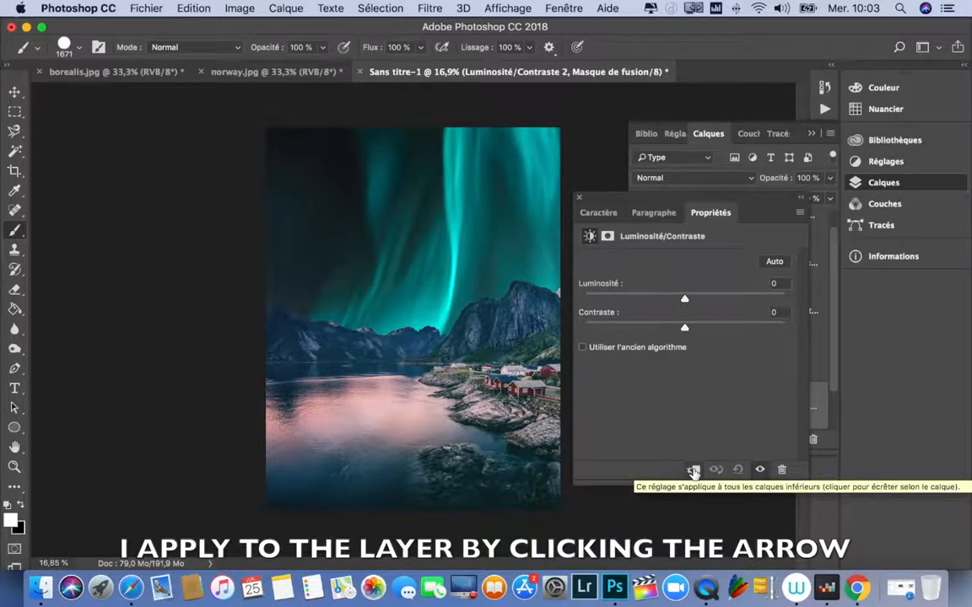
{"action": "left_click", "coordinate": [693, 470]}
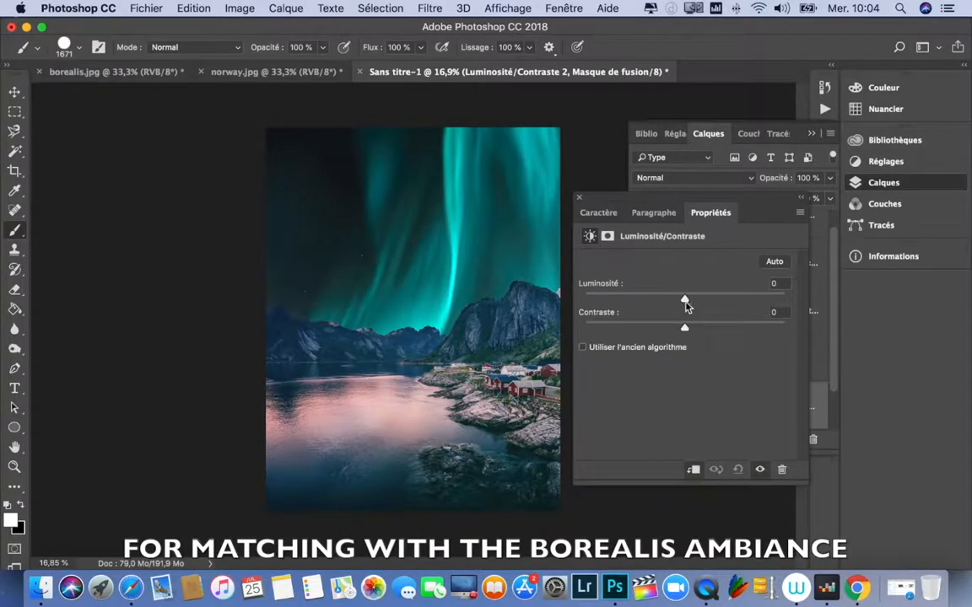
Step: Lower the brightness of the premier plan Brightness/Contrast adjustment to -82 and close its properties
{"action": "left_click_drag", "start_coordinate": [684, 302], "coordinate": [637, 307]}
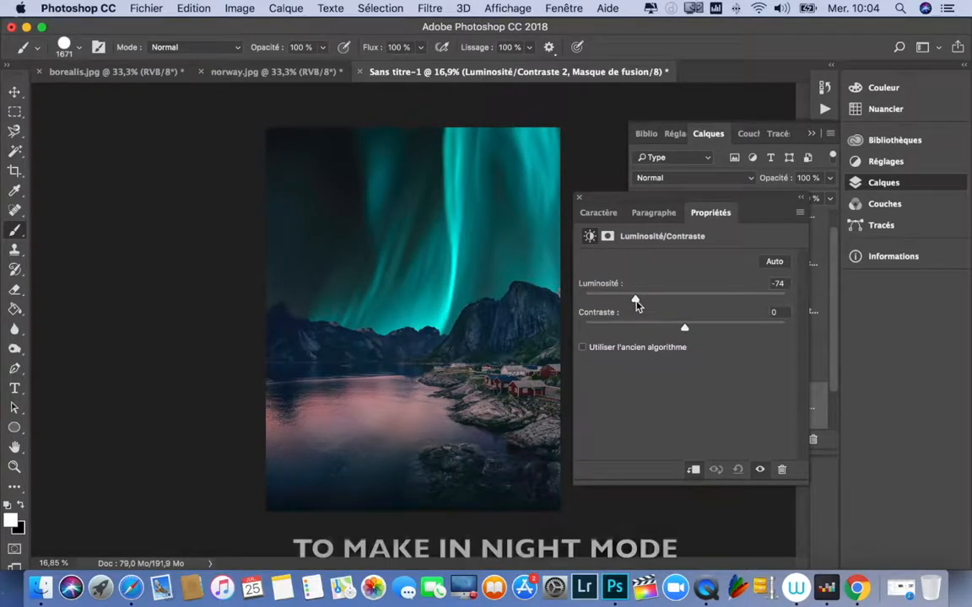
{"action": "left_click_drag", "start_coordinate": [635, 305], "coordinate": [633, 305]}
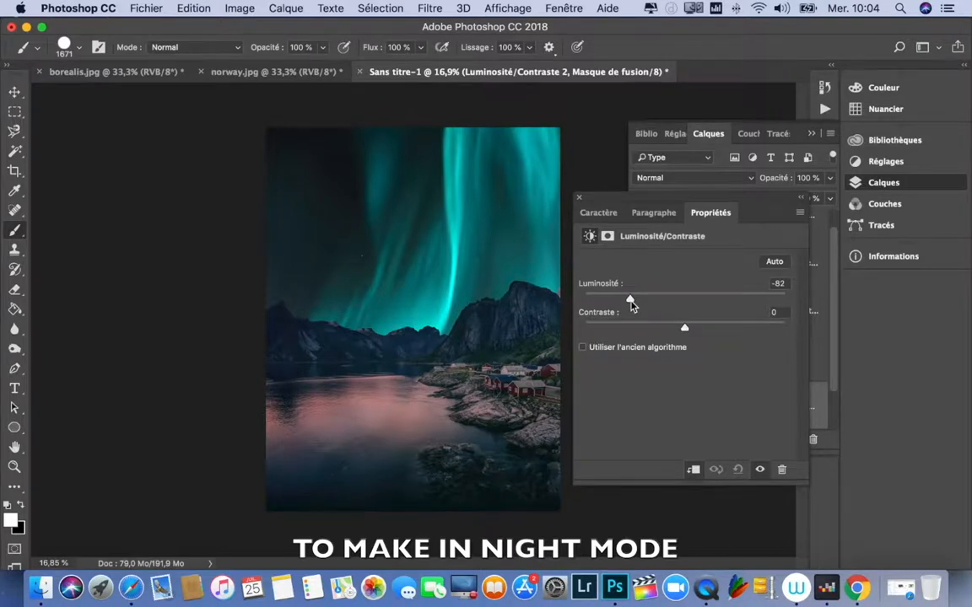
{"action": "mouse_move", "coordinate": [629, 303]}
{"action": "left_mouse_down"}
{"action": "mouse_move", "coordinate": [680, 304]}
{"action": "mouse_move", "coordinate": [637, 305]}
{"action": "left_mouse_up"}
{"action": "left_click_drag", "start_coordinate": [633, 304], "coordinate": [630, 304]}
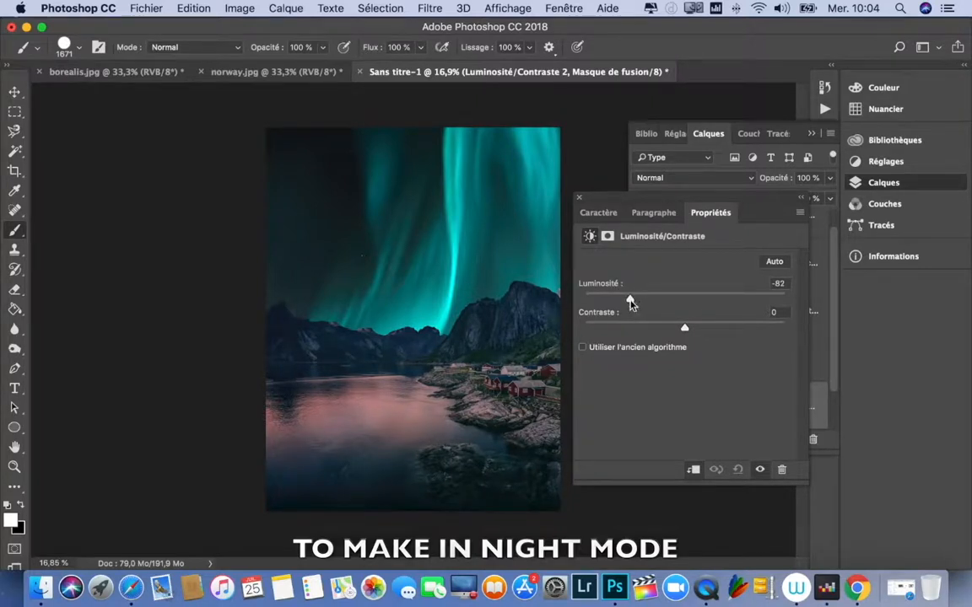
{"action": "left_click", "coordinate": [580, 199]}
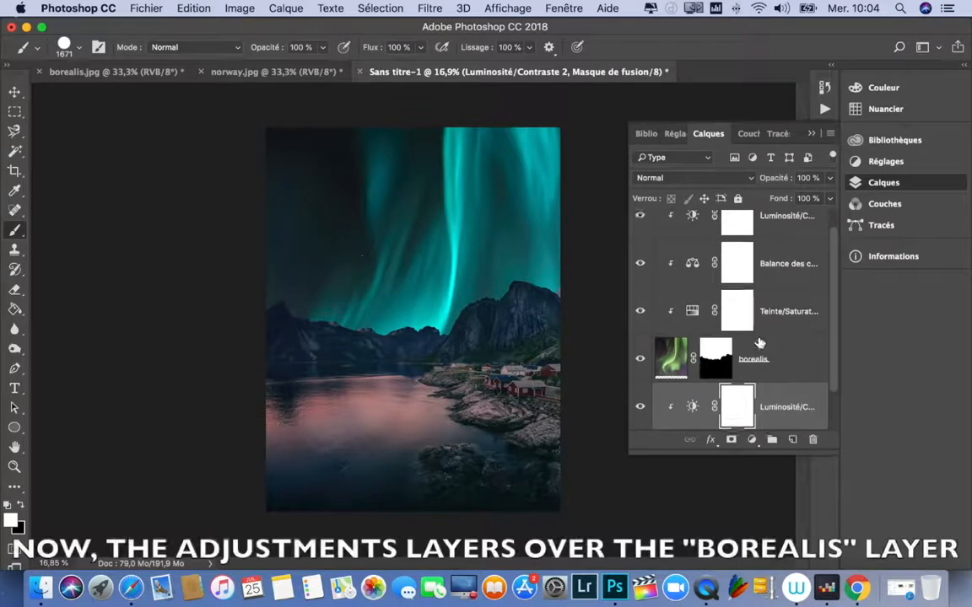
{"action": "scroll", "coordinate": [759, 343], "scroll_direction": "up", "scroll_amount": 1}
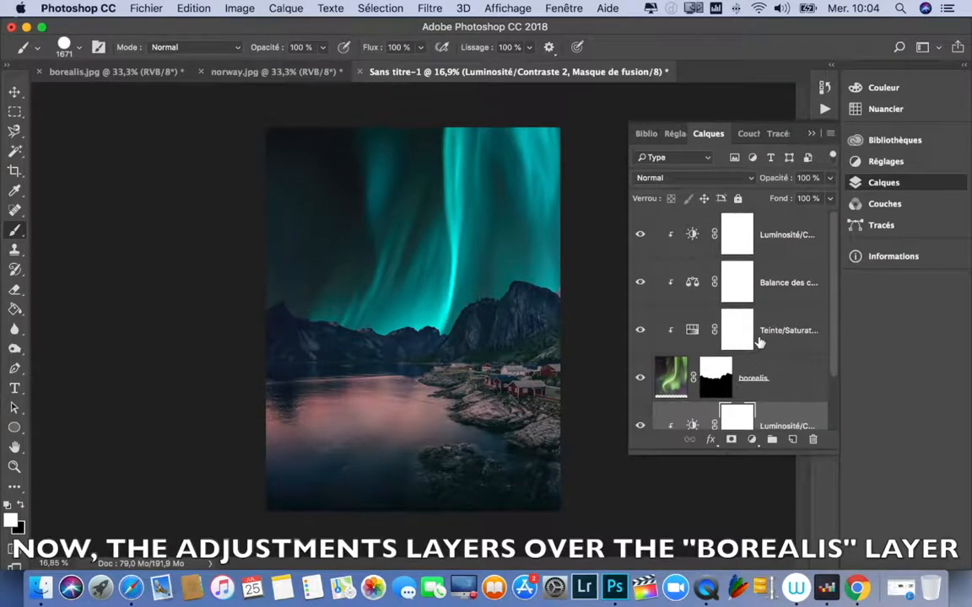
{"action": "left_click", "coordinate": [693, 335]}
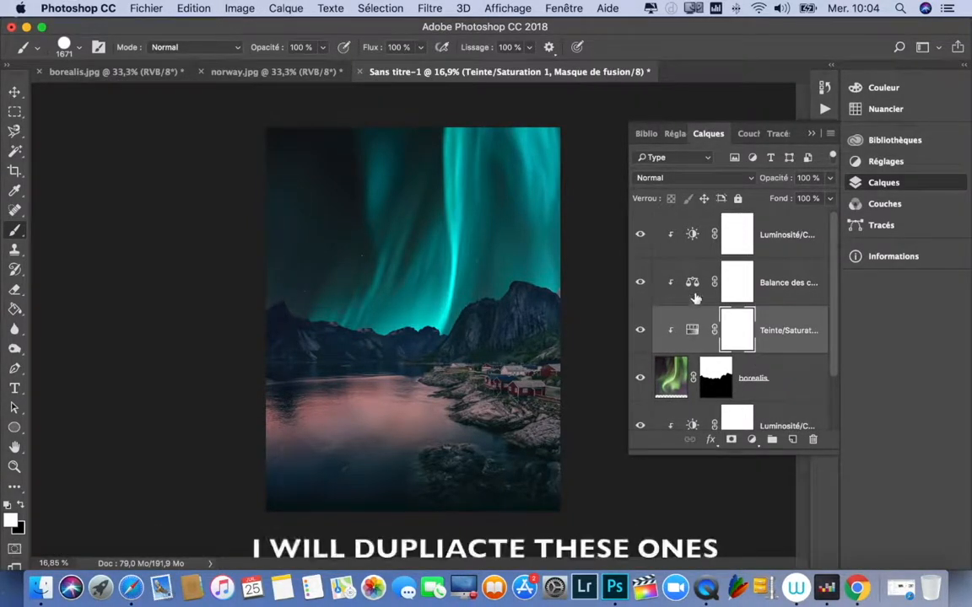
{"action": "left_click", "coordinate": [694, 282]}
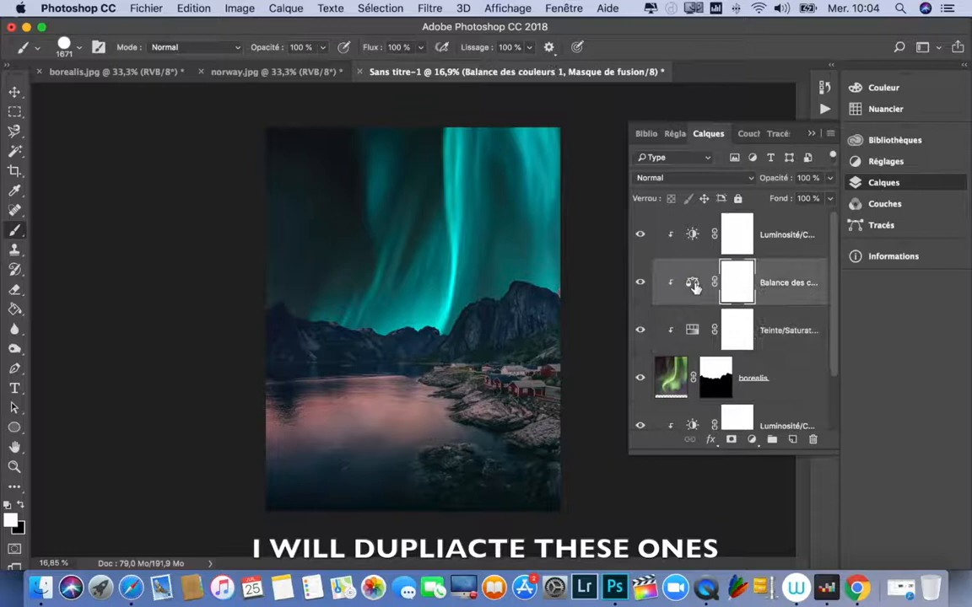
{"action": "left_click", "coordinate": [694, 237]}
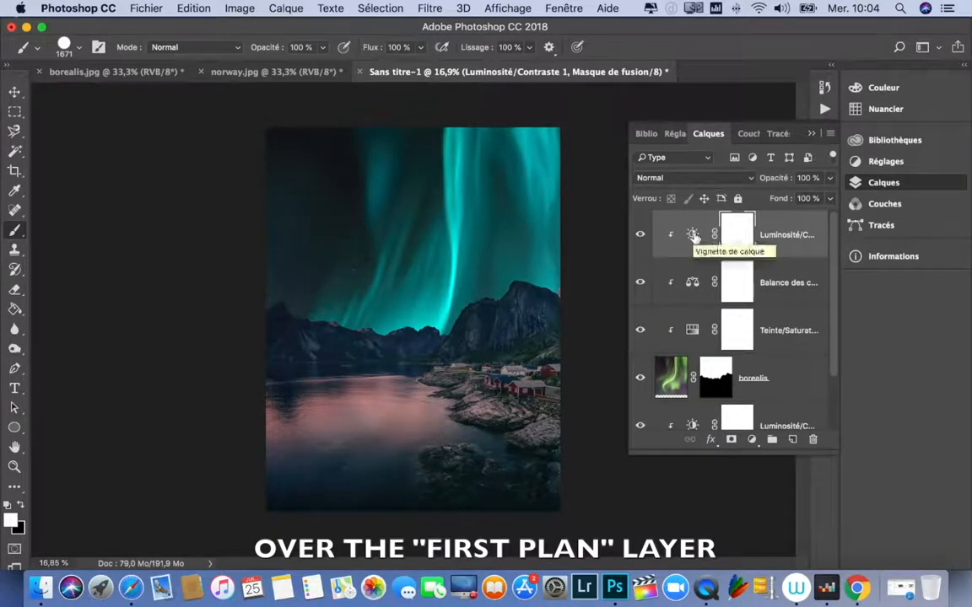
{"action": "scroll", "coordinate": [718, 359], "scroll_direction": "down", "scroll_amount": 2}
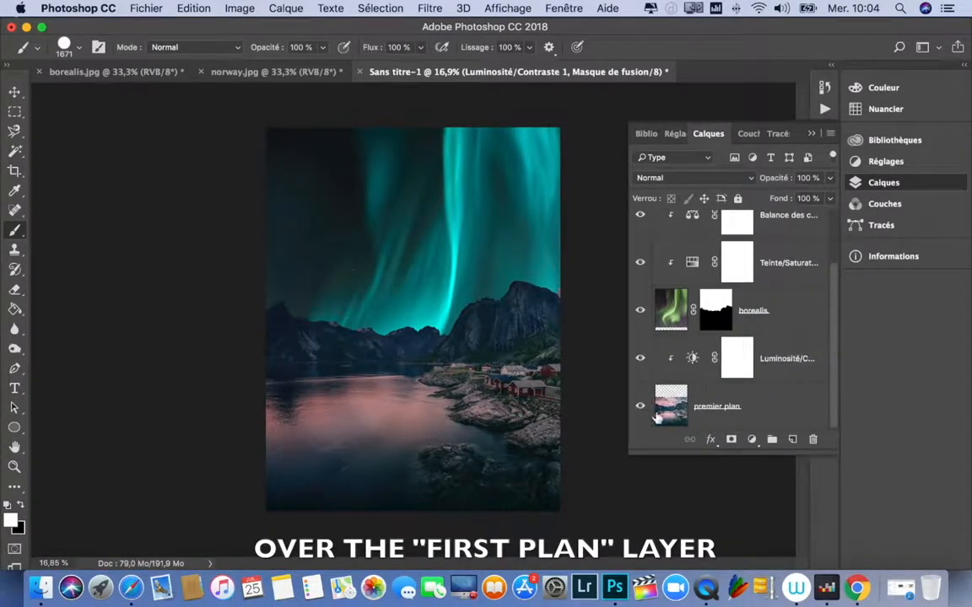
{"action": "left_click", "coordinate": [663, 411]}
Step: Duplicate the borealis Hue/Saturation adjustment layer into the premier plan clipping group, below its Brightness/Contrast layer
{"action": "scroll", "coordinate": [733, 388], "scroll_direction": "up", "scroll_amount": 2}
{"action": "left_click", "coordinate": [691, 331]}
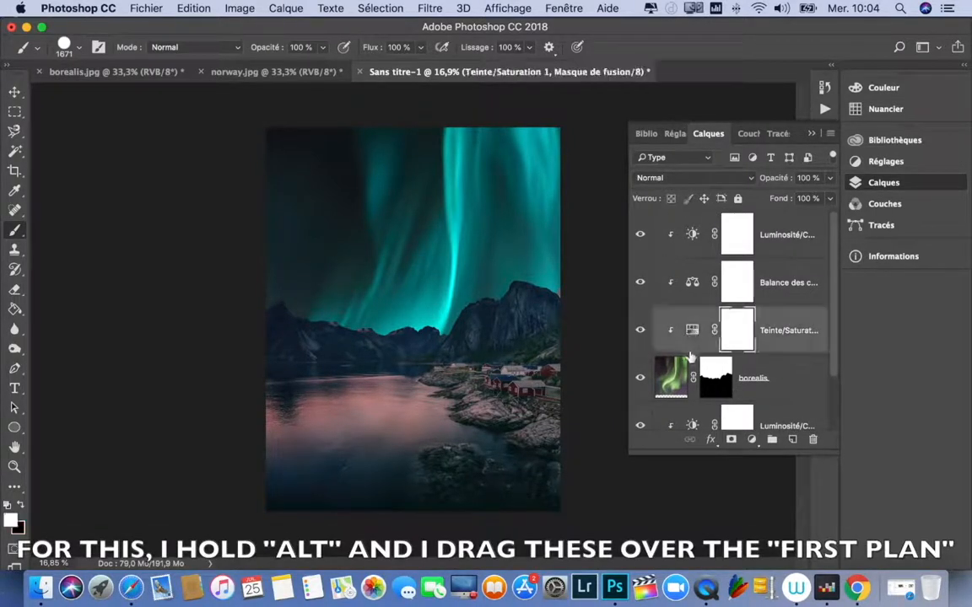
{"action": "left_click", "coordinate": [692, 331]}
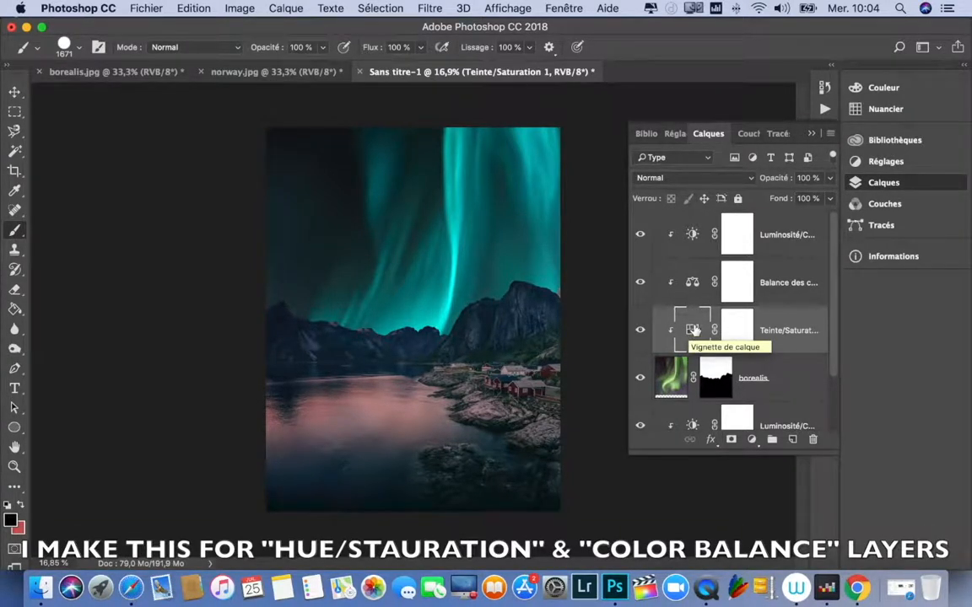
{"action": "left_click_drag", "start_coordinate": [692, 331], "coordinate": [690, 382]}
Step: Duplicate the borealis Color Balance adjustment layer to directly above premier plan, clipped to it
{"action": "scroll", "coordinate": [691, 354], "scroll_direction": "up", "scroll_amount": 2}
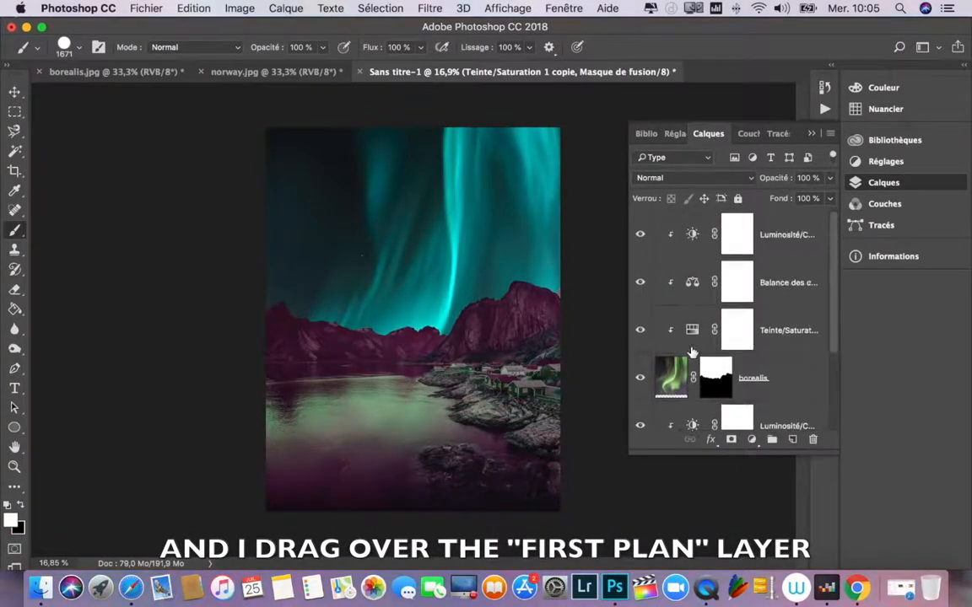
{"action": "left_click", "coordinate": [692, 284]}
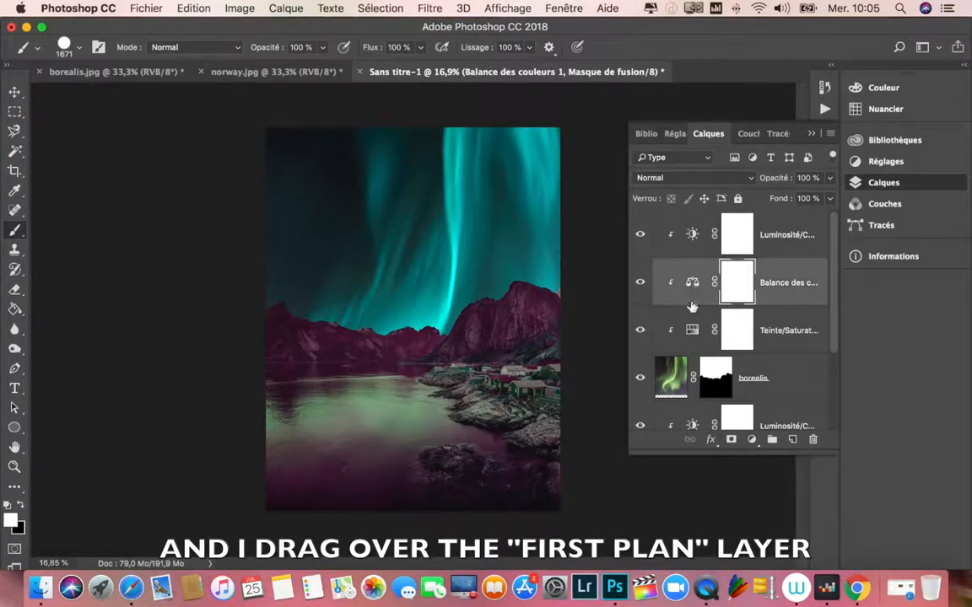
{"action": "left_click_drag", "start_coordinate": [692, 285], "coordinate": [693, 379]}
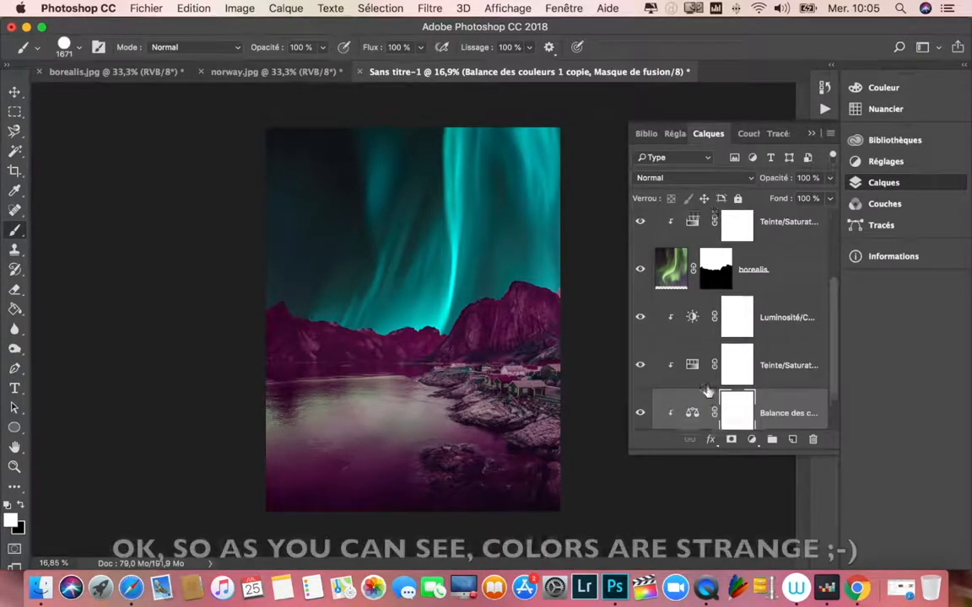
Step: Reduce the opacity of the Color Balance copy above premier plan to 32%
{"action": "scroll", "coordinate": [709, 392], "scroll_direction": "up", "scroll_amount": 3}
{"action": "scroll", "coordinate": [707, 390], "scroll_direction": "down", "scroll_amount": 3}
{"action": "scroll", "coordinate": [707, 391], "scroll_direction": "up", "scroll_amount": 1}
{"action": "scroll", "coordinate": [708, 392], "scroll_direction": "down", "scroll_amount": 1}
{"action": "scroll", "coordinate": [709, 394], "scroll_direction": "up", "scroll_amount": 2}
{"action": "scroll", "coordinate": [708, 393], "scroll_direction": "down", "scroll_amount": 2}
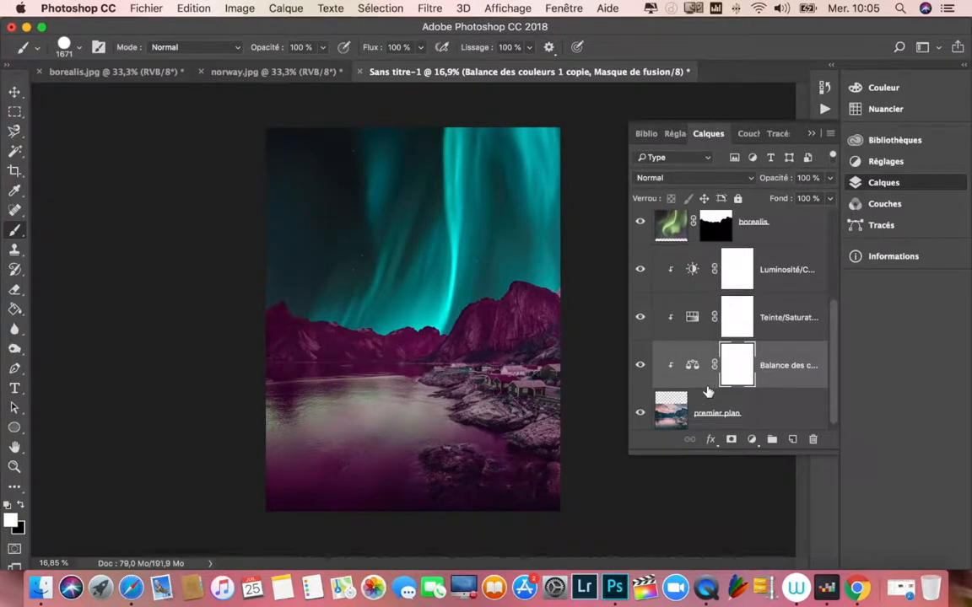
{"action": "left_click", "coordinate": [692, 359]}
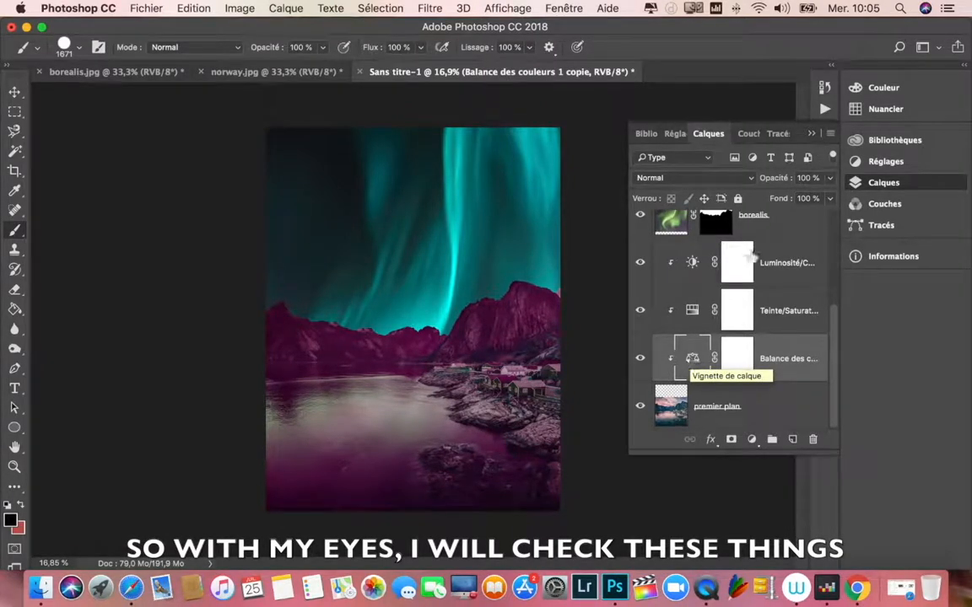
{"action": "left_click", "coordinate": [829, 178]}
{"action": "left_click_drag", "start_coordinate": [827, 196], "coordinate": [775, 199]}
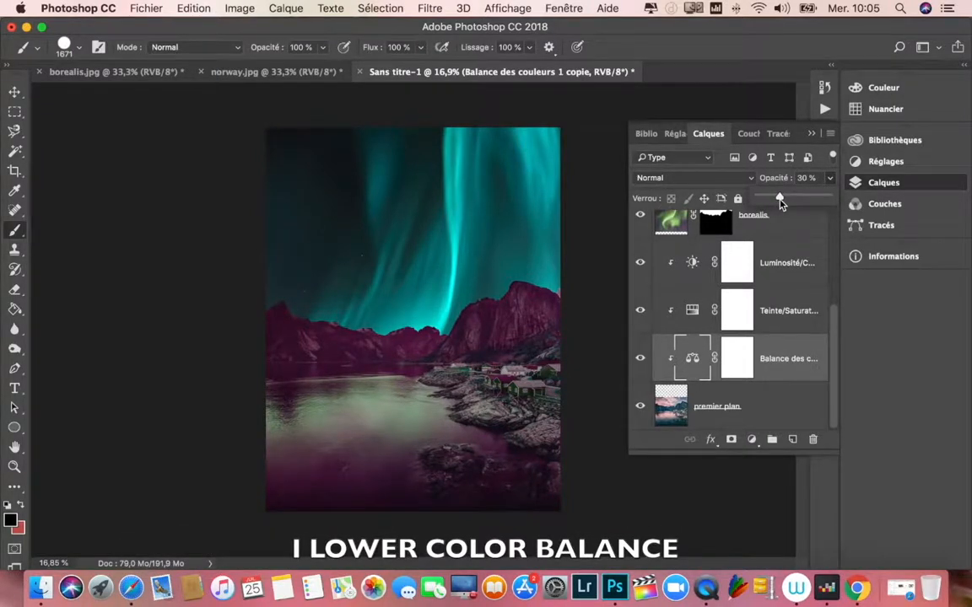
Step: Reduce the opacity of the Hue/Saturation copy in the premier plan clipping group to 18%
{"action": "left_click", "coordinate": [696, 310]}
{"action": "left_click", "coordinate": [829, 178]}
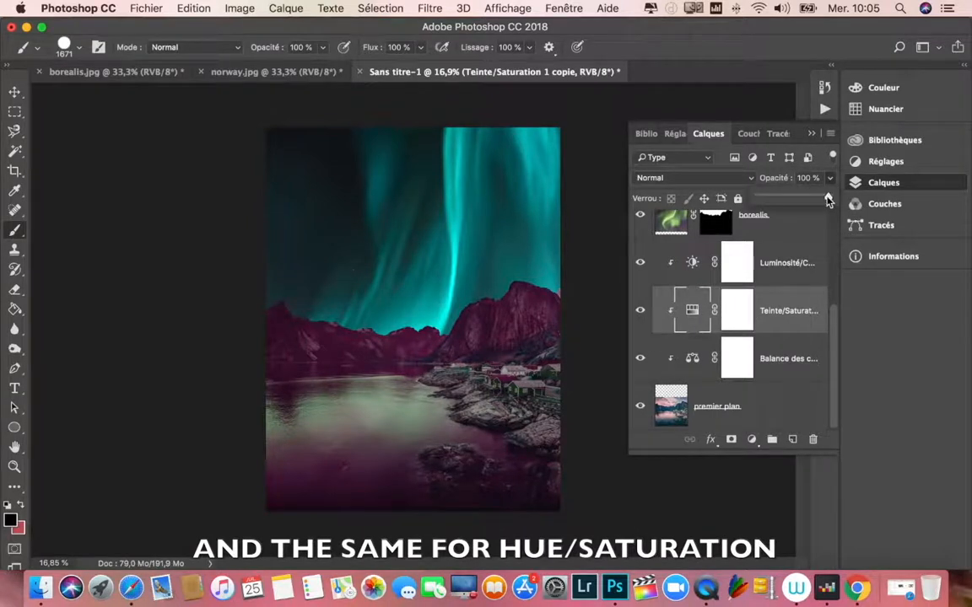
{"action": "left_click_drag", "start_coordinate": [826, 196], "coordinate": [774, 204]}
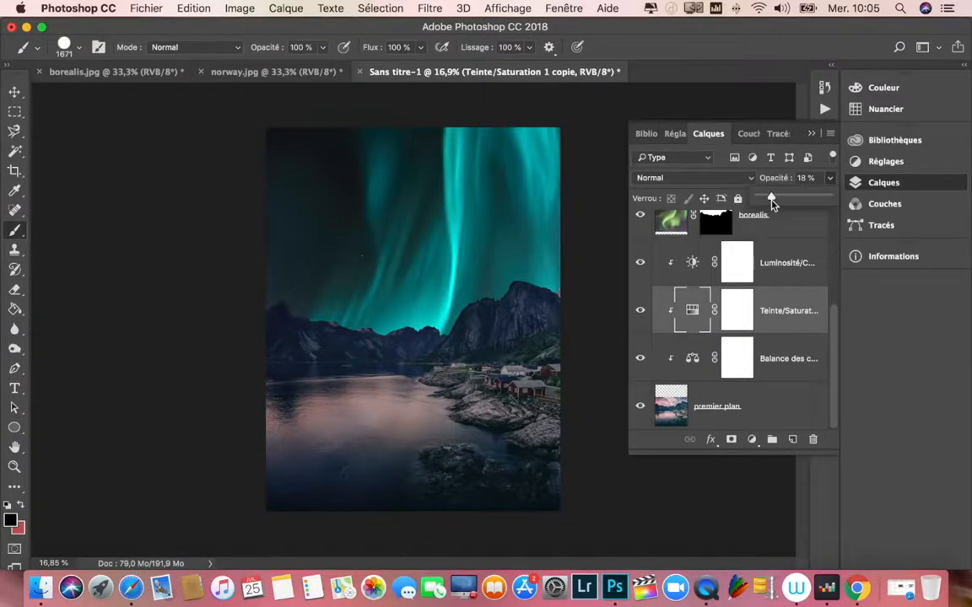
{"action": "left_click", "coordinate": [836, 372]}
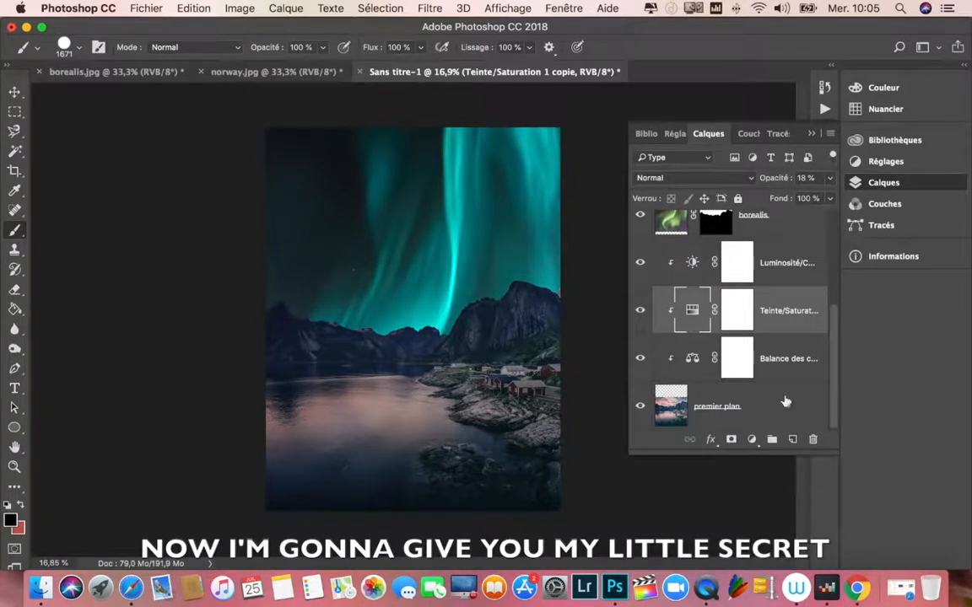
Step: Create a new empty layer directly above premier plan, clipped to it
{"action": "left_click", "coordinate": [693, 362]}
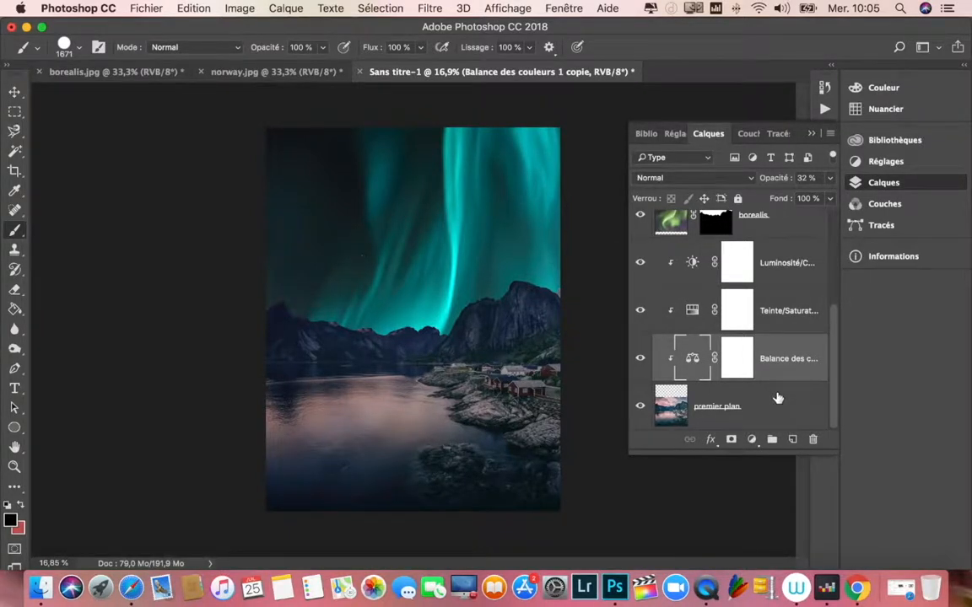
{"action": "left_click", "coordinate": [671, 404]}
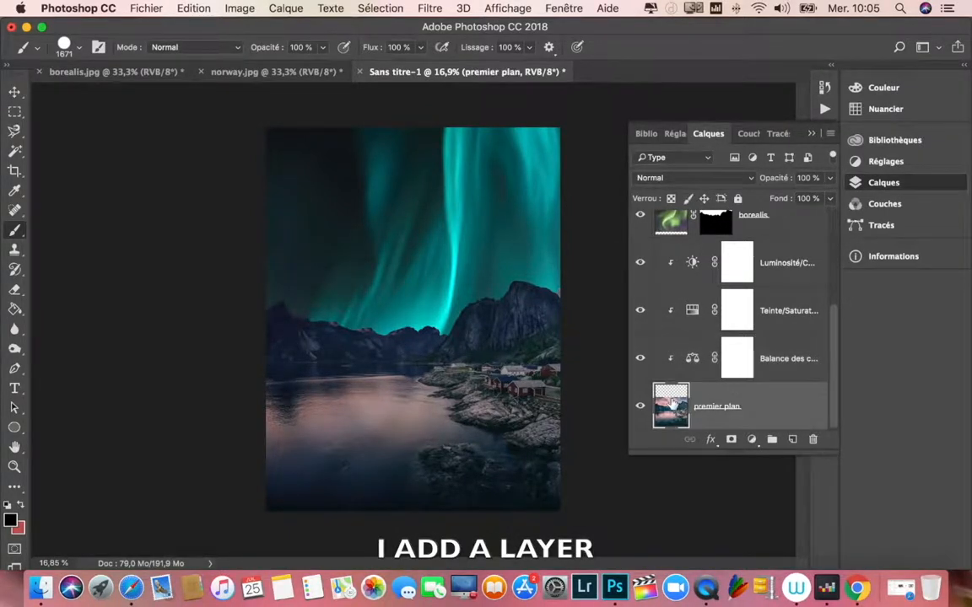
{"action": "left_click", "coordinate": [792, 440]}
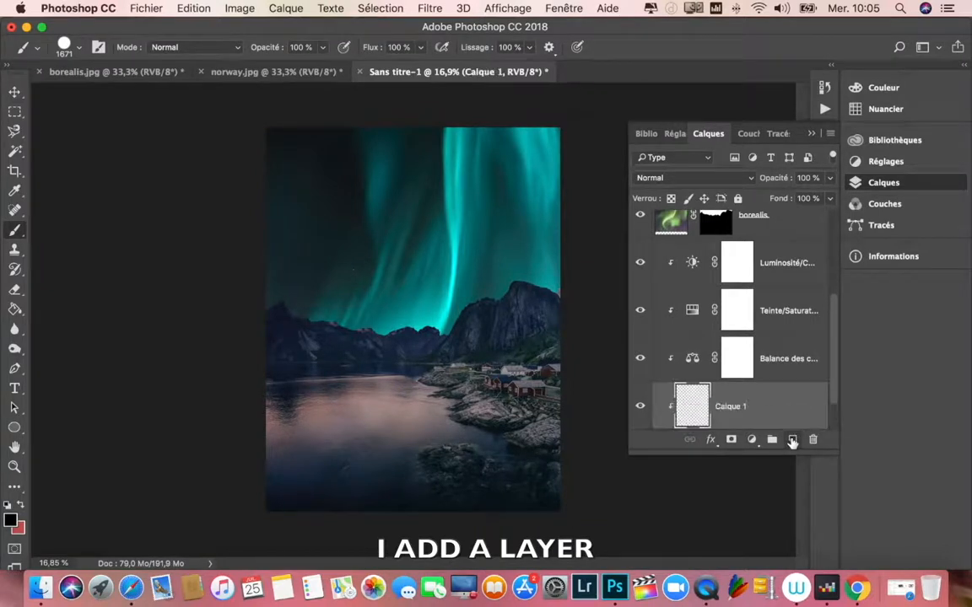
{"action": "scroll", "coordinate": [773, 385], "scroll_direction": "down", "scroll_amount": 2}
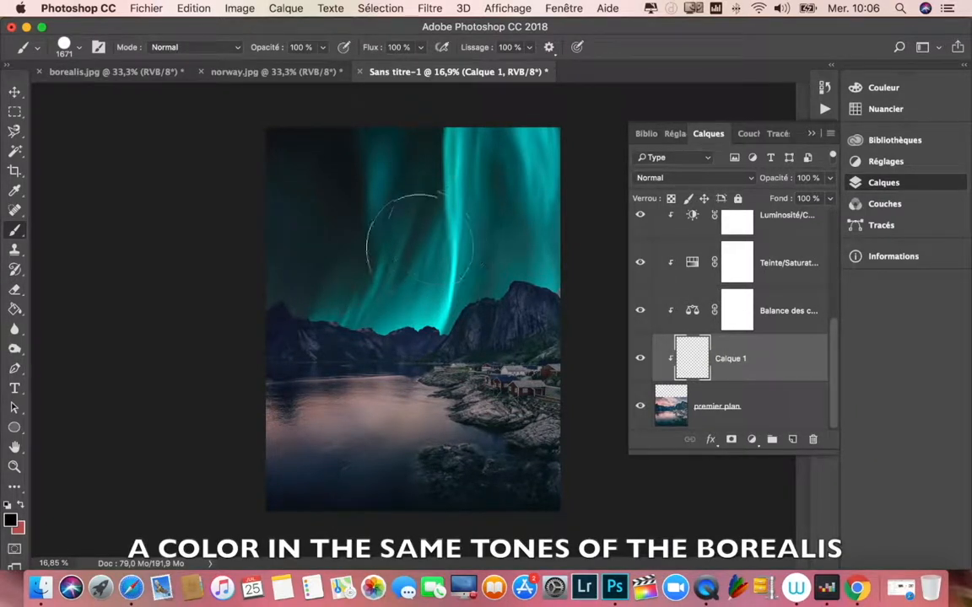
Step: Sample a teal tone from the aurora and fill the new clipped layer above premier plan with it using the Paint Bucket tool
{"action": "left_click", "coordinate": [16, 309]}
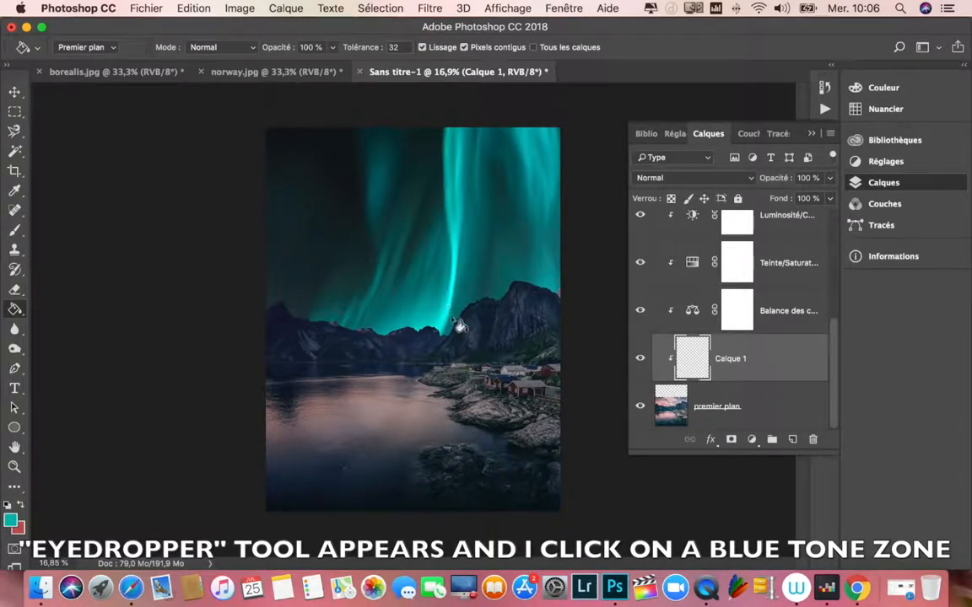
{"action": "scroll", "coordinate": [759, 338], "scroll_direction": "up", "scroll_amount": 3}
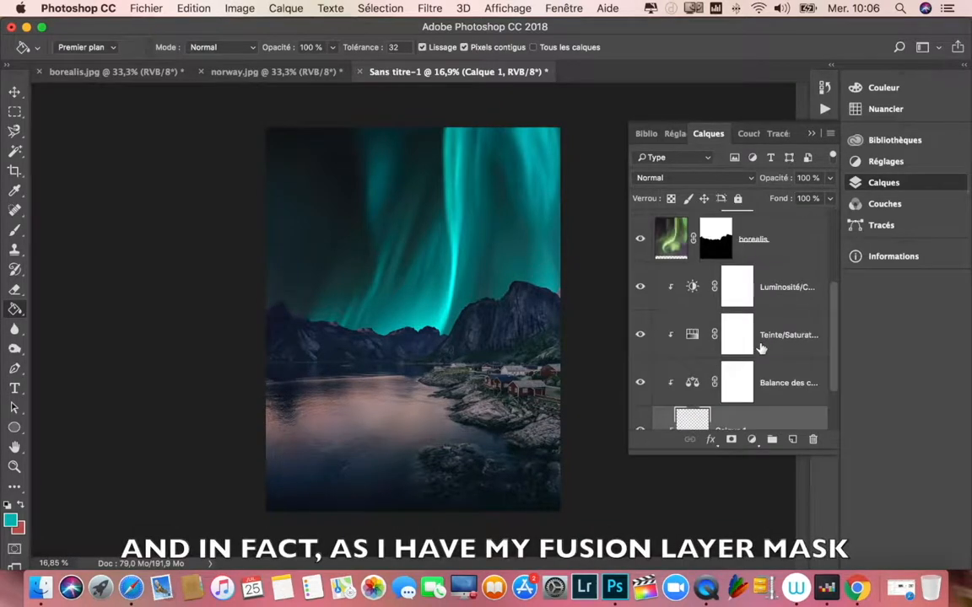
{"action": "left_click", "coordinate": [716, 307]}
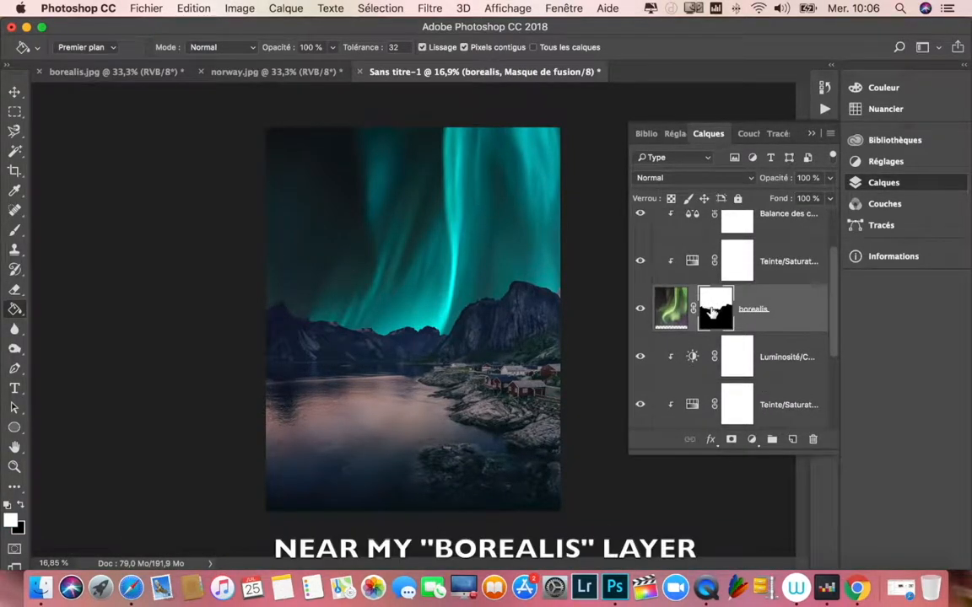
{"action": "scroll", "coordinate": [712, 312], "scroll_direction": "down", "scroll_amount": 5}
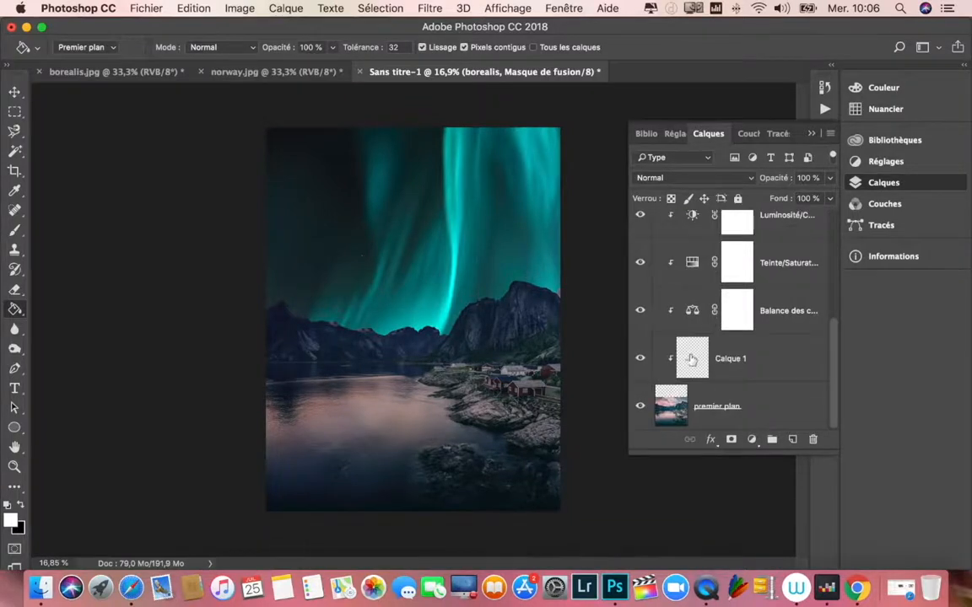
{"action": "left_click", "coordinate": [692, 359]}
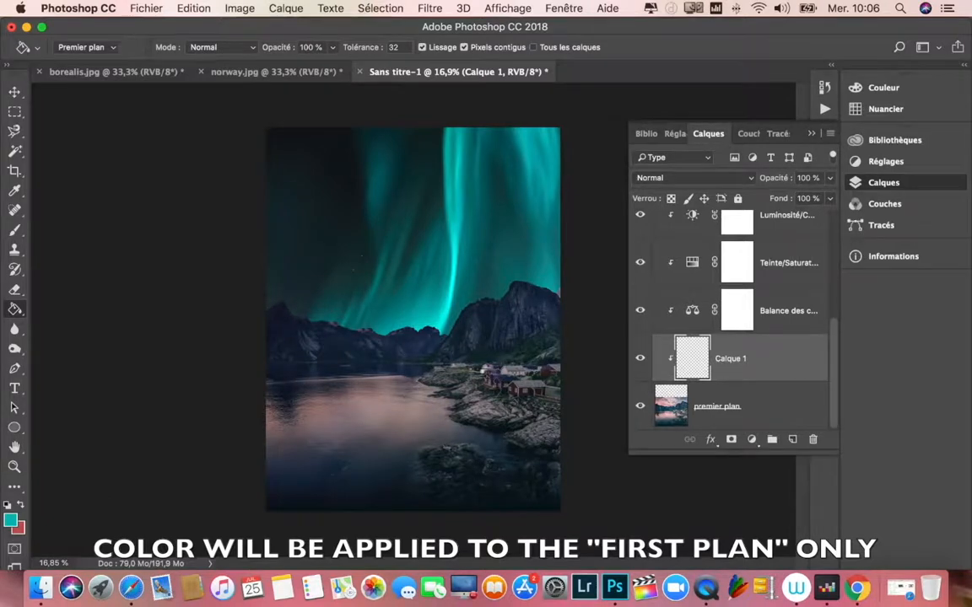
{"action": "left_click", "coordinate": [495, 379]}
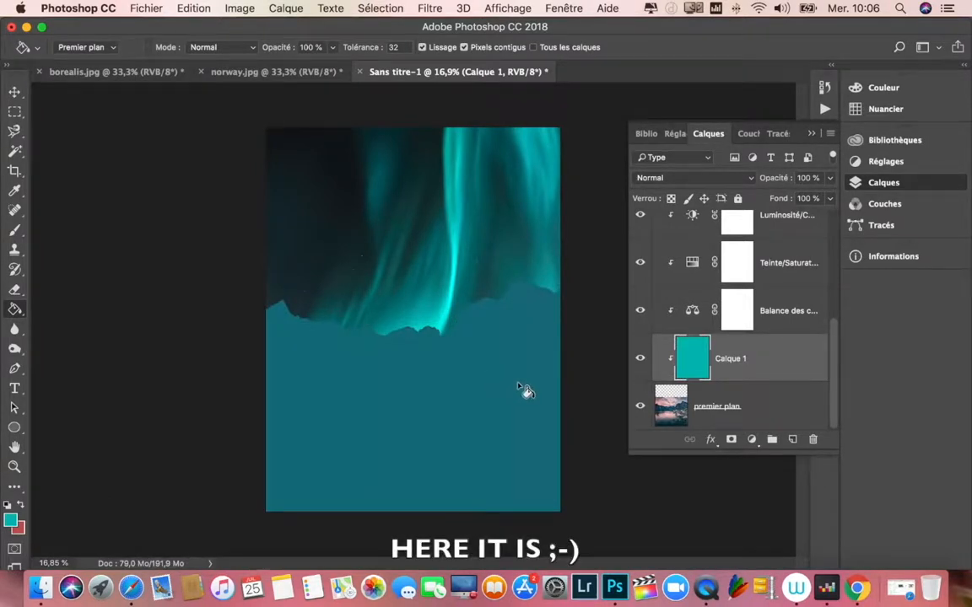
Step: Set the teal fill layer Calque 1 to the Incrustation blend mode and reduce its opacity to 48%
{"action": "left_click", "coordinate": [735, 181]}
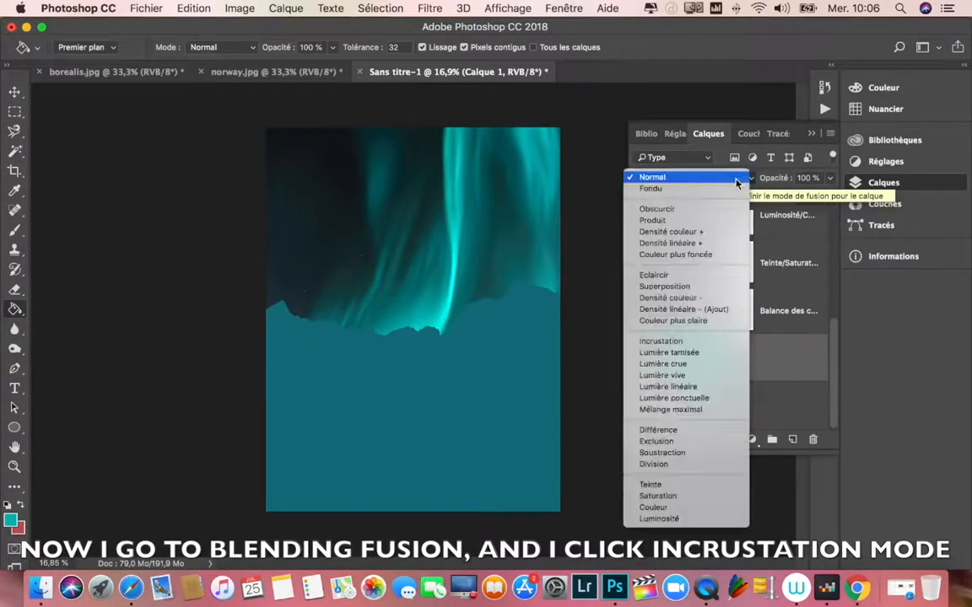
{"action": "left_click", "coordinate": [704, 340]}
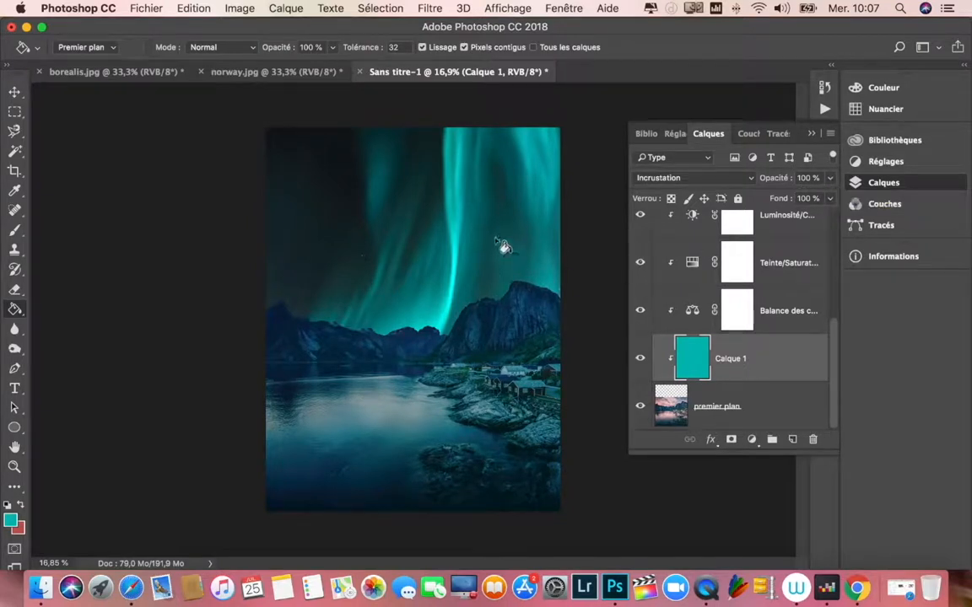
{"action": "left_click", "coordinate": [829, 178]}
{"action": "left_click_drag", "start_coordinate": [827, 199], "coordinate": [795, 199]}
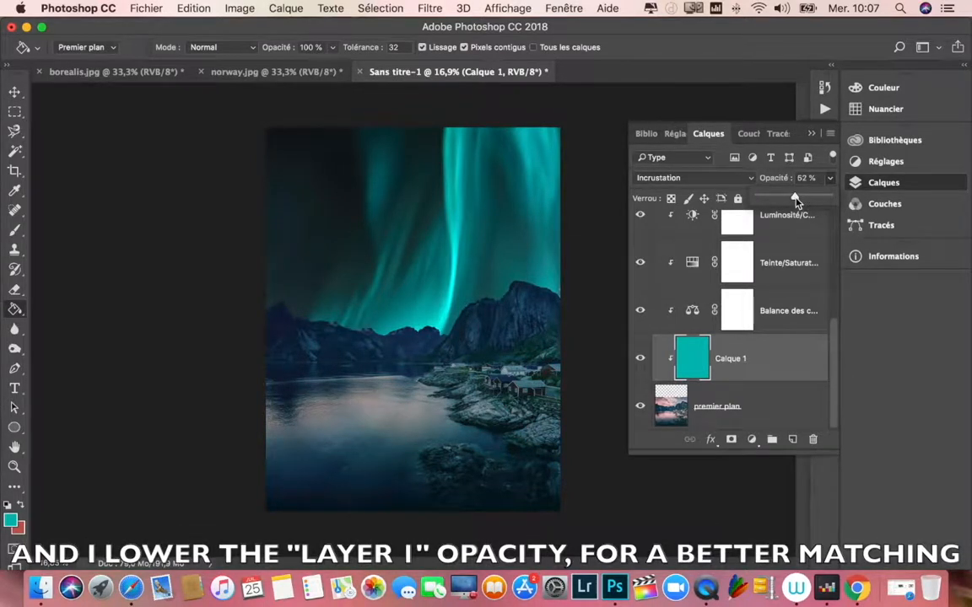
{"action": "left_click_drag", "start_coordinate": [795, 200], "coordinate": [793, 201]}
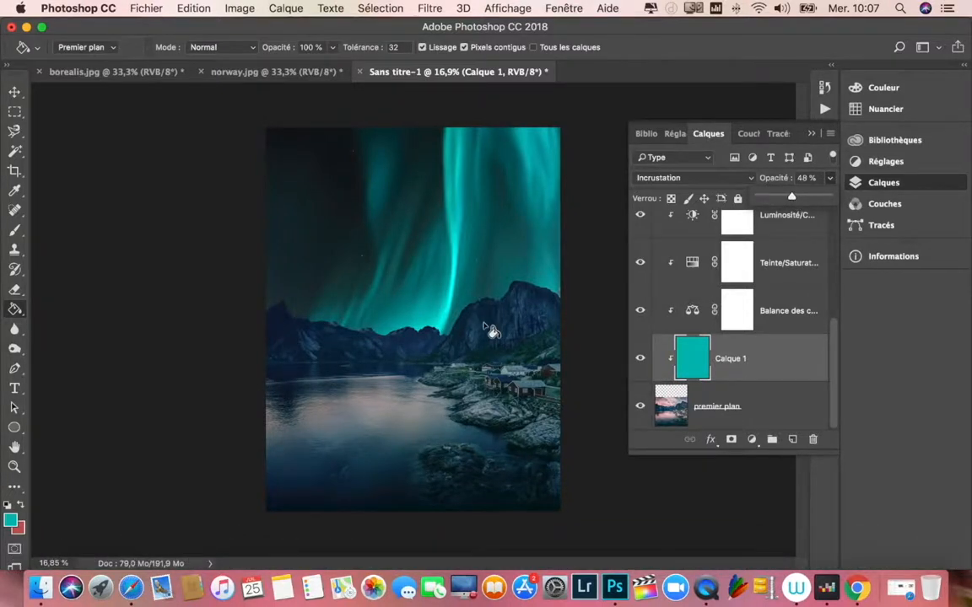
Step: Examine the mountain ridge edges up close for light fringes left by the cutout
{"action": "scroll", "coordinate": [492, 324], "scroll_direction": "up", "scroll_amount": 3}
{"action": "scroll", "coordinate": [435, 278], "scroll_direction": "up", "scroll_amount": 4}
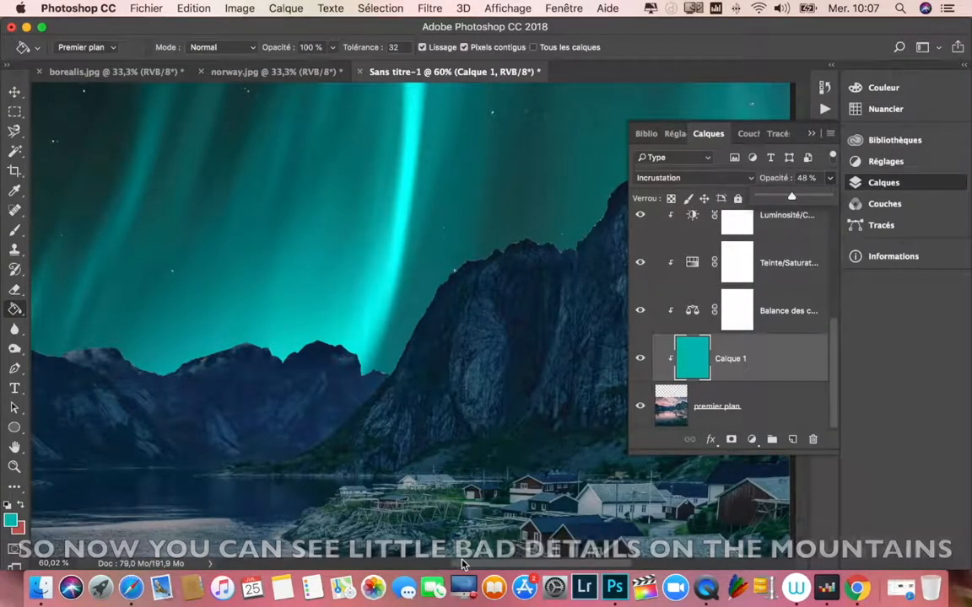
{"action": "scroll", "coordinate": [369, 502], "scroll_direction": "left", "scroll_amount": 6}
{"action": "scroll", "coordinate": [411, 564], "scroll_direction": "left", "scroll_amount": 5}
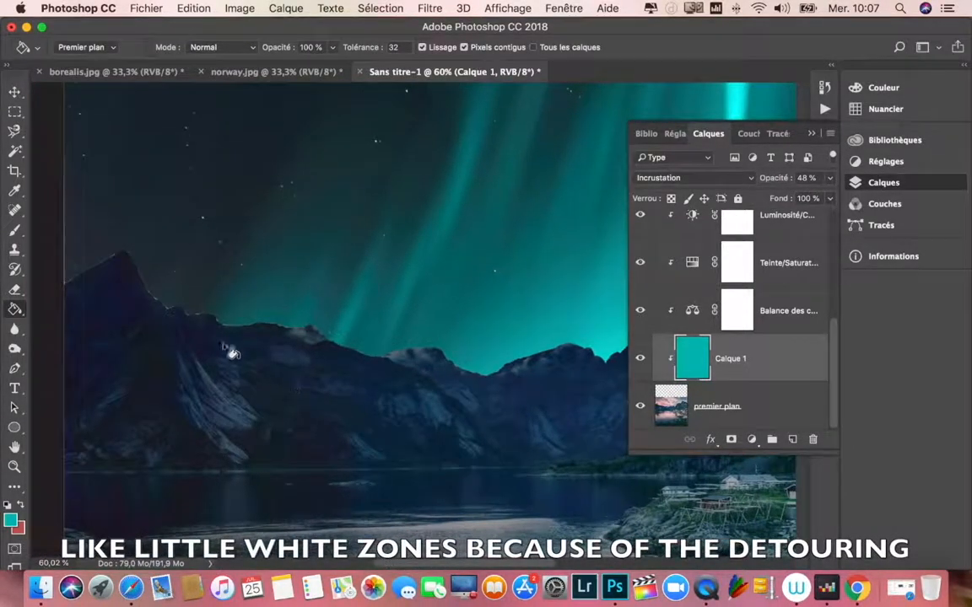
{"action": "scroll", "coordinate": [408, 505], "scroll_direction": "right", "scroll_amount": 5}
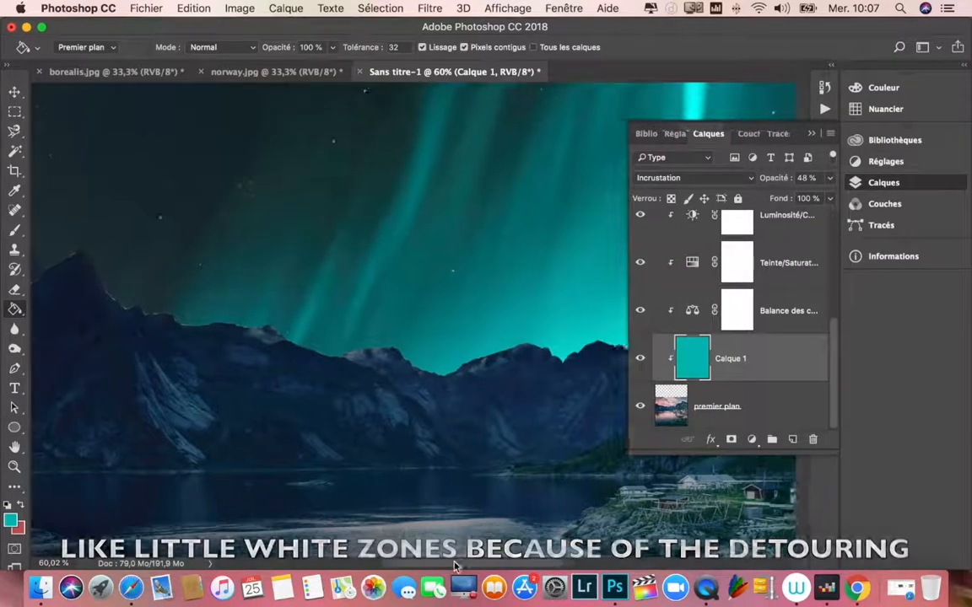
{"action": "scroll", "coordinate": [503, 391], "scroll_direction": "down", "scroll_amount": 8}
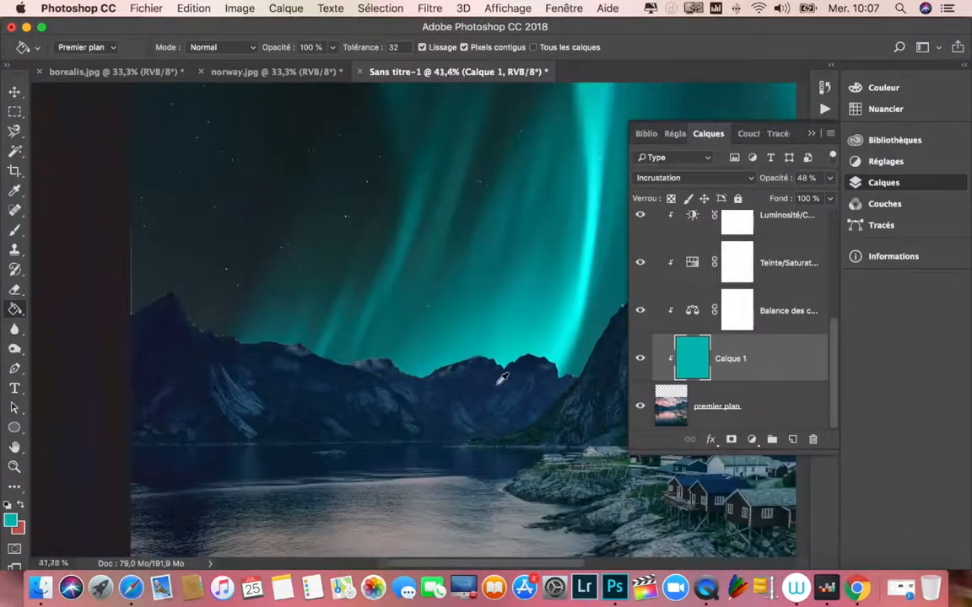
{"action": "scroll", "coordinate": [501, 379], "scroll_direction": "down", "scroll_amount": 3}
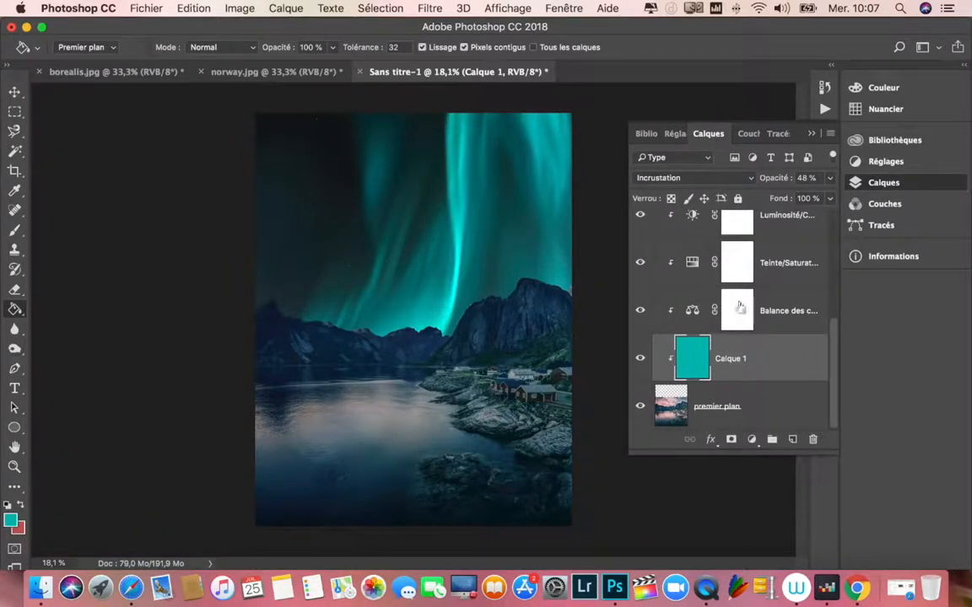
Step: Lower the opacity of Calque 1 to about 35%
{"action": "left_click", "coordinate": [830, 178]}
{"action": "left_click_drag", "start_coordinate": [793, 202], "coordinate": [784, 203]}
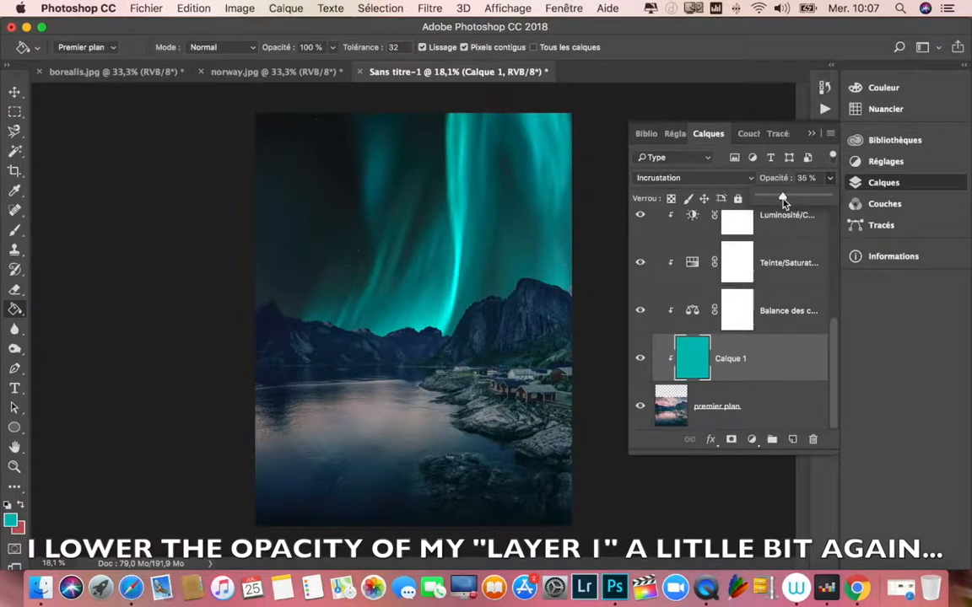
Step: Duplicate the borealis layer together with its mask
{"action": "left_click_drag", "start_coordinate": [835, 349], "coordinate": [839, 192]}
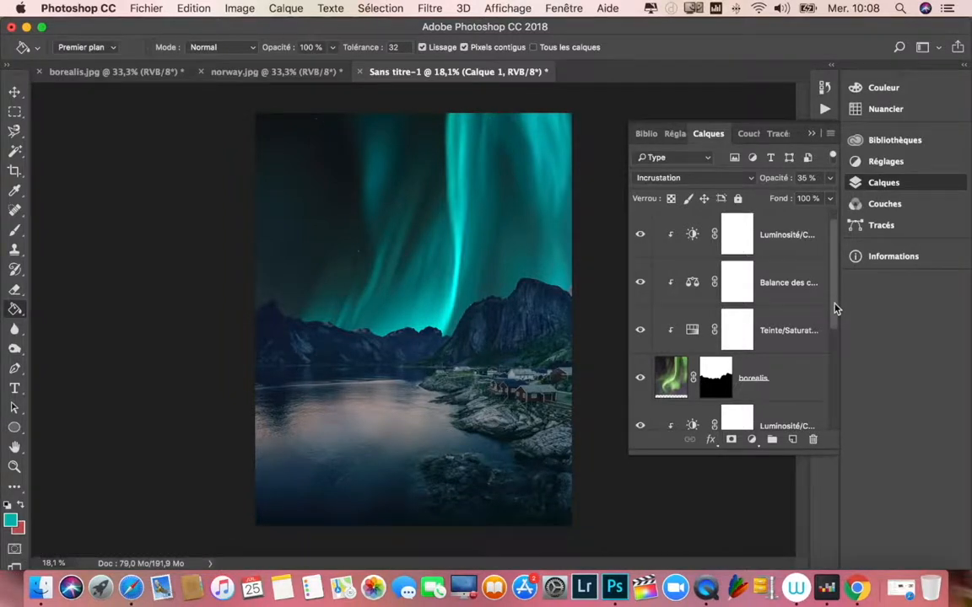
{"action": "left_click", "coordinate": [671, 377]}
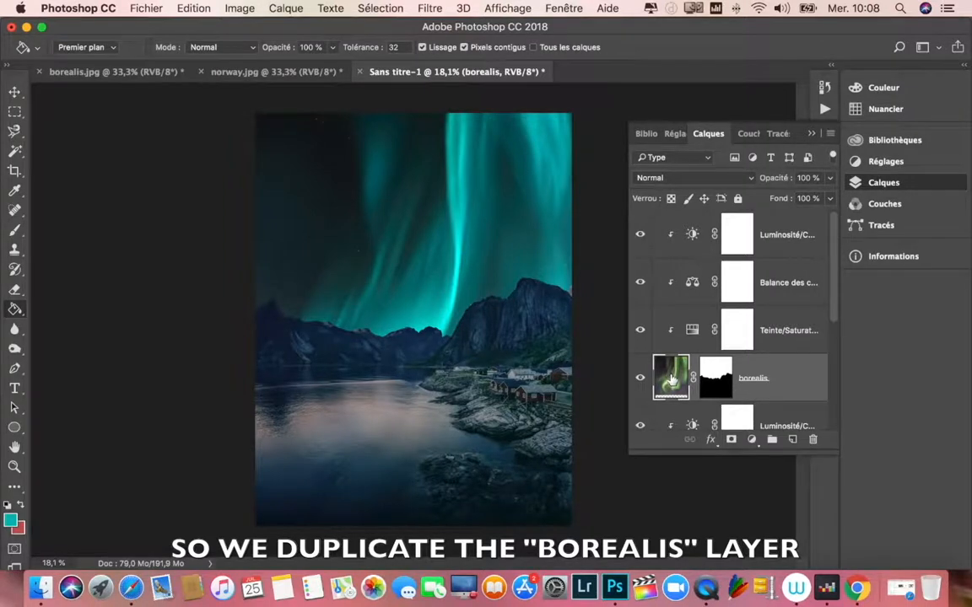
{"action": "left_click_drag", "start_coordinate": [672, 379], "coordinate": [790, 439]}
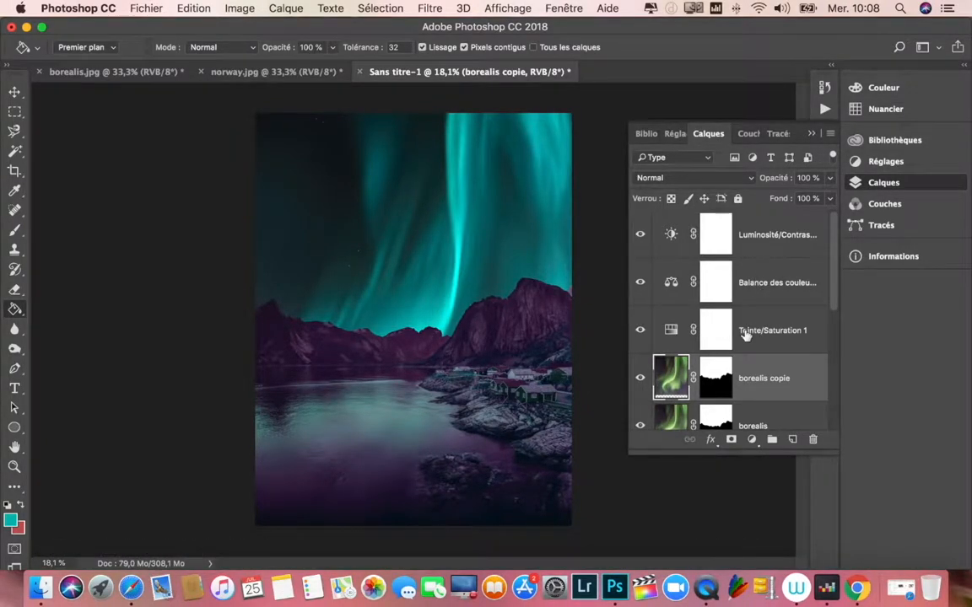
Step: Clip the Hue/Saturation, Color Balance and Brightness/Contrast layers above borealis copie to that layer
{"action": "left_click", "coordinate": [688, 346], "text": "alt"}
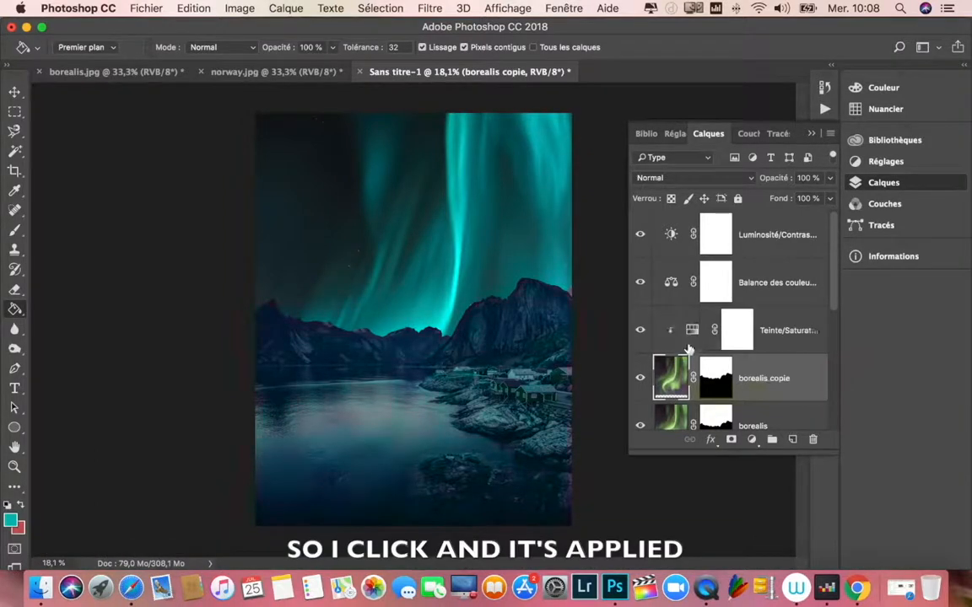
{"action": "left_click", "coordinate": [689, 298], "text": "alt"}
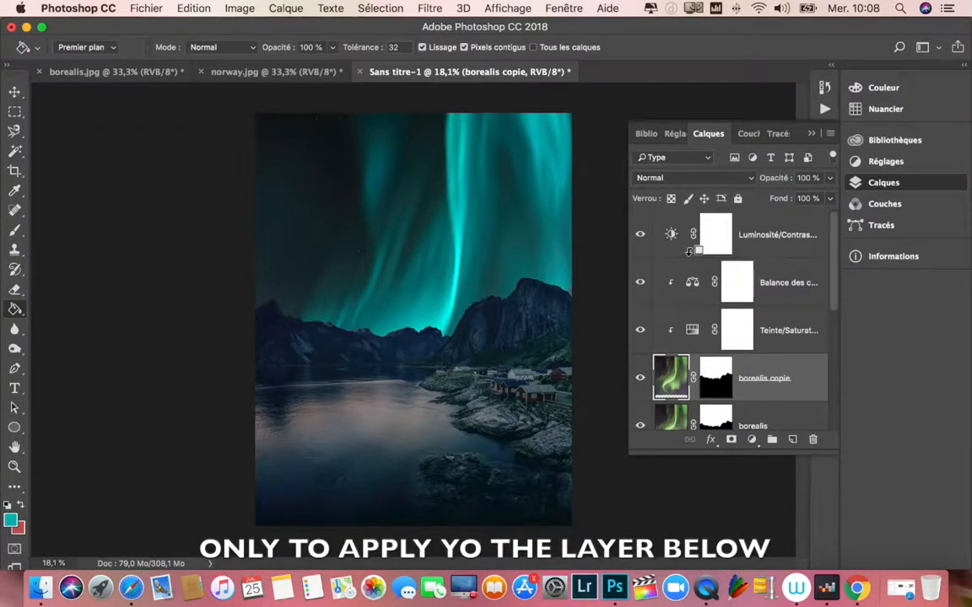
{"action": "left_click", "coordinate": [692, 250], "text": "alt"}
{"action": "scroll", "coordinate": [703, 340], "scroll_direction": "down", "scroll_amount": 3}
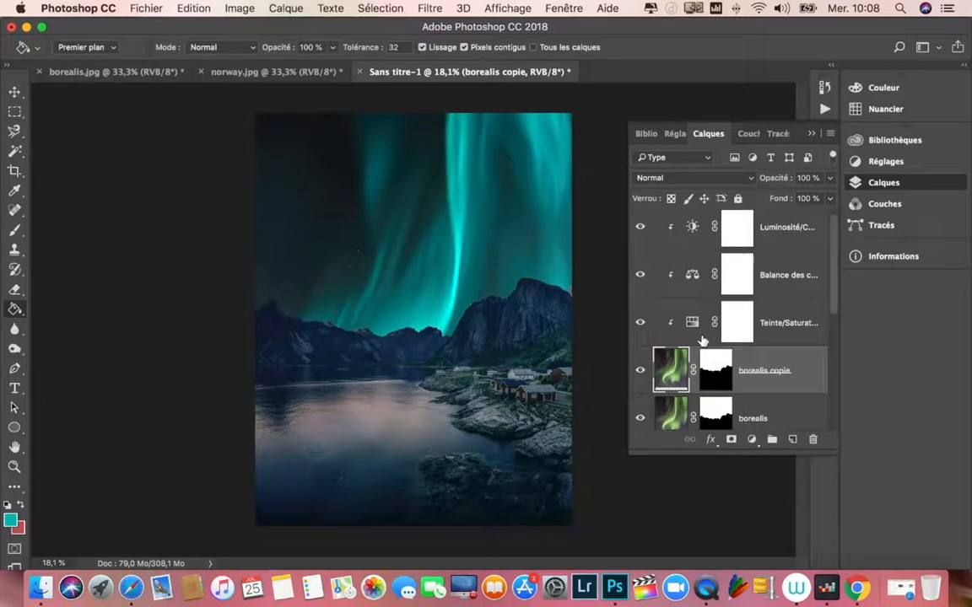
{"action": "scroll", "coordinate": [702, 340], "scroll_direction": "up", "scroll_amount": 3}
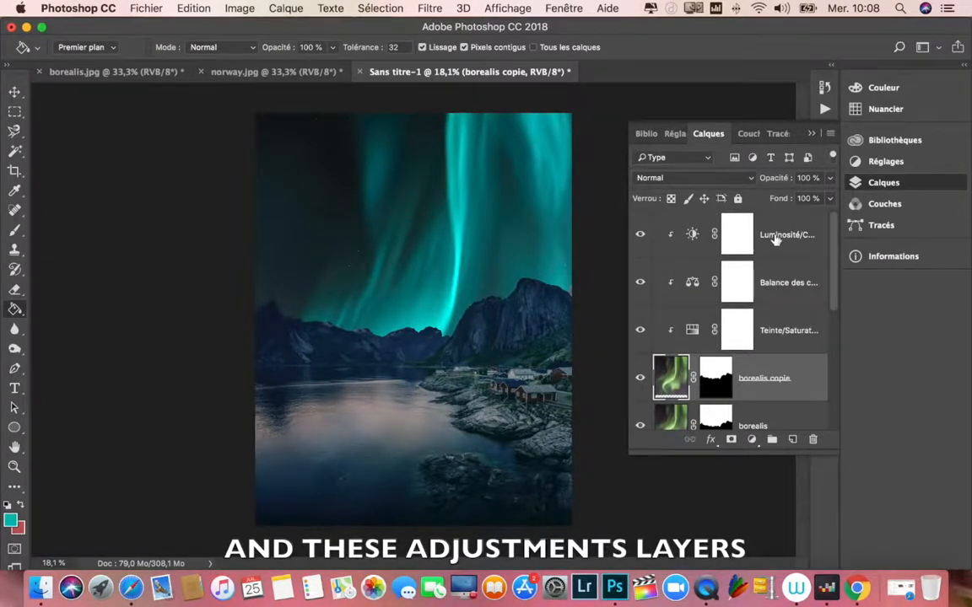
{"action": "scroll", "coordinate": [736, 369], "scroll_direction": "down", "scroll_amount": 2}
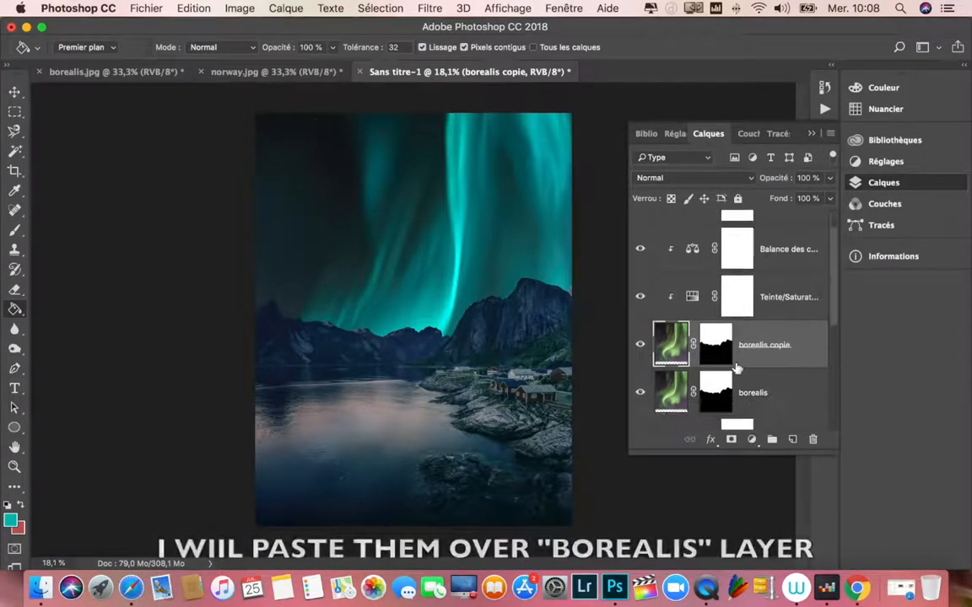
{"action": "left_click", "coordinate": [670, 386]}
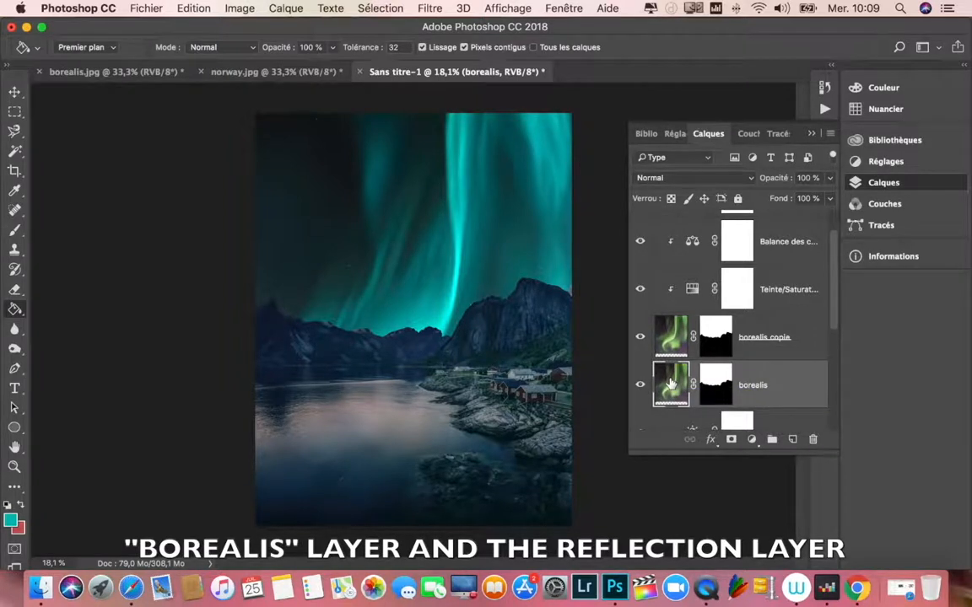
{"action": "left_click", "coordinate": [673, 340]}
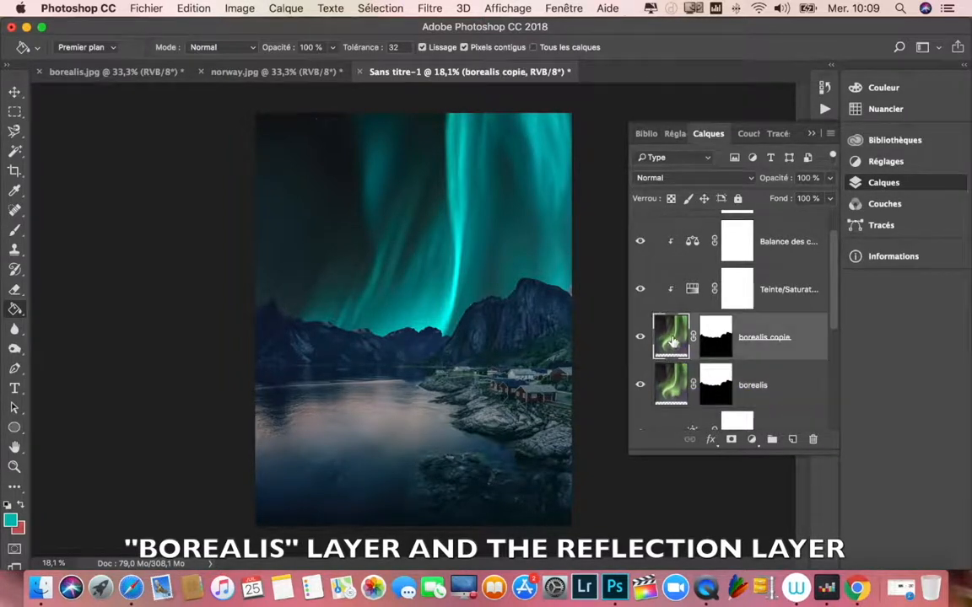
{"action": "left_click", "coordinate": [673, 386]}
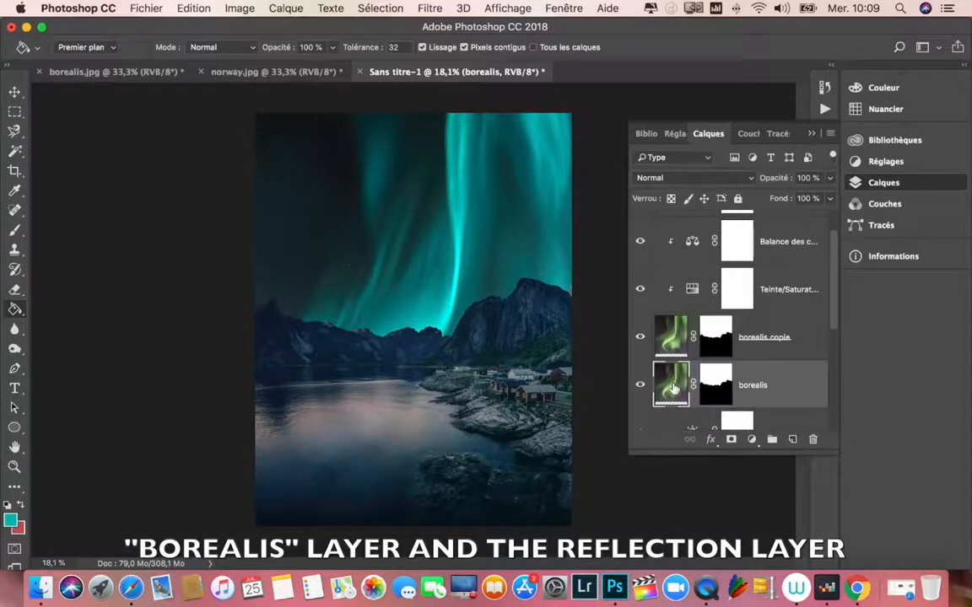
{"action": "left_click", "coordinate": [672, 339]}
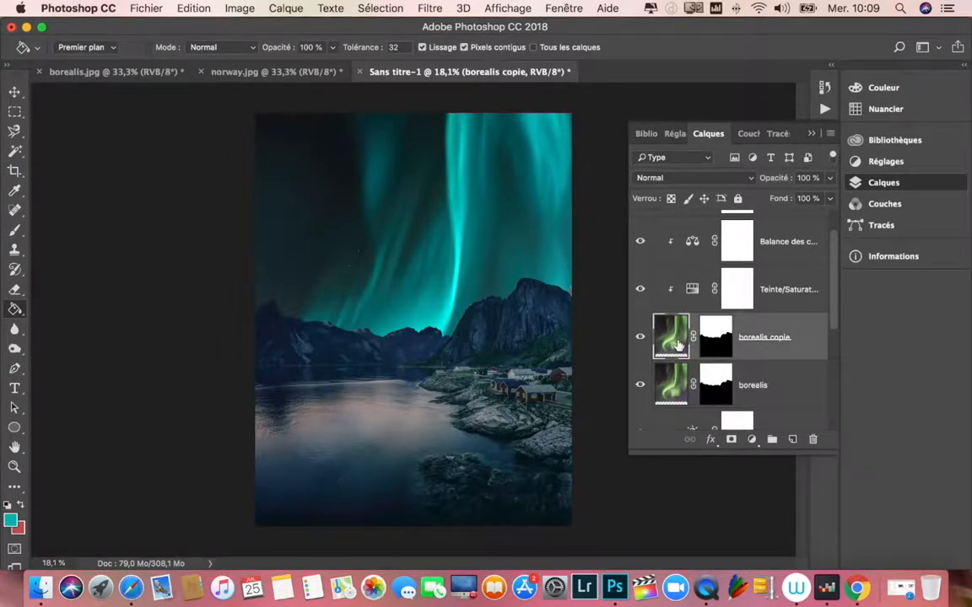
Step: Copy the Hue/Saturation, Color Balance and Brightness/Contrast layers from above borealis copie to directly above the borealis layer
{"action": "left_click", "coordinate": [691, 291]}
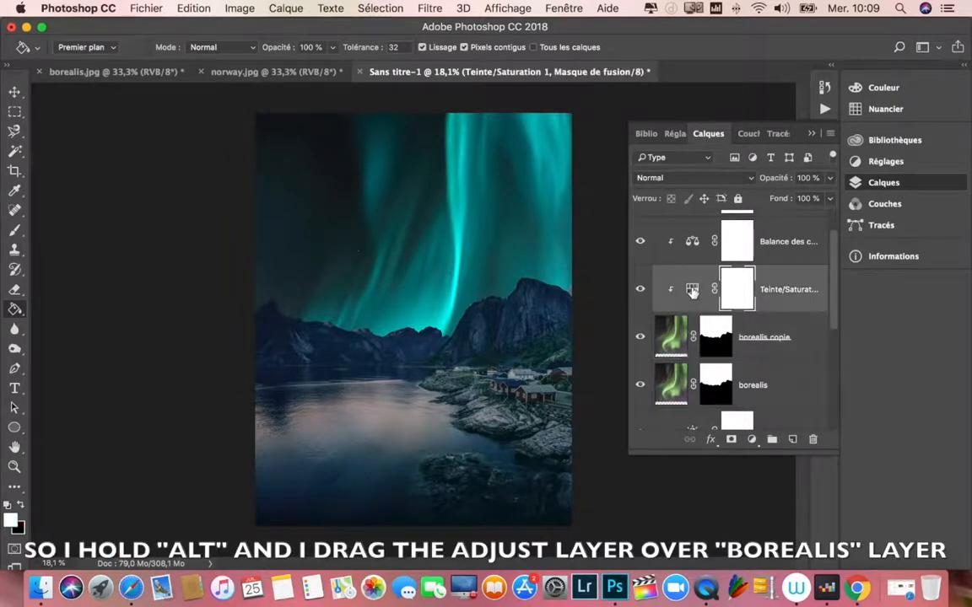
{"action": "left_click", "coordinate": [692, 291]}
{"action": "left_click_drag", "start_coordinate": [692, 291], "coordinate": [692, 361]}
{"action": "left_click_drag", "start_coordinate": [691, 241], "coordinate": [688, 385]}
{"action": "scroll", "coordinate": [632, 287], "scroll_direction": "up", "scroll_amount": 2}
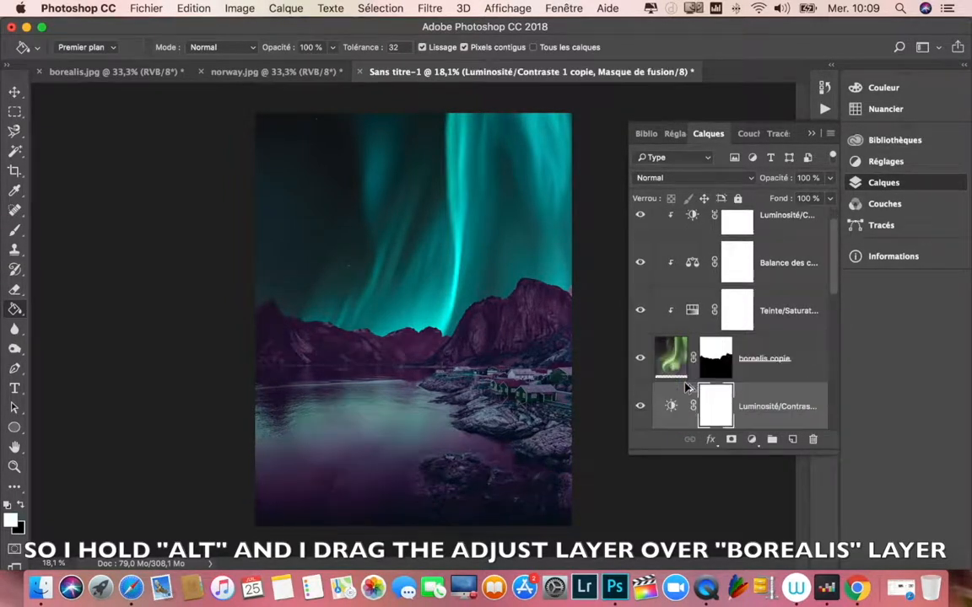
Step: Clip the copied Hue/Saturation, Color Balance and Brightness/Contrast layers to the original borealis layer
{"action": "scroll", "coordinate": [692, 372], "scroll_direction": "down", "scroll_amount": 5}
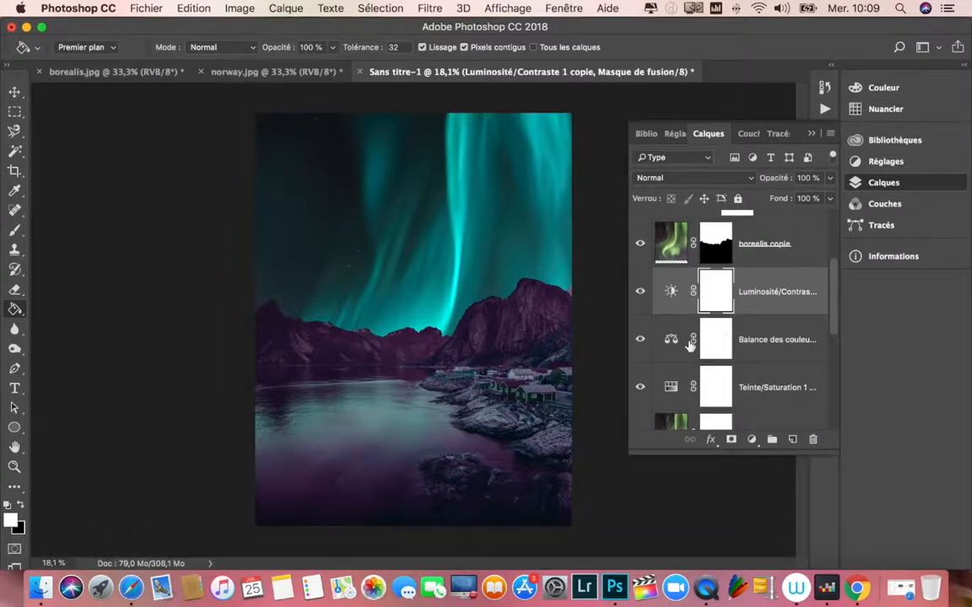
{"action": "scroll", "coordinate": [685, 308], "scroll_direction": "up", "scroll_amount": 4}
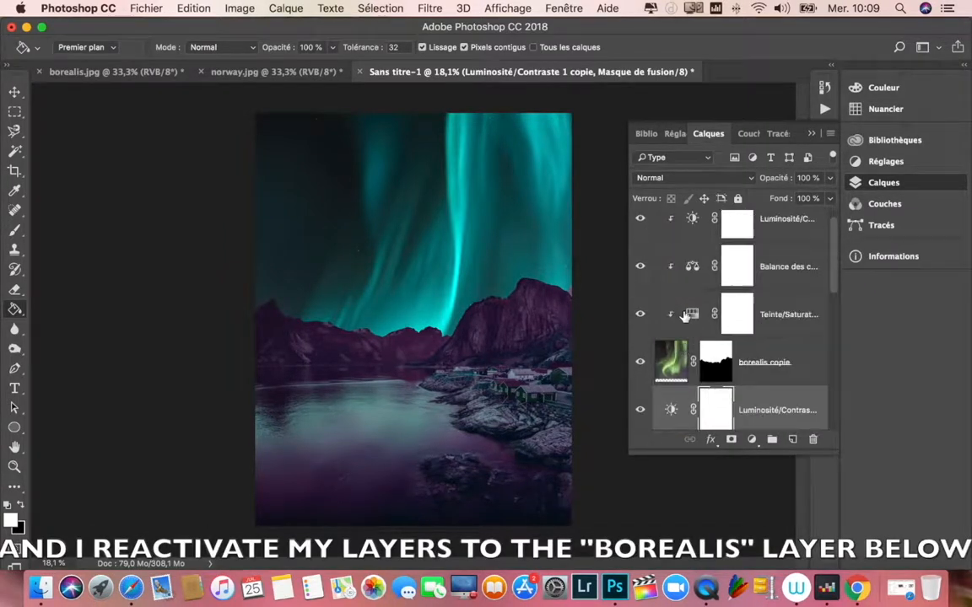
{"action": "scroll", "coordinate": [675, 371], "scroll_direction": "down", "scroll_amount": 4}
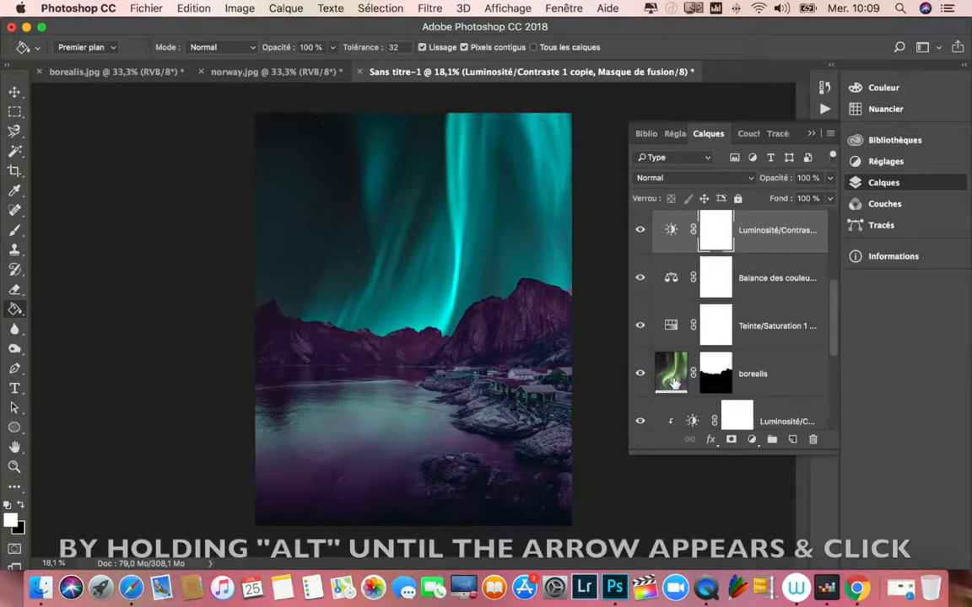
{"action": "left_click", "coordinate": [675, 382]}
{"action": "scroll", "coordinate": [682, 371], "scroll_direction": "up", "scroll_amount": 1}
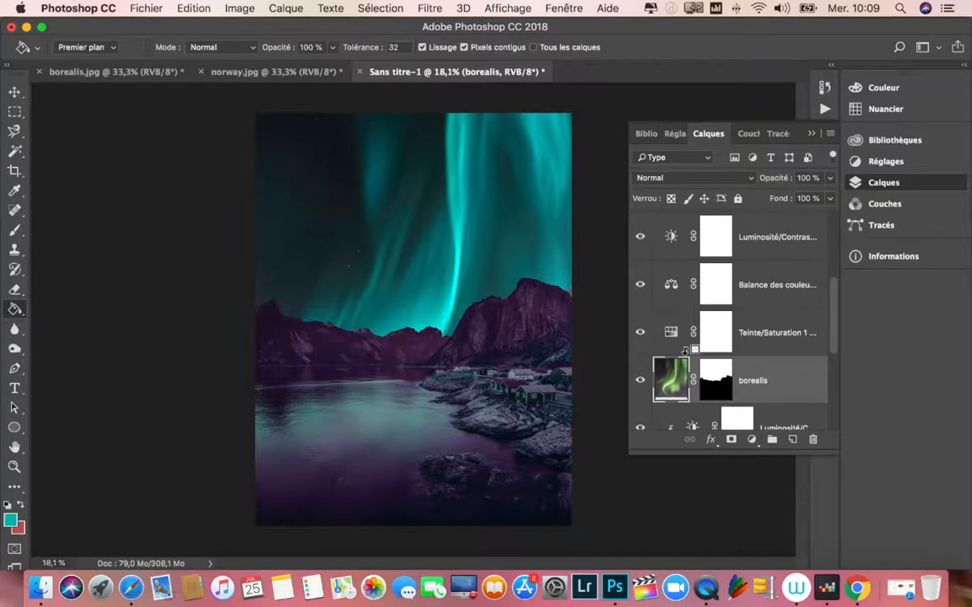
{"action": "left_click", "coordinate": [688, 357], "text": "alt"}
{"action": "left_click", "coordinate": [690, 305], "text": "alt"}
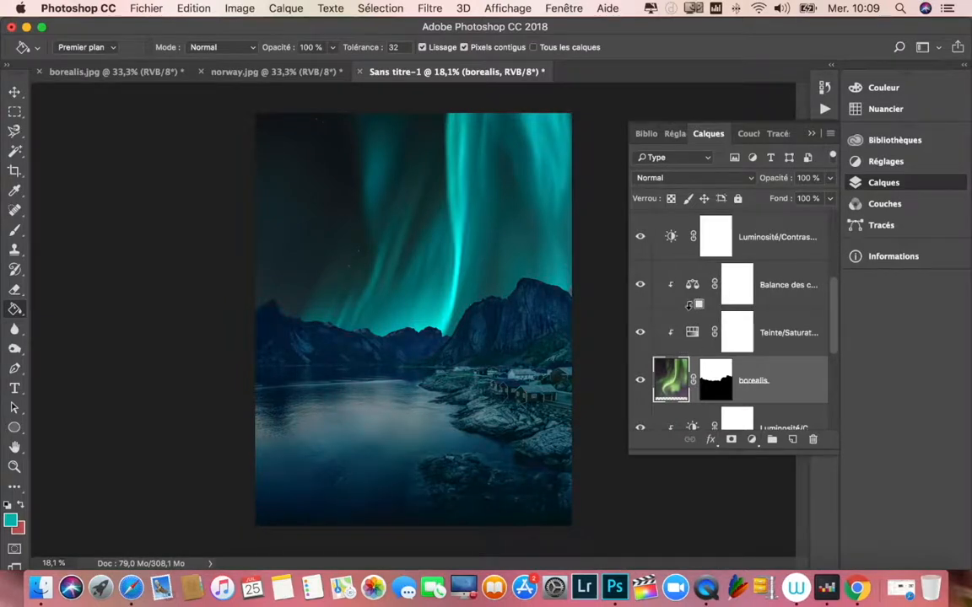
{"action": "left_click", "coordinate": [685, 258], "text": "alt"}
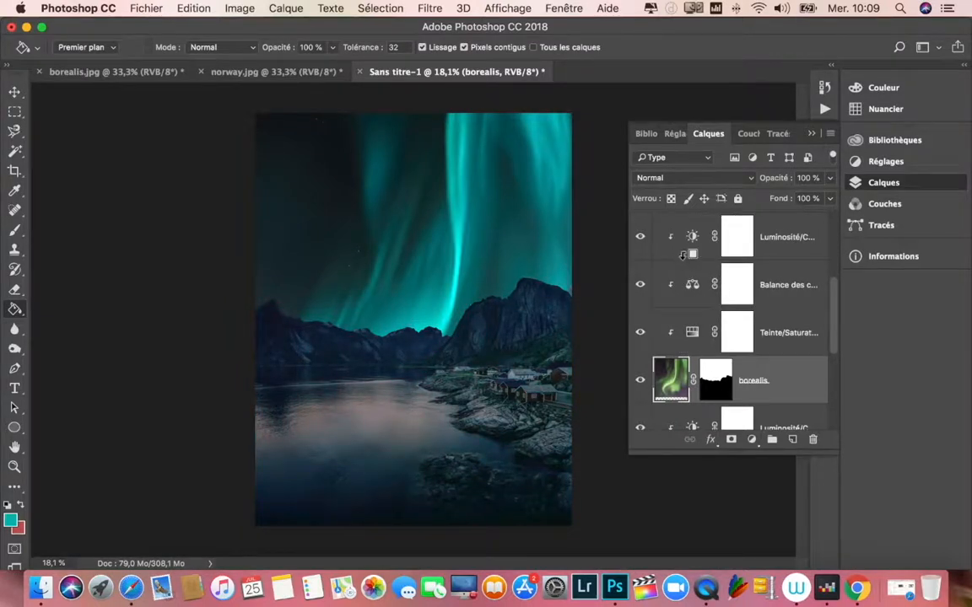
Step: Rename the borealis copie layer as "borealis reflet"
{"action": "scroll", "coordinate": [699, 362], "scroll_direction": "up", "scroll_amount": 5}
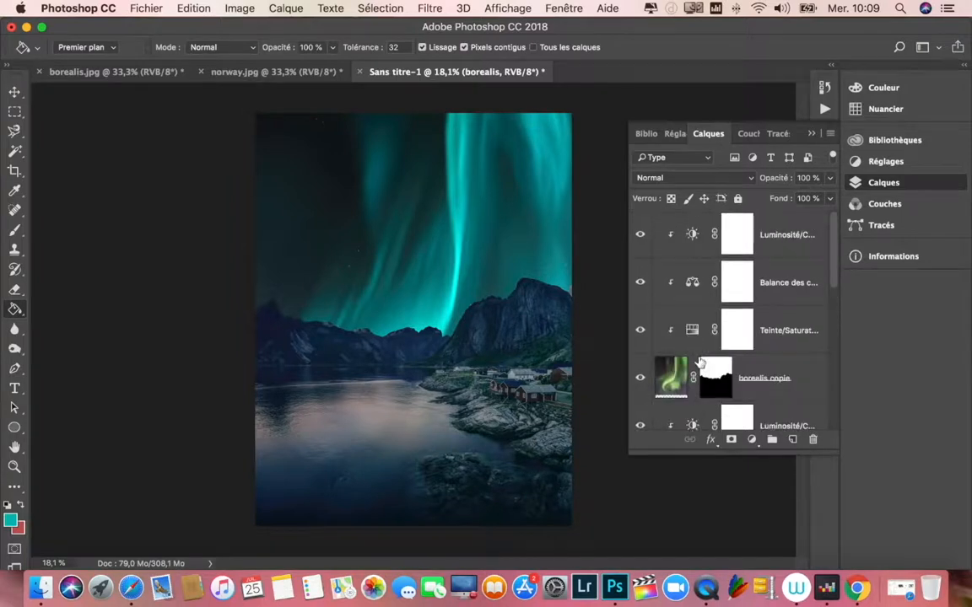
{"action": "left_click", "coordinate": [697, 366]}
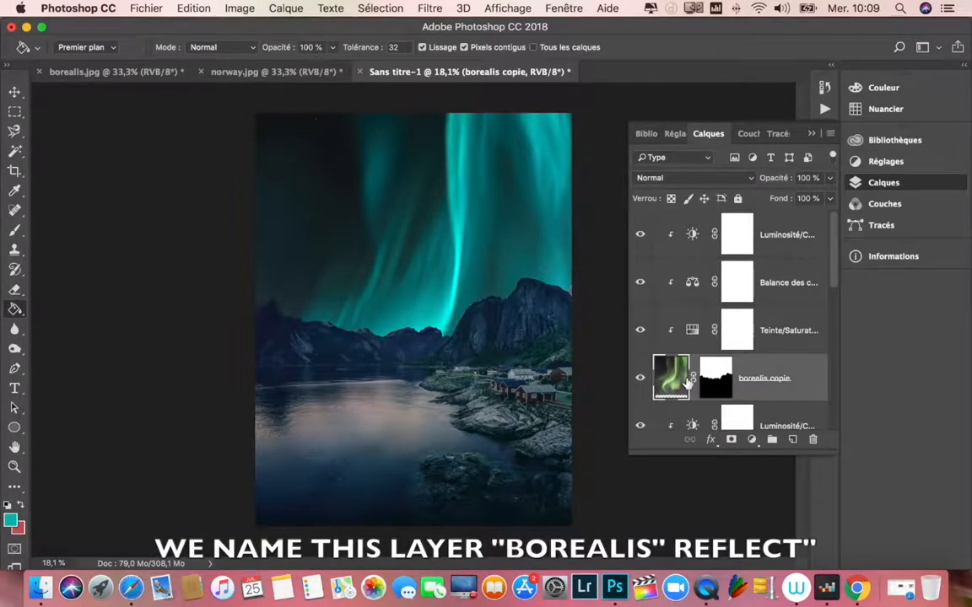
{"action": "double_click", "coordinate": [764, 379]}
{"action": "left_click", "coordinate": [791, 379]}
{"action": "left_click", "coordinate": [795, 383]}
{"action": "double_click", "coordinate": [783, 379]}
{"action": "left_click", "coordinate": [790, 379]}
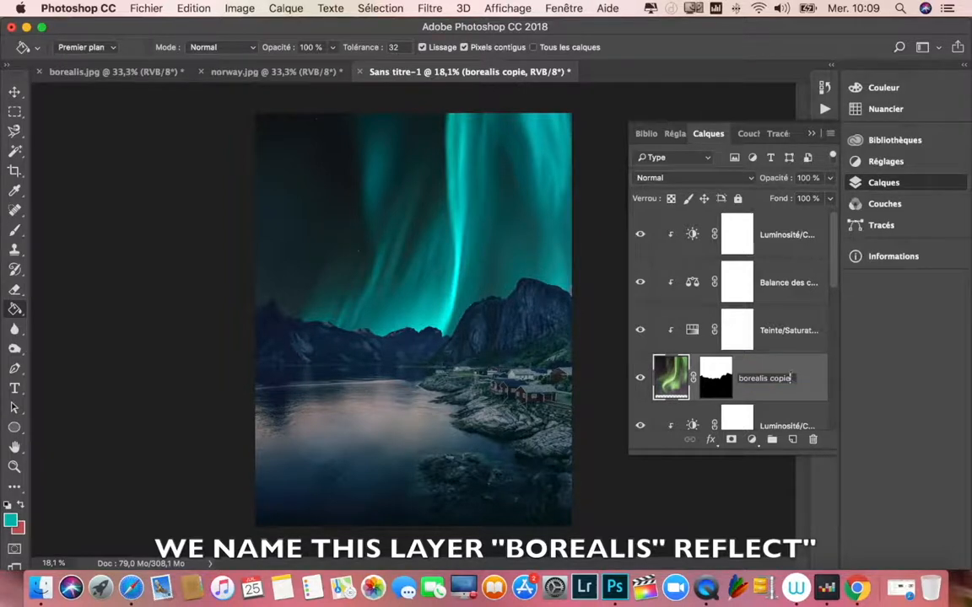
{"action": "type", "text": "refle"}
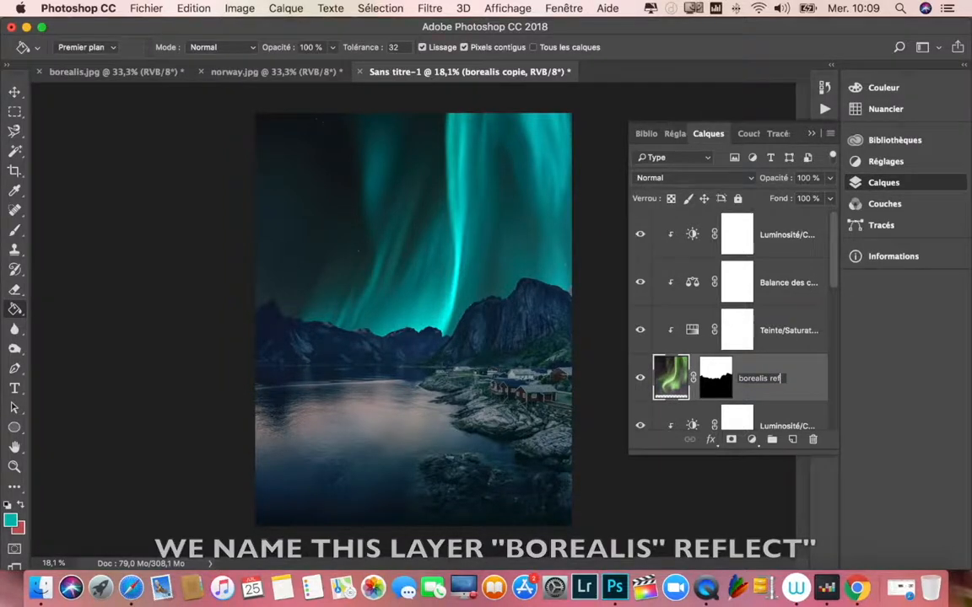
{"action": "key", "text": "Return"}
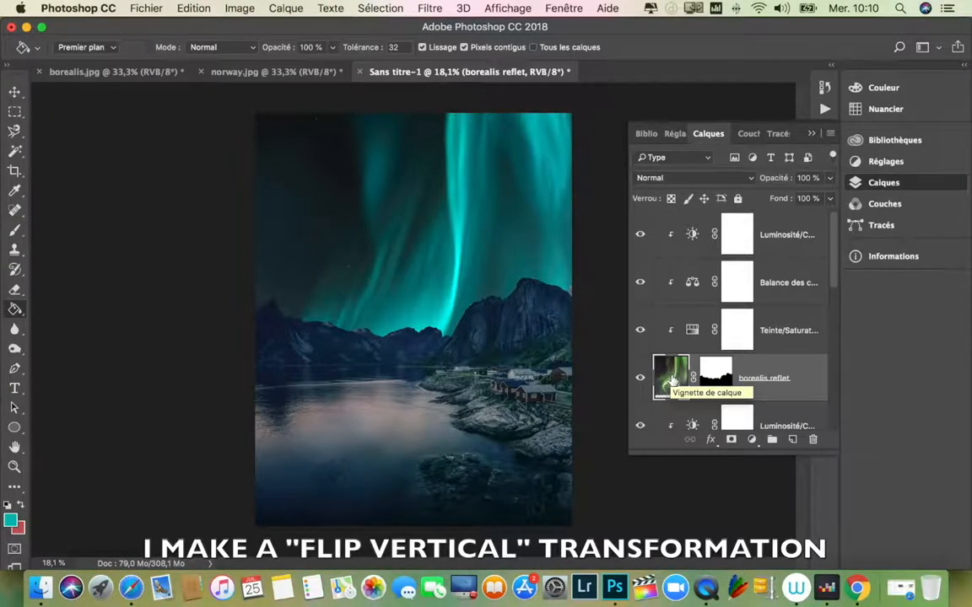
Step: Flip the borealis reflet layer vertically and move it down over the water, to about Y 4811 px
{"action": "left_click", "coordinate": [673, 381]}
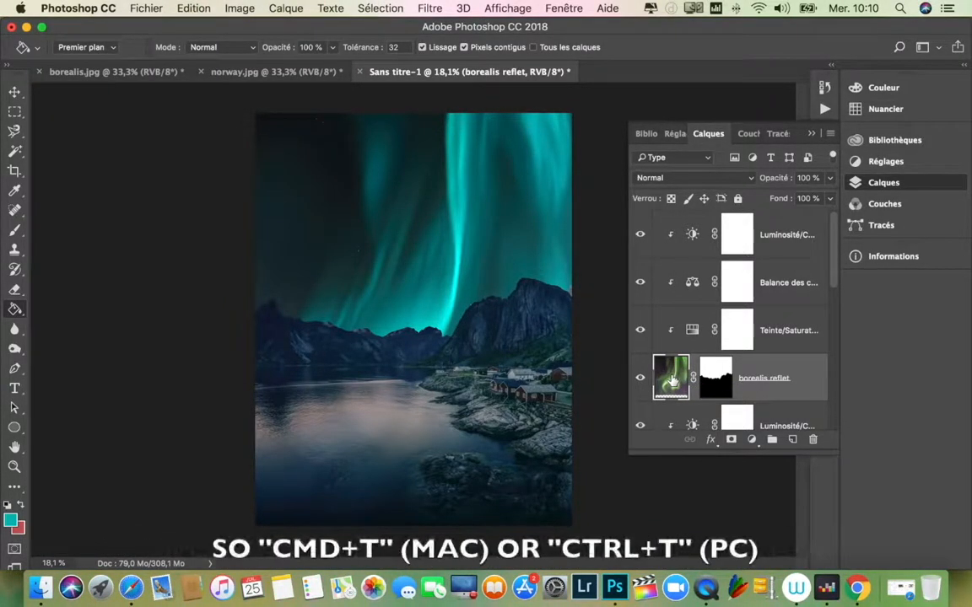
{"action": "key", "text": "super+t"}
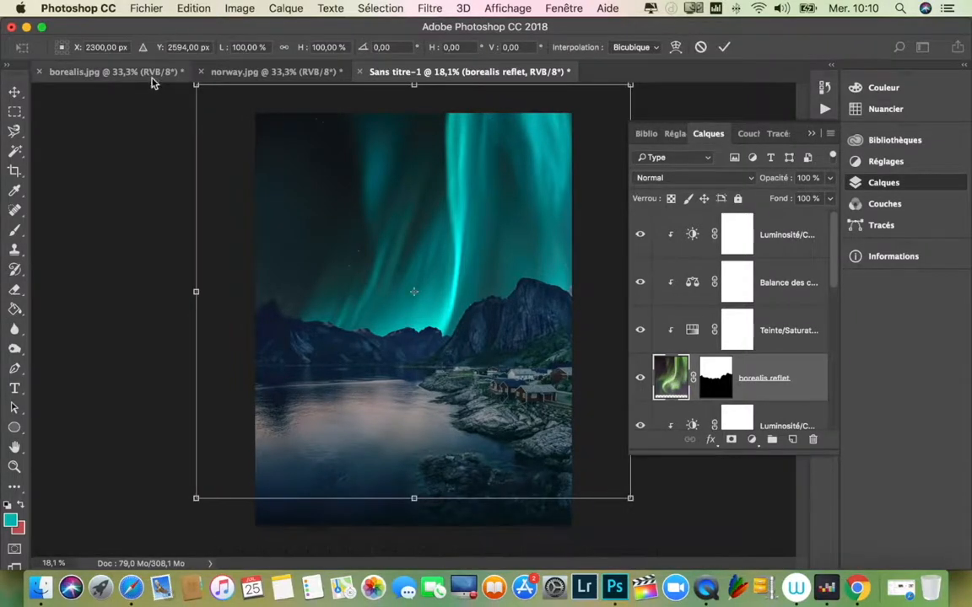
{"action": "right_click", "coordinate": [453, 225]}
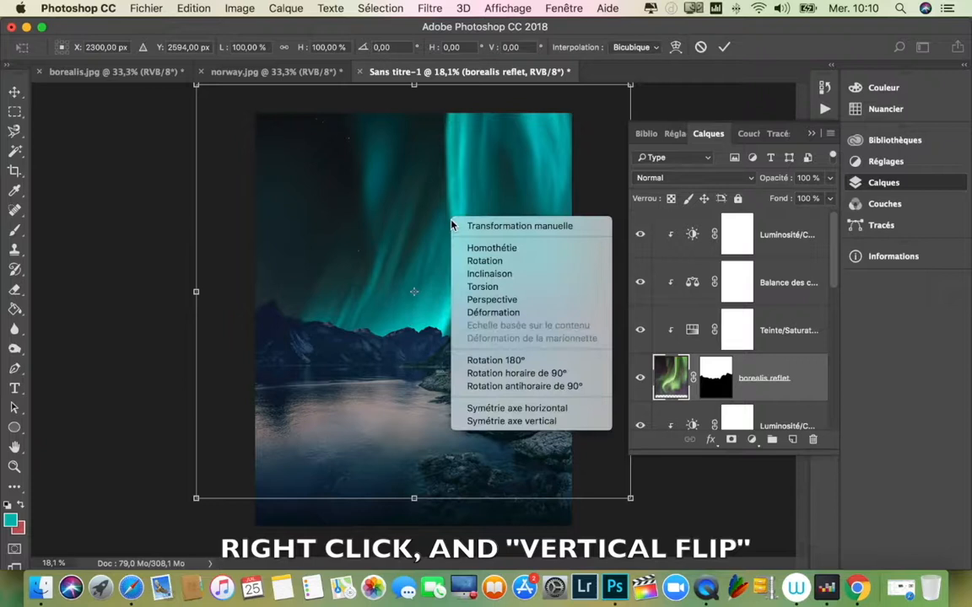
{"action": "left_click", "coordinate": [537, 422]}
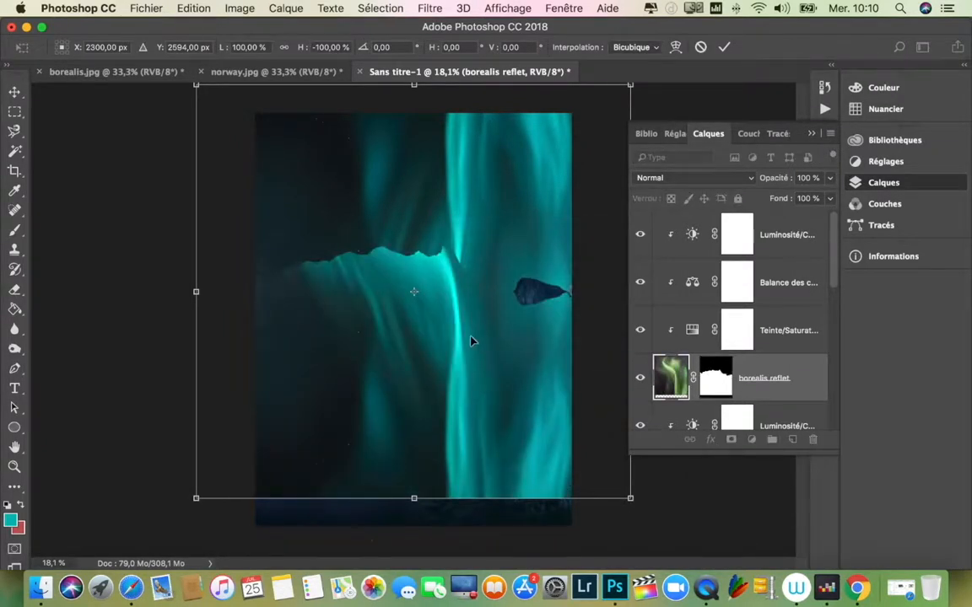
{"action": "left_click_drag", "start_coordinate": [469, 361], "coordinate": [436, 481]}
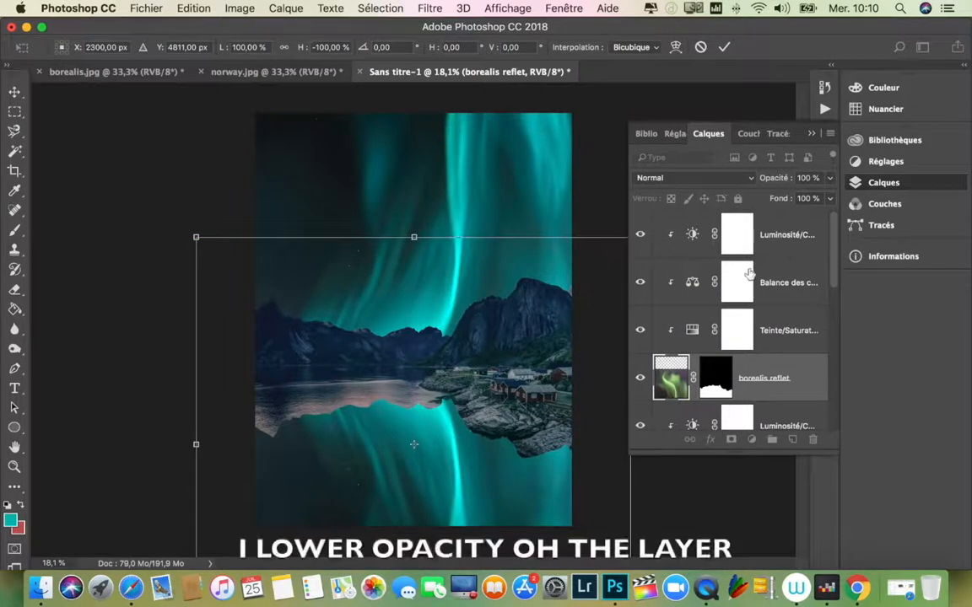
Step: Lower the borealis reflet layer's opacity to 42% and apply the transformation
{"action": "left_click", "coordinate": [830, 178]}
{"action": "left_click_drag", "start_coordinate": [829, 199], "coordinate": [797, 199]}
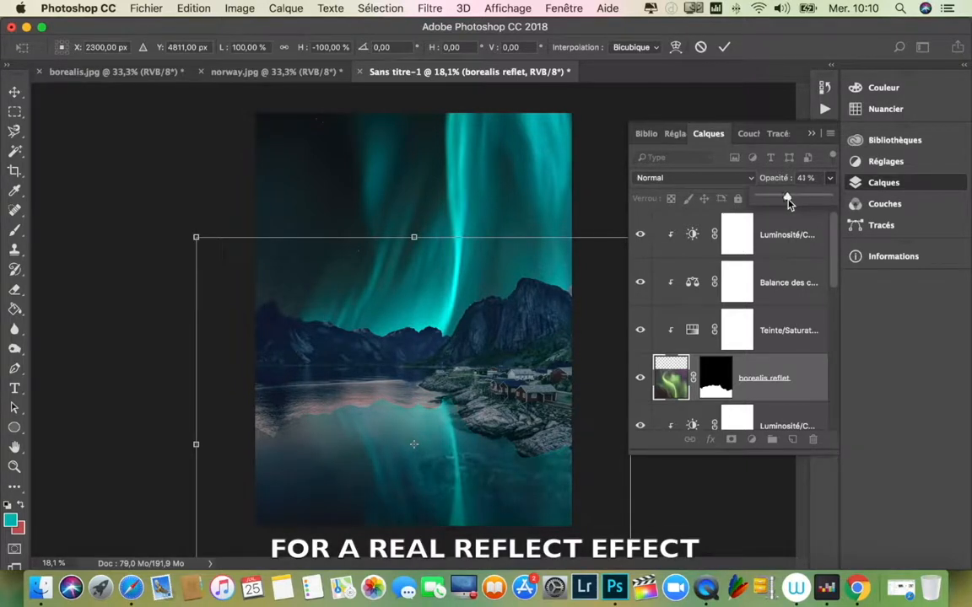
{"action": "left_click_drag", "start_coordinate": [789, 203], "coordinate": [789, 201]}
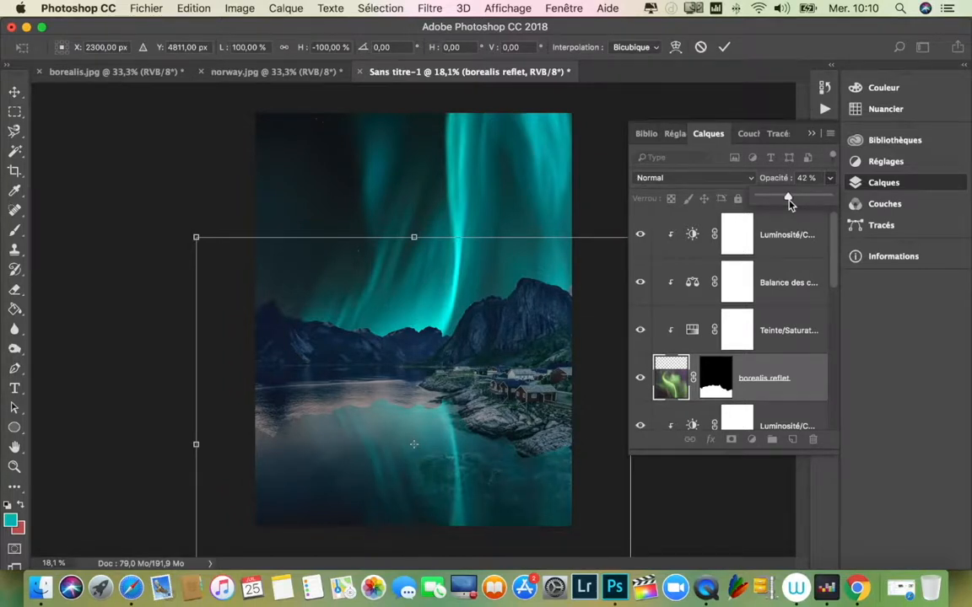
{"action": "key", "text": "Return"}
{"action": "key", "text": "Return"}
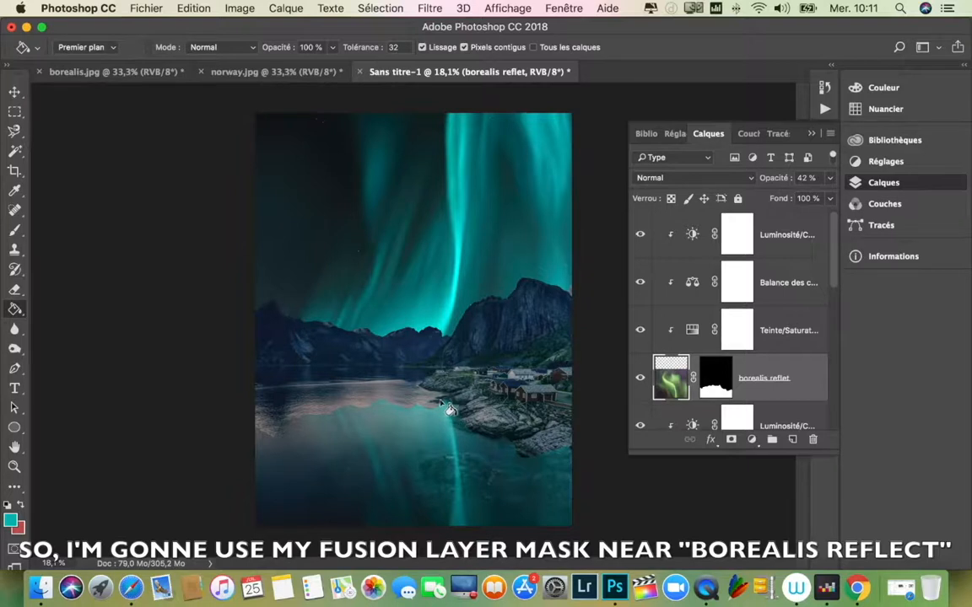
Step: Target the borealis reflet layer mask and set the brush to 25% opacity, 22% flow, 26% hardness and 699 px size
{"action": "left_click", "coordinate": [713, 383]}
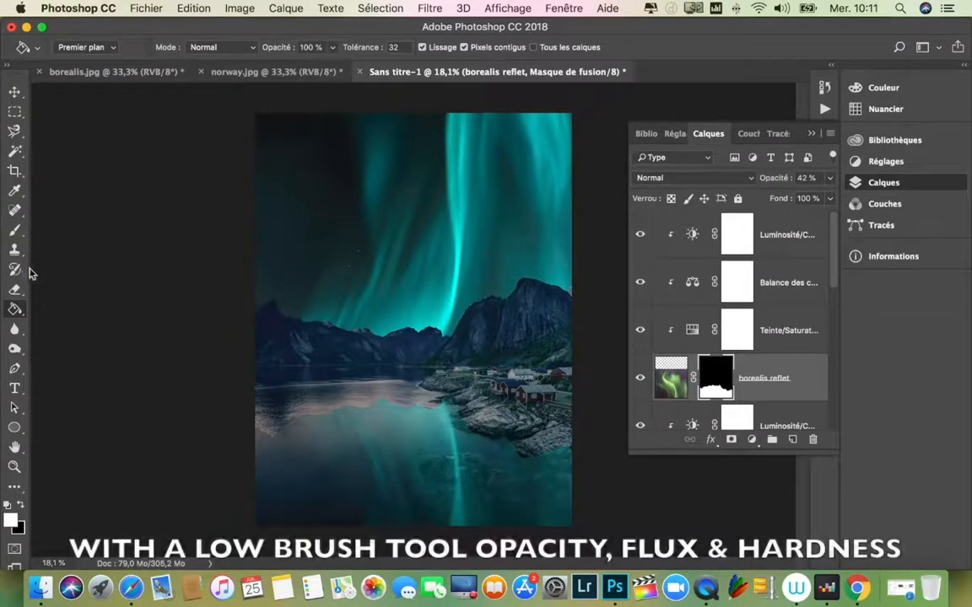
{"action": "left_click", "coordinate": [14, 229]}
{"action": "left_click_drag", "start_coordinate": [323, 51], "coordinate": [289, 70]}
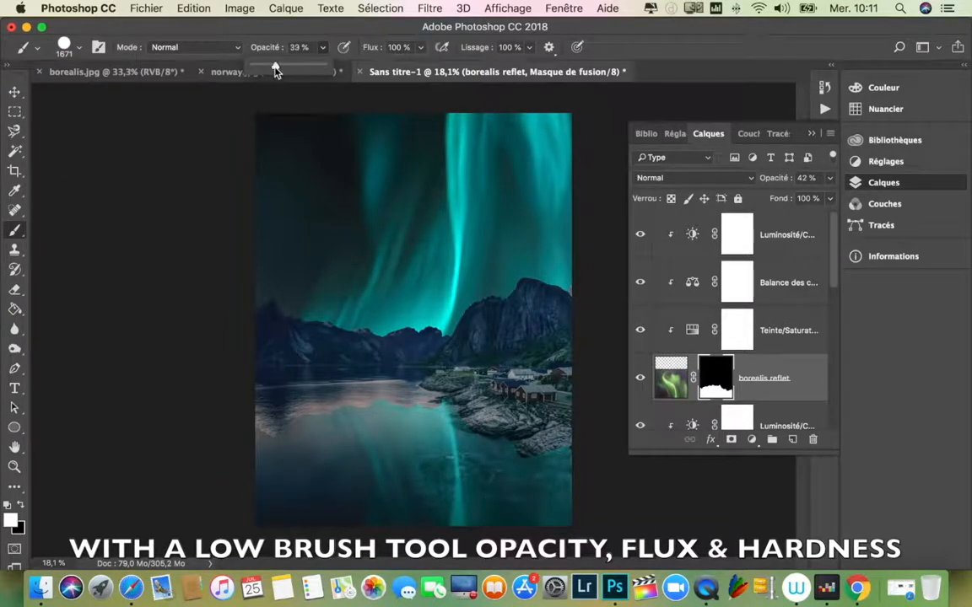
{"action": "left_click_drag", "start_coordinate": [420, 53], "coordinate": [366, 73]}
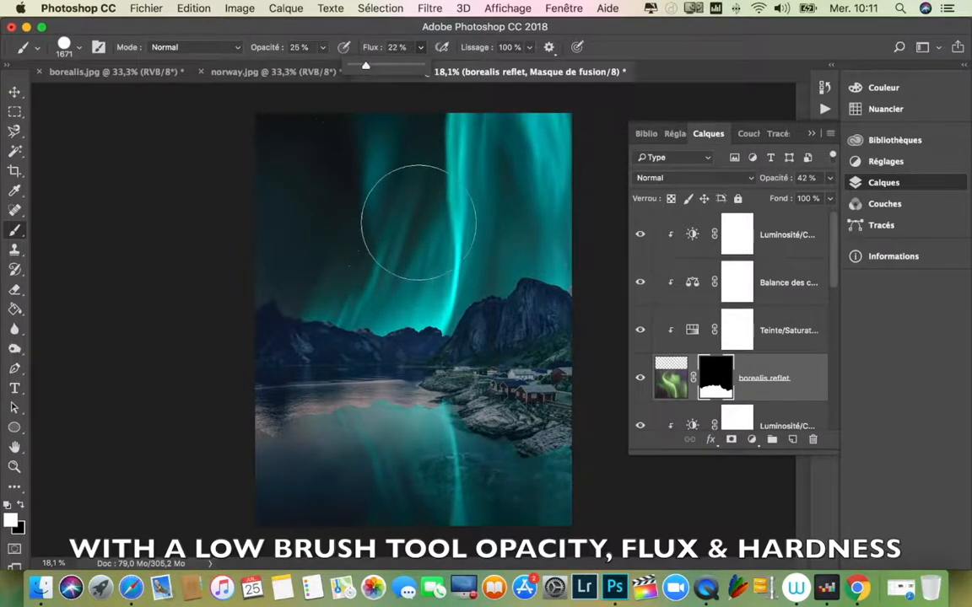
{"action": "right_click", "coordinate": [424, 223]}
{"action": "left_click_drag", "start_coordinate": [601, 291], "coordinate": [548, 299]}
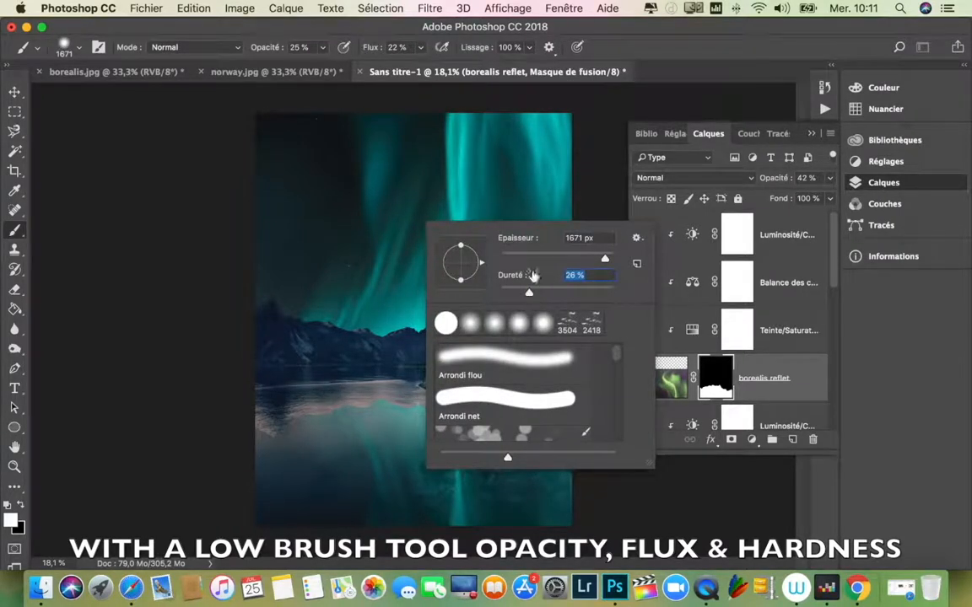
{"action": "left_click", "coordinate": [122, 228]}
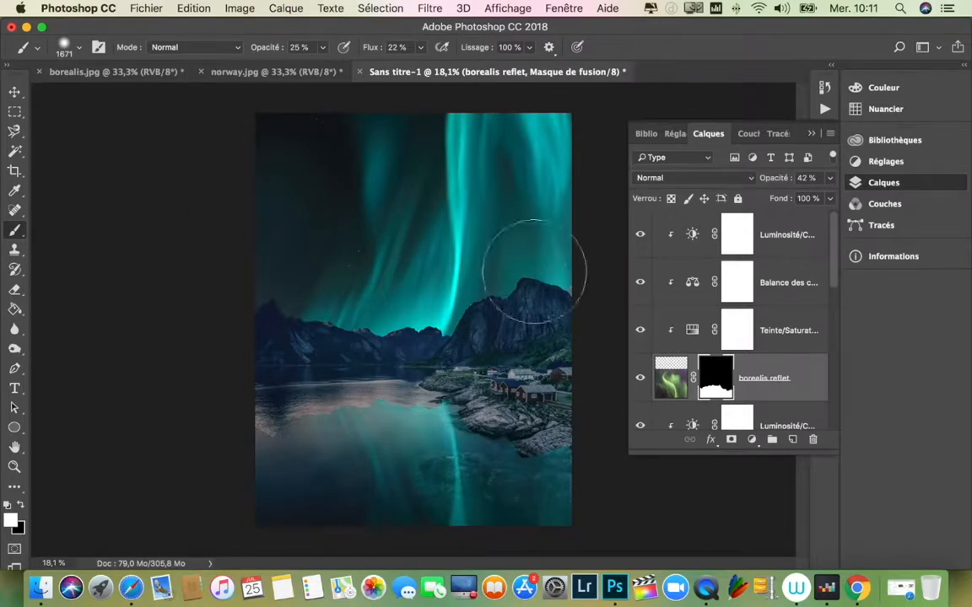
{"action": "left_click_drag", "start_coordinate": [469, 274], "coordinate": [400, 270]}
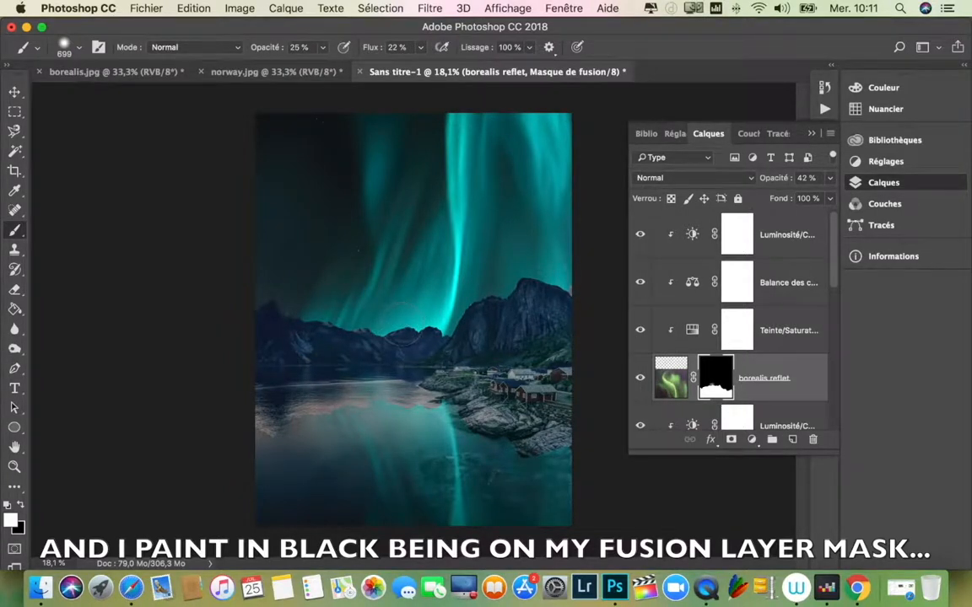
{"action": "key", "text": "alt+super+z"}
{"action": "key", "text": "alt+super+z"}
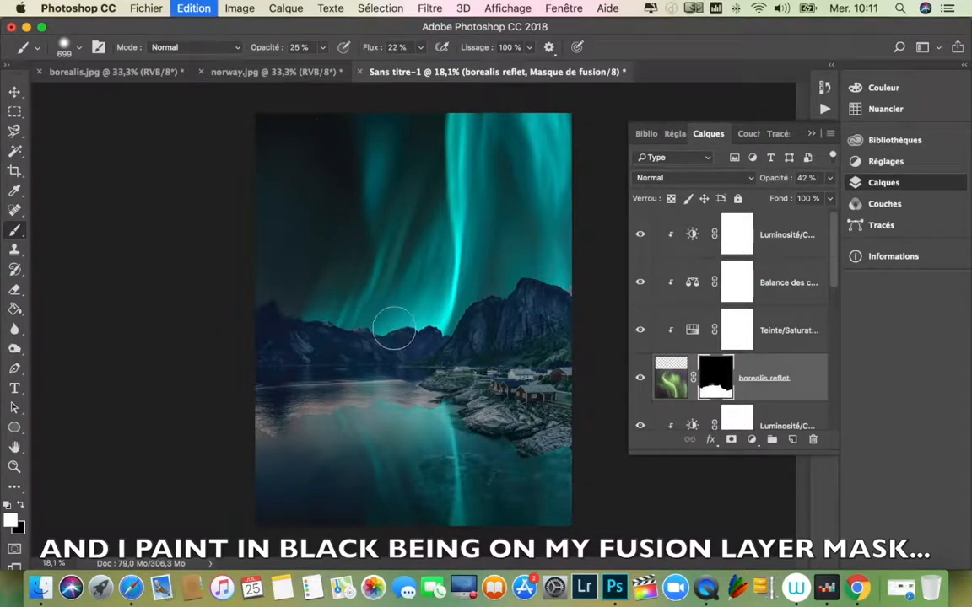
{"action": "key", "text": "alt+super+z"}
{"action": "key", "text": "alt+super+z"}
{"action": "key", "text": "alt+super+z"}
{"action": "key", "text": "alt+super+z"}
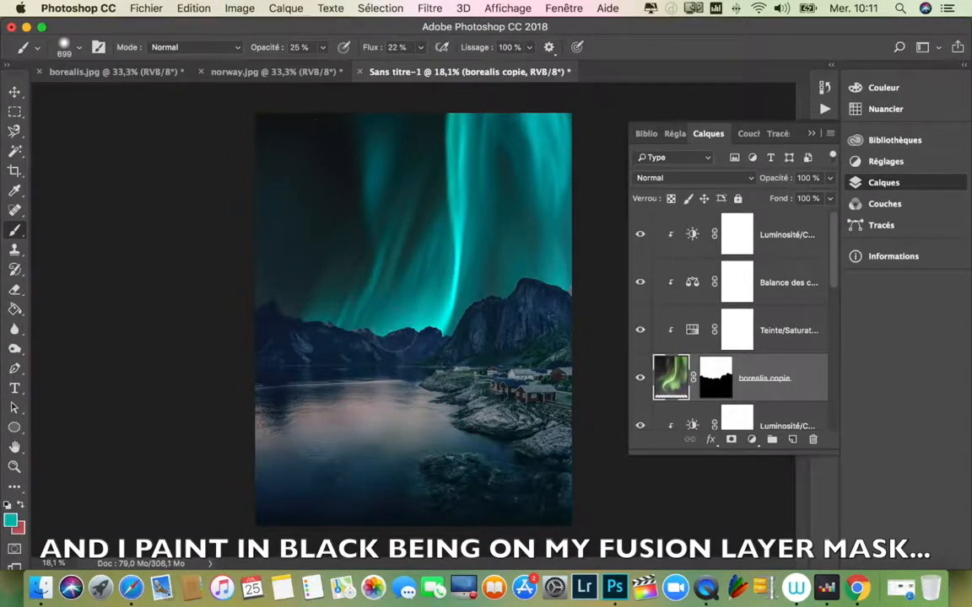
{"action": "key", "text": "shift+super+z"}
{"action": "key", "text": "shift+super+z"}
{"action": "key", "text": "shift+super+z"}
{"action": "key", "text": "shift+super+z"}
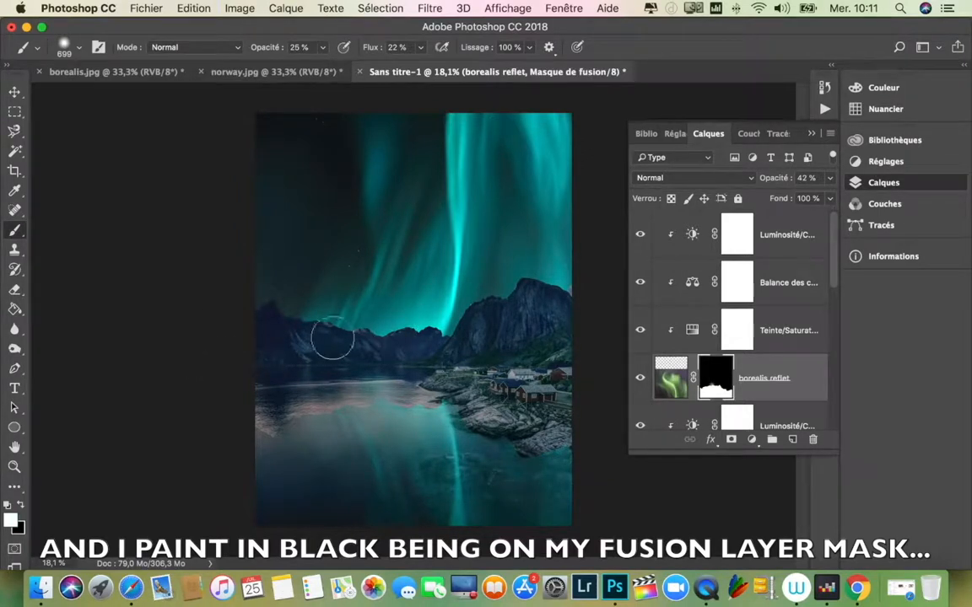
Step: Paint in black on the borealis reflet mask to soften the reflection's upper edge and clear it from the shore and rocks
{"action": "key", "text": "x"}
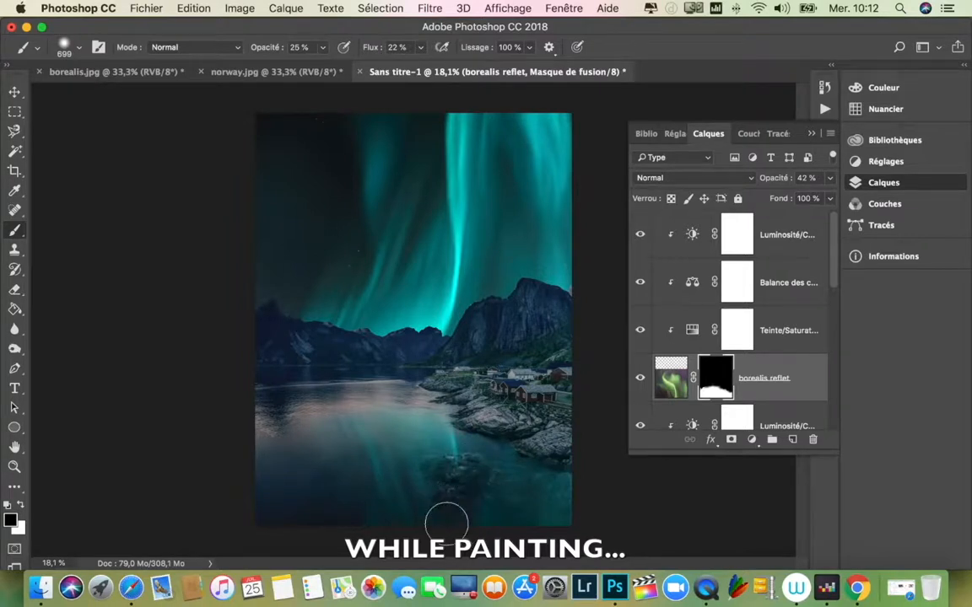
{"action": "mouse_move", "coordinate": [438, 525]}
{"action": "left_mouse_down"}
{"action": "mouse_move", "coordinate": [425, 503]}
{"action": "mouse_move", "coordinate": [434, 514]}
{"action": "mouse_move", "coordinate": [423, 513]}
{"action": "mouse_move", "coordinate": [433, 517]}
{"action": "mouse_move", "coordinate": [420, 478]}
{"action": "mouse_move", "coordinate": [441, 526]}
{"action": "left_mouse_up"}
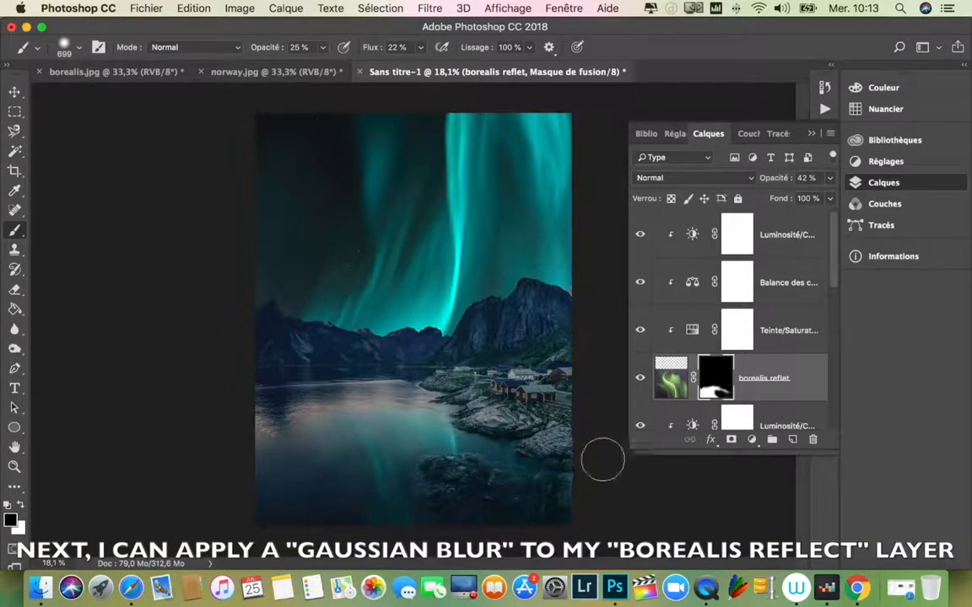
Step: Apply a Gaussian Blur with a 27.5 px radius to the borealis reflet layer's image
{"action": "left_click", "coordinate": [668, 381]}
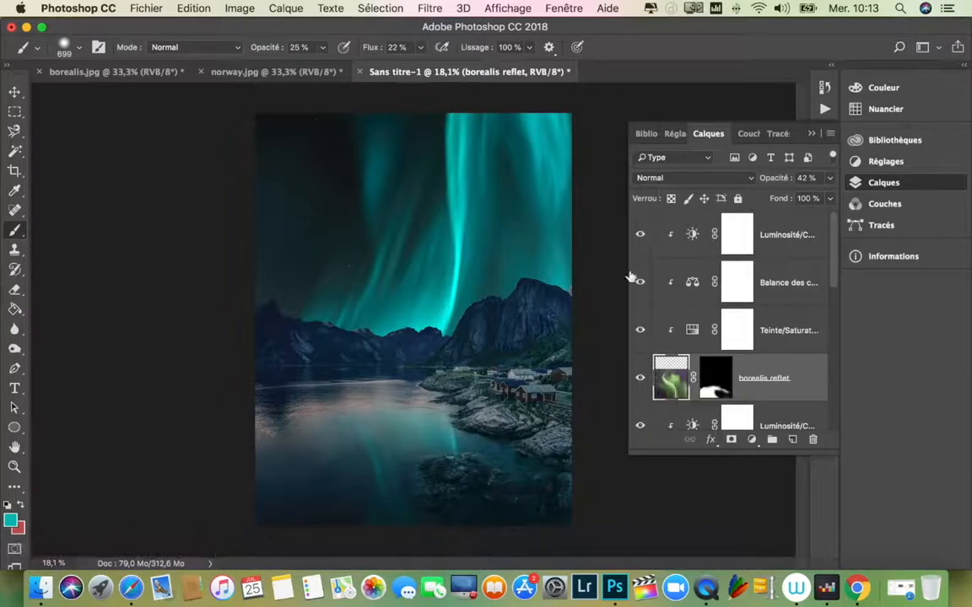
{"action": "left_click", "coordinate": [430, 12]}
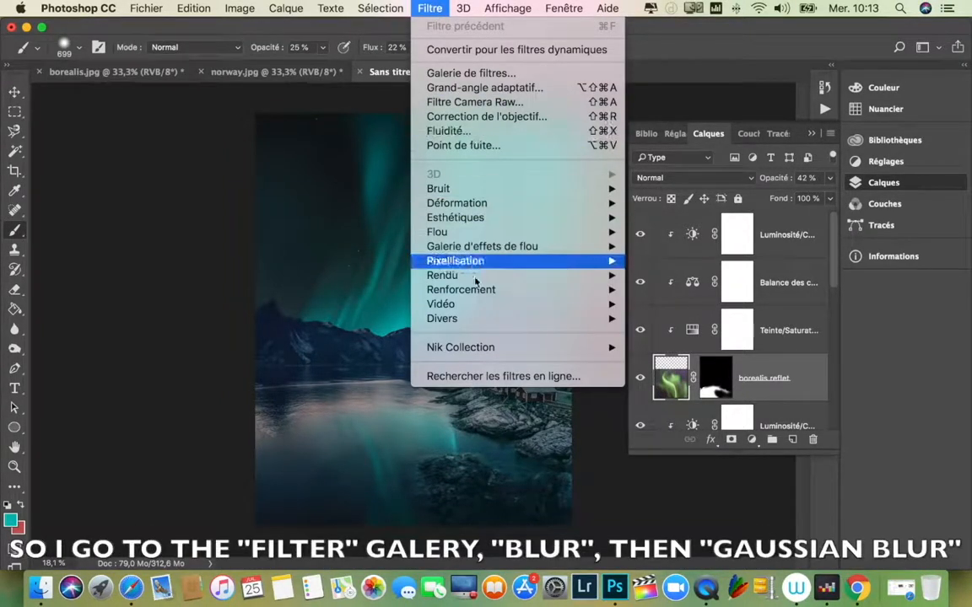
{"action": "mouse_move", "coordinate": [489, 232]}
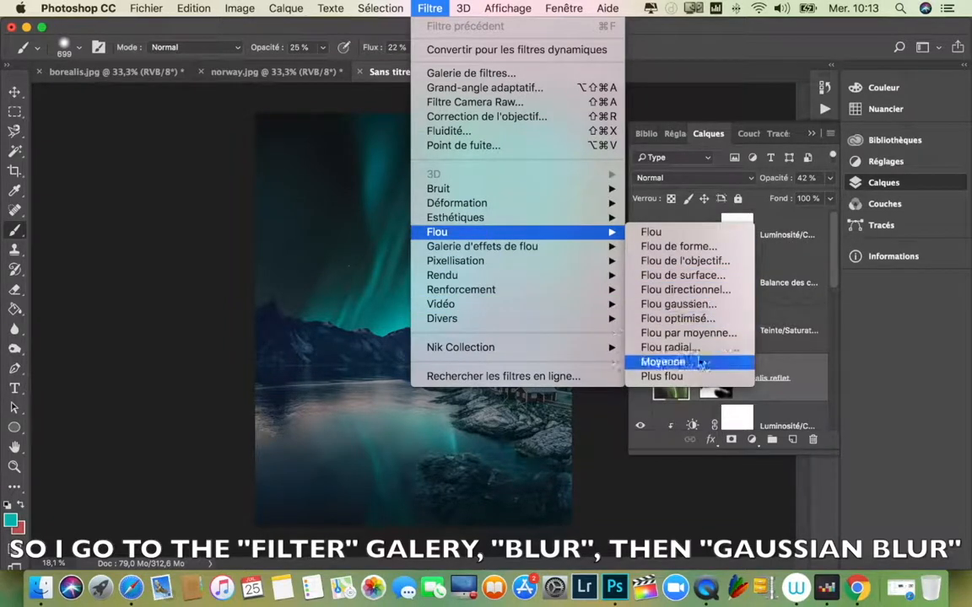
{"action": "left_click", "coordinate": [697, 305]}
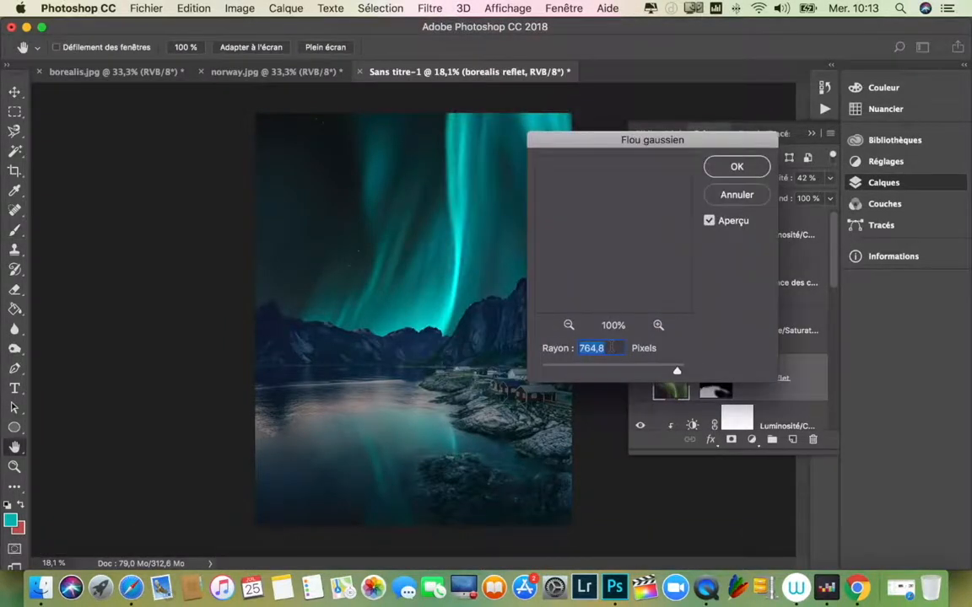
{"action": "left_click_drag", "start_coordinate": [679, 374], "coordinate": [598, 372]}
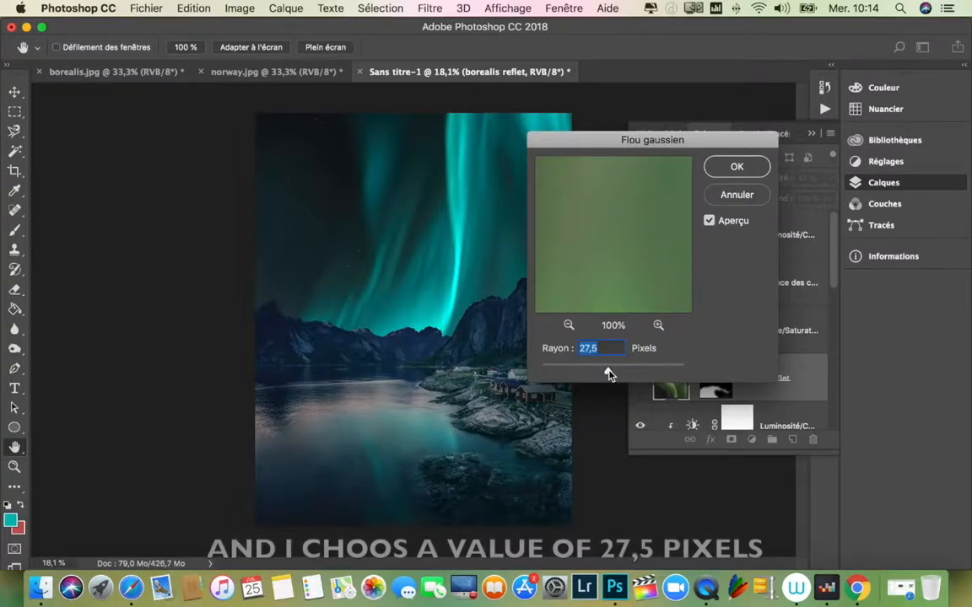
{"action": "left_click", "coordinate": [737, 167]}
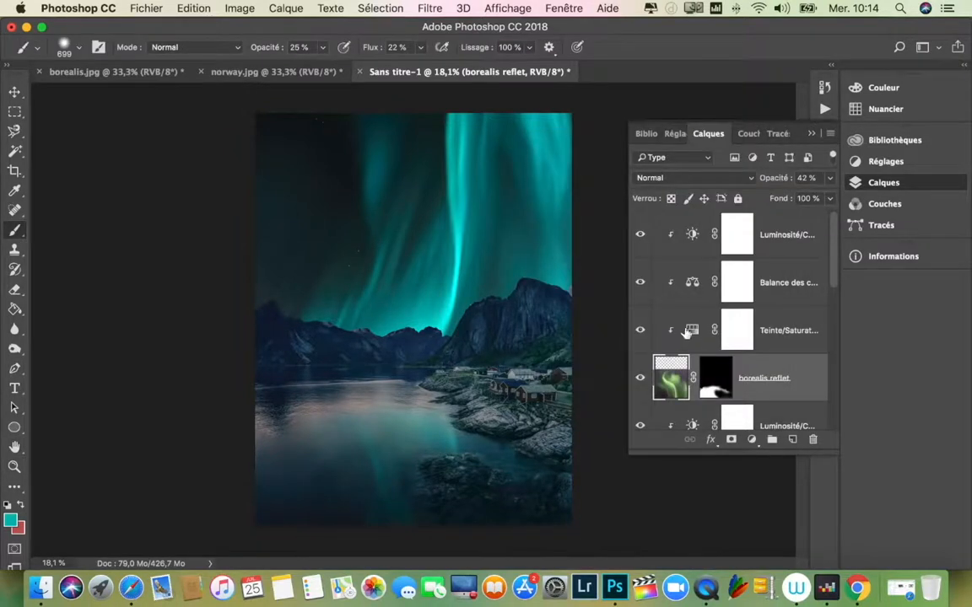
Step: Raise the borealis reflet layer's opacity to 49%
{"action": "left_click", "coordinate": [830, 186]}
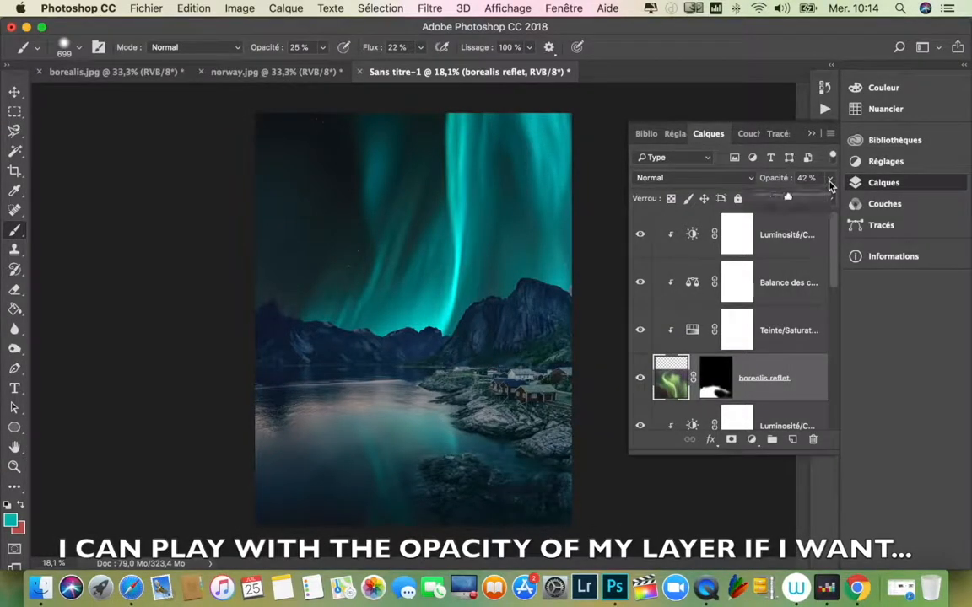
{"action": "left_click_drag", "start_coordinate": [790, 200], "coordinate": [796, 202]}
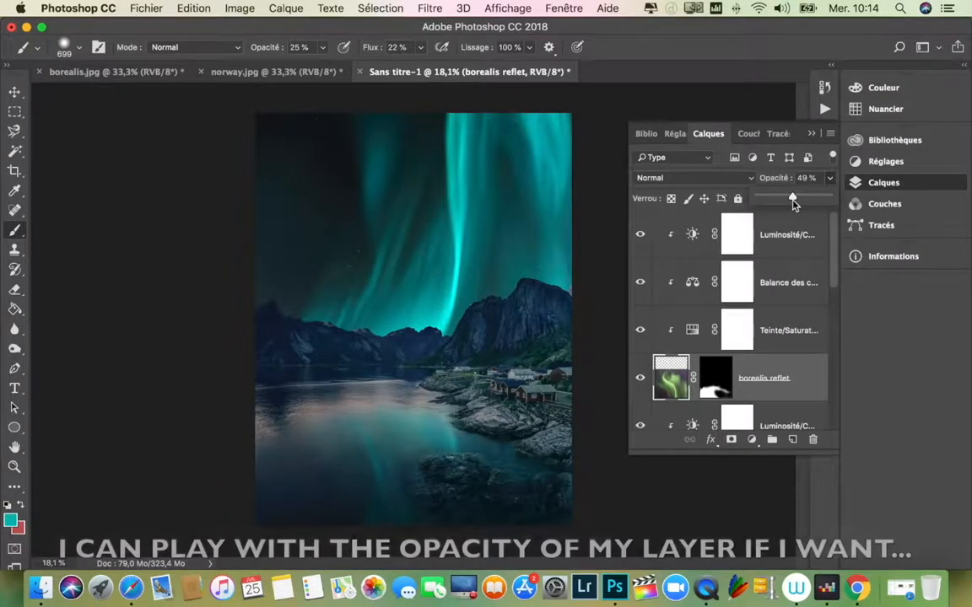
{"action": "left_click", "coordinate": [810, 133]}
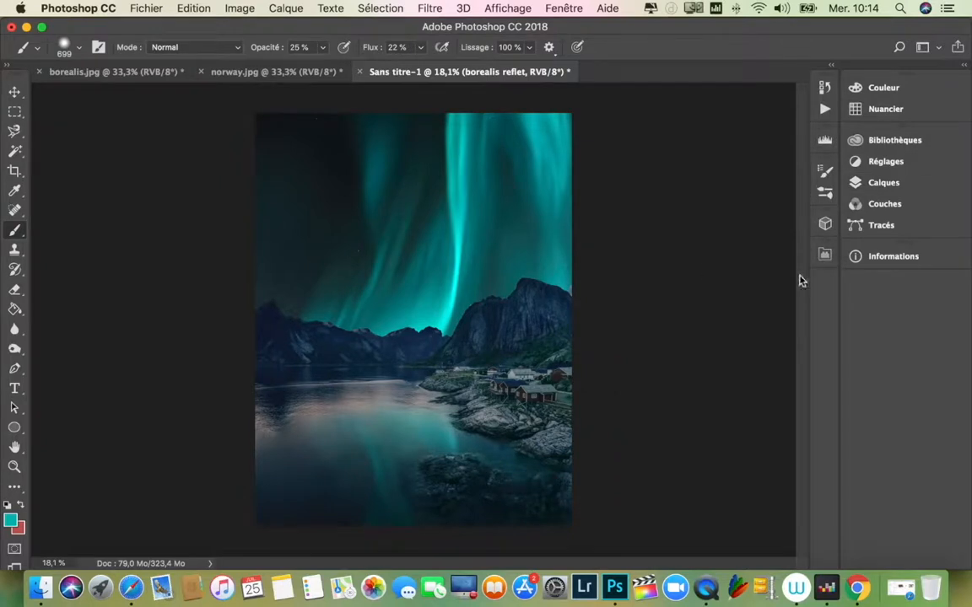
{"action": "left_click", "coordinate": [915, 184]}
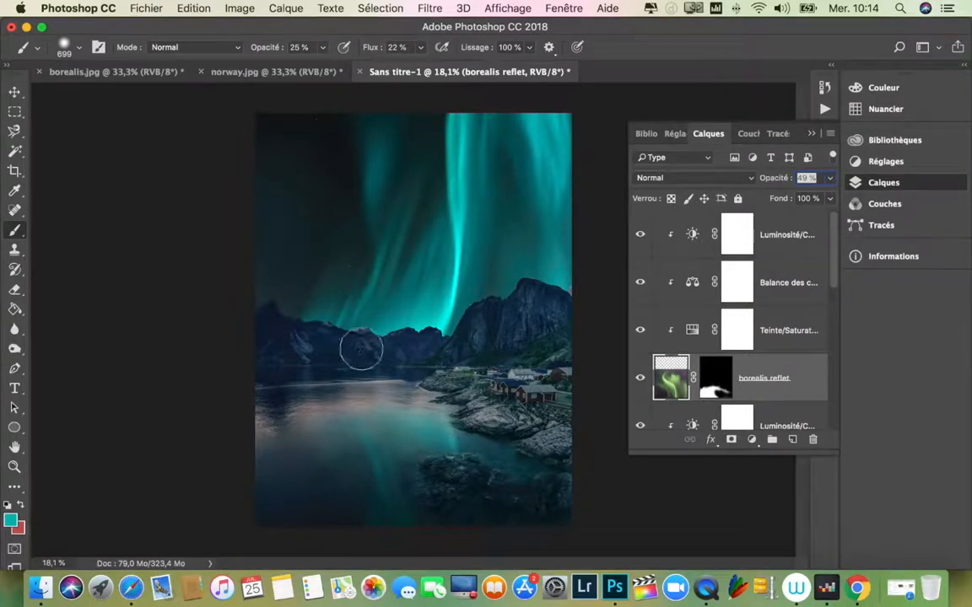
Step: Reduce the brush to 210 px for the mountain ridge and target the original borealis layer's mask
{"action": "scroll", "coordinate": [367, 334], "scroll_direction": "up", "scroll_amount": 1}
{"action": "scroll", "coordinate": [375, 316], "scroll_direction": "up", "scroll_amount": 5}
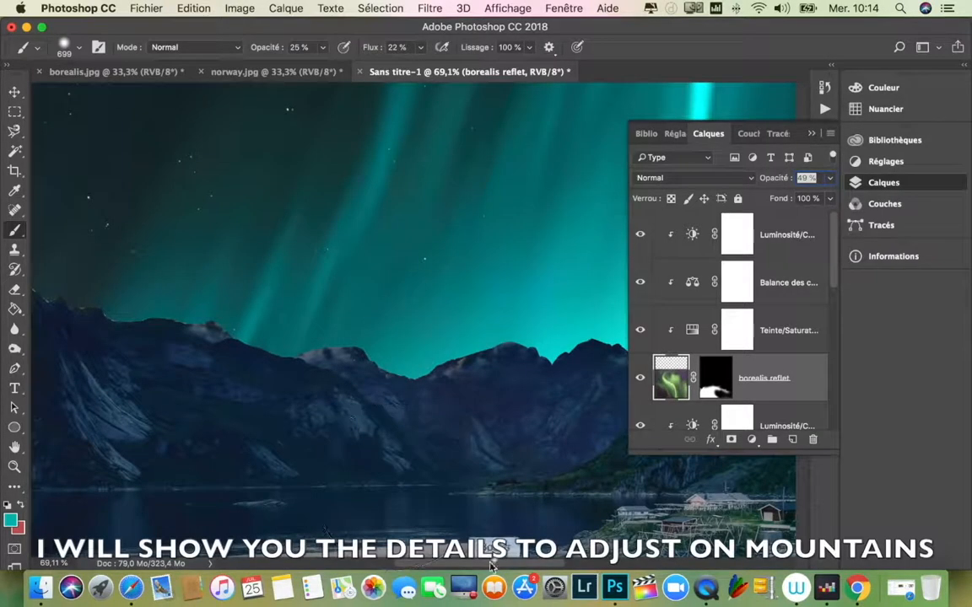
{"action": "left_click_drag", "start_coordinate": [461, 562], "coordinate": [397, 560]}
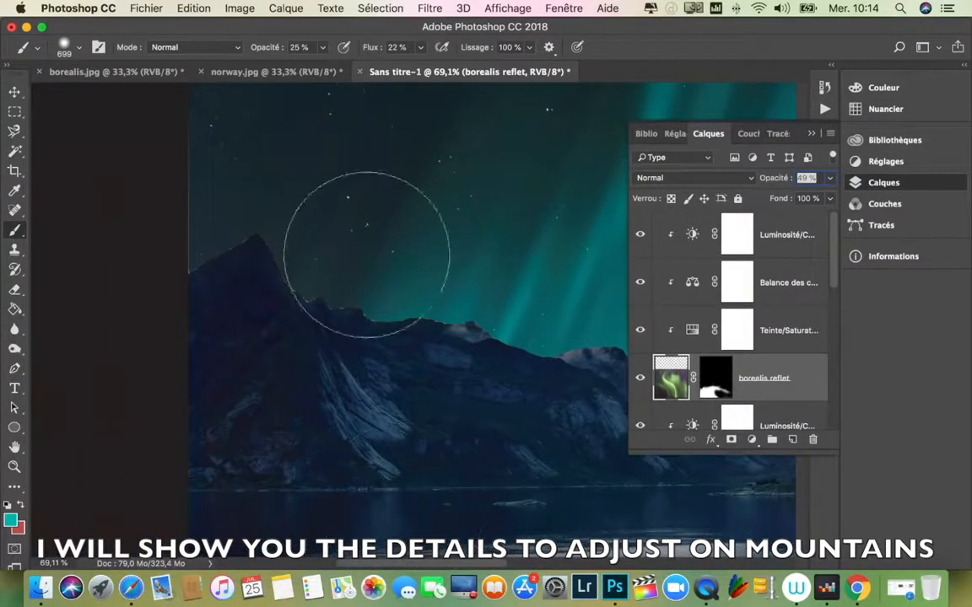
{"action": "left_click_drag", "start_coordinate": [418, 299], "coordinate": [285, 295]}
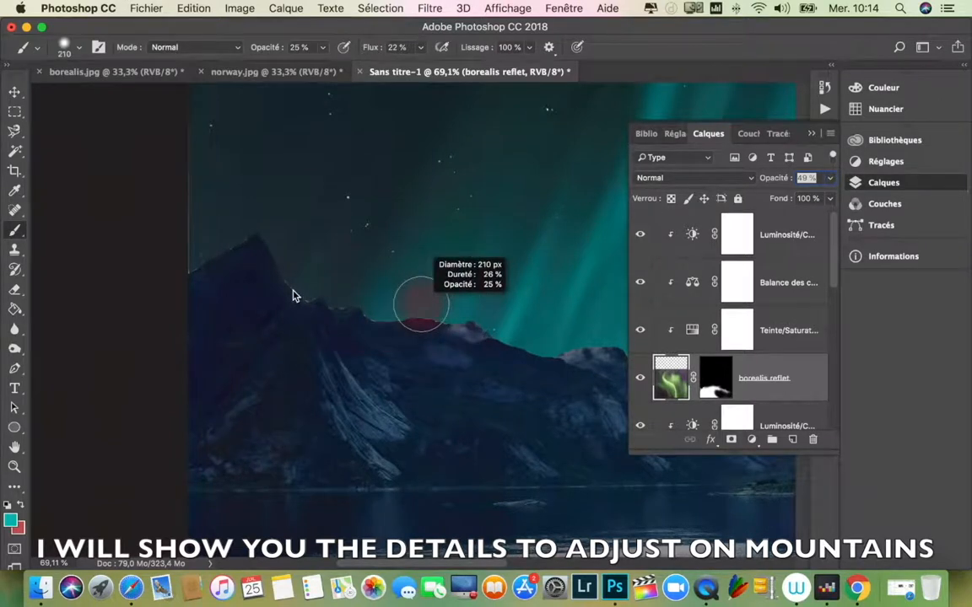
{"action": "scroll", "coordinate": [728, 355], "scroll_direction": "down", "scroll_amount": 5}
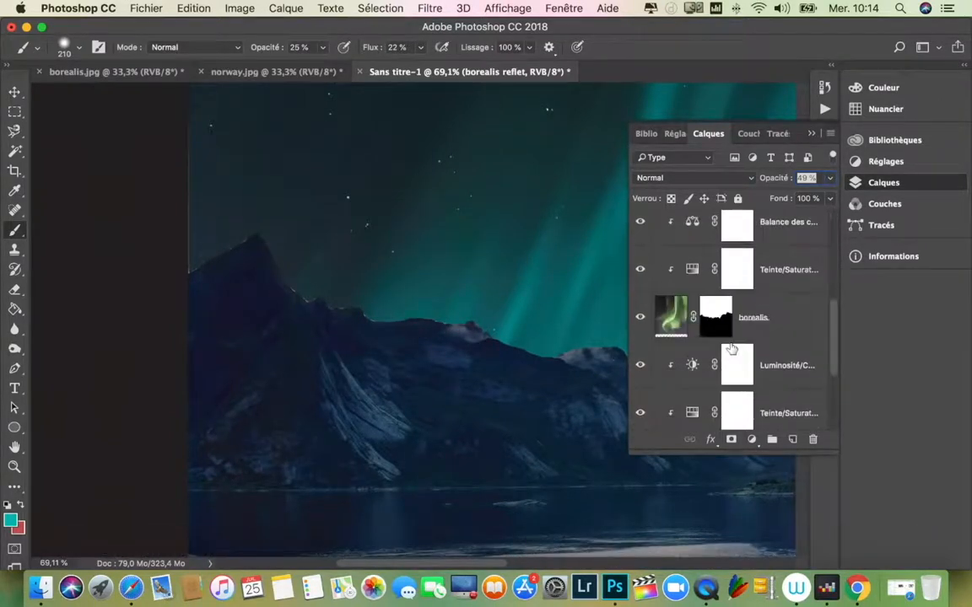
{"action": "scroll", "coordinate": [727, 356], "scroll_direction": "up", "scroll_amount": 5}
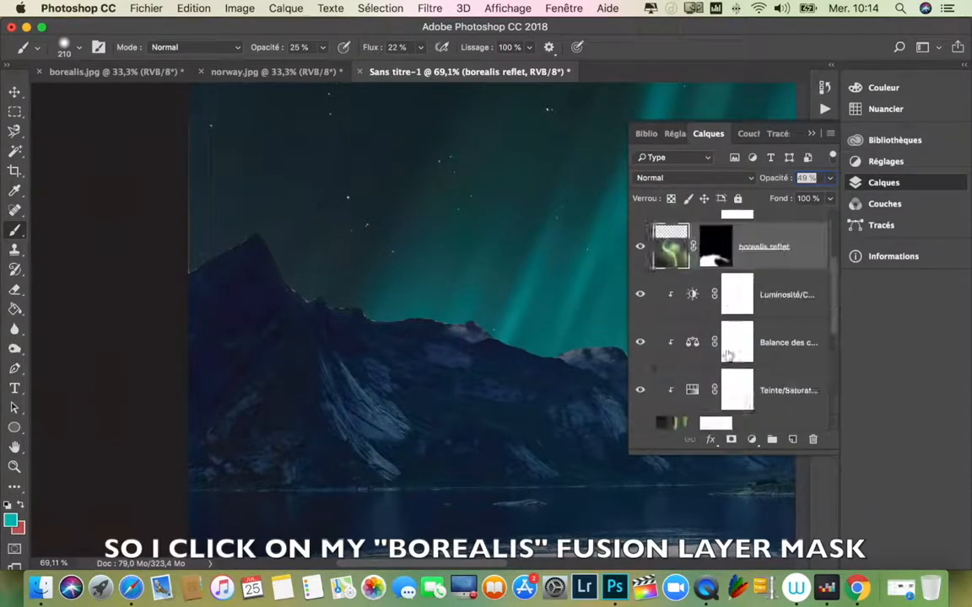
{"action": "left_click", "coordinate": [717, 397]}
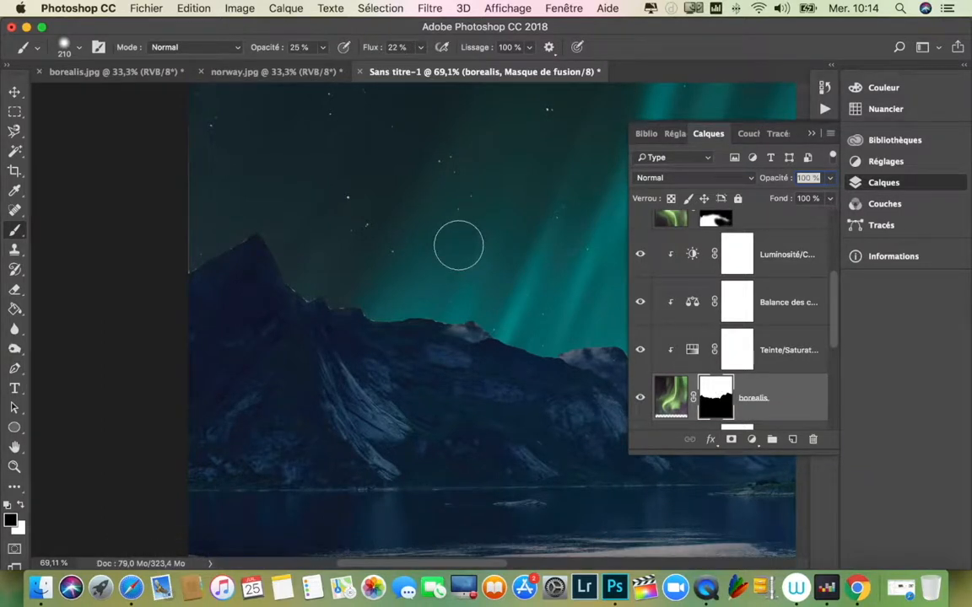
Step: Set the brush to 100% opacity, 100% flow and 100% hardness, with white as the foreground colour and a 15 px size
{"action": "left_click", "coordinate": [323, 54]}
{"action": "left_click_drag", "start_coordinate": [322, 65], "coordinate": [486, 76]}
{"action": "left_click", "coordinate": [420, 50]}
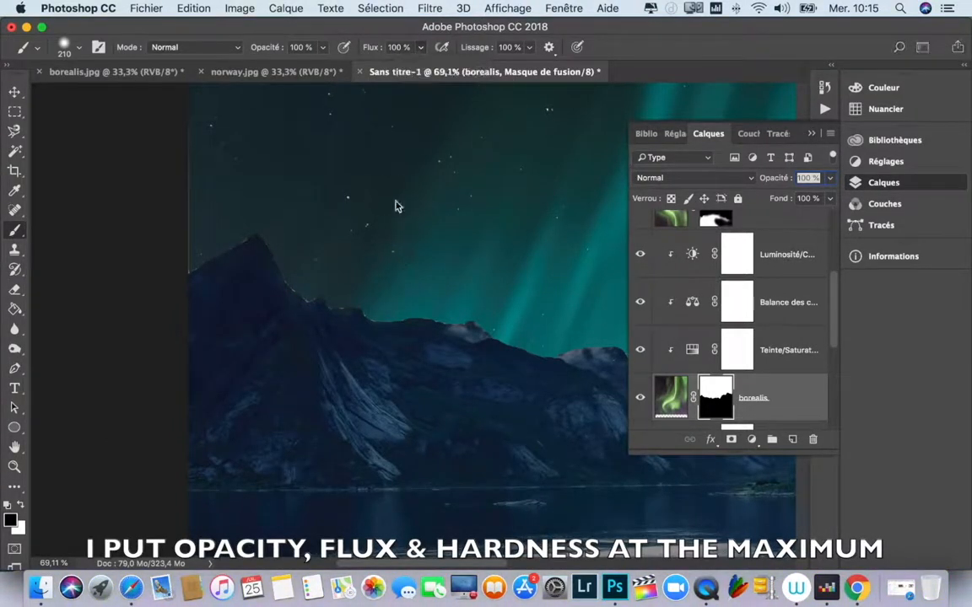
{"action": "right_click", "coordinate": [397, 206]}
{"action": "left_click_drag", "start_coordinate": [425, 271], "coordinate": [600, 275]}
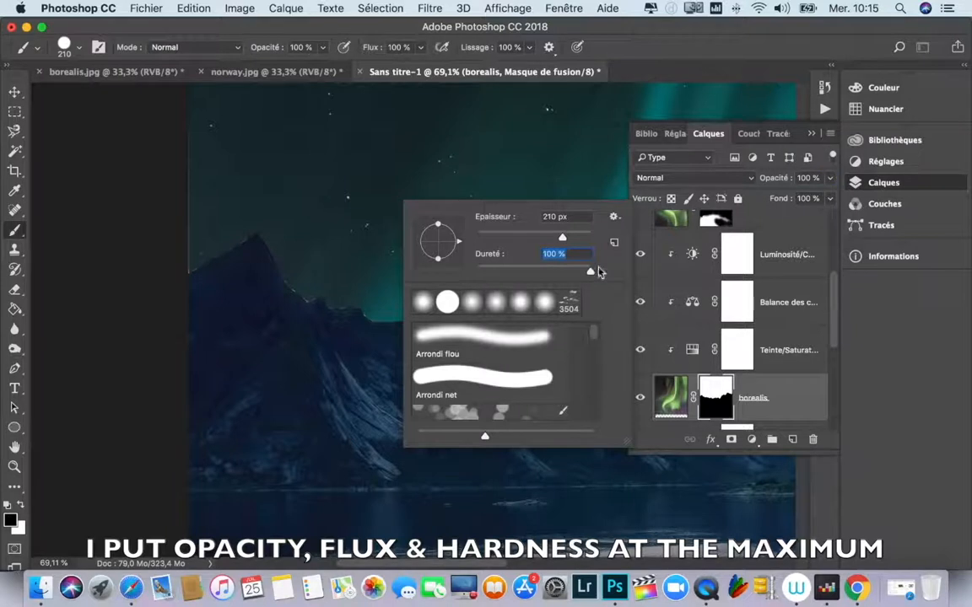
{"action": "left_click", "coordinate": [156, 160]}
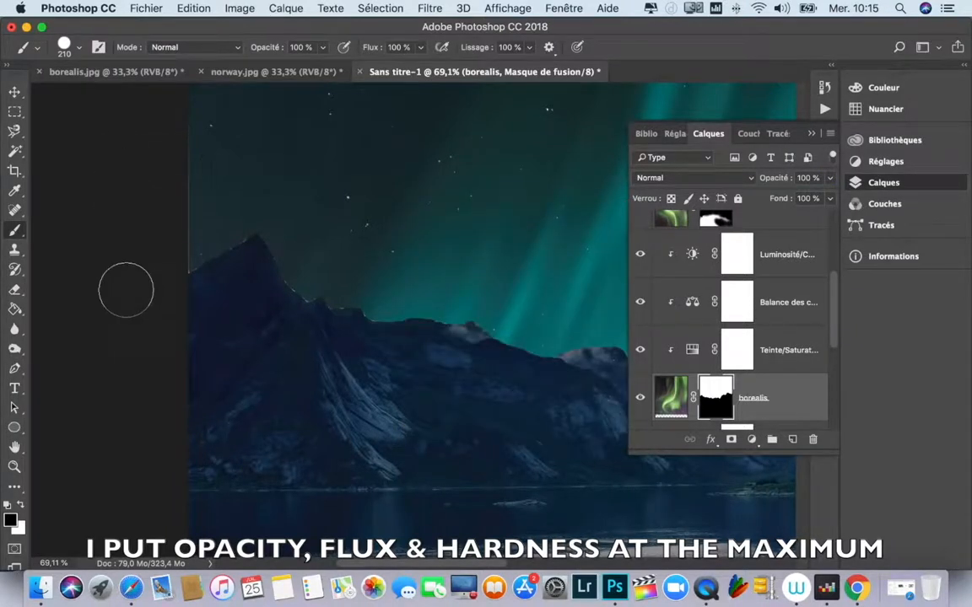
{"action": "key", "text": "x"}
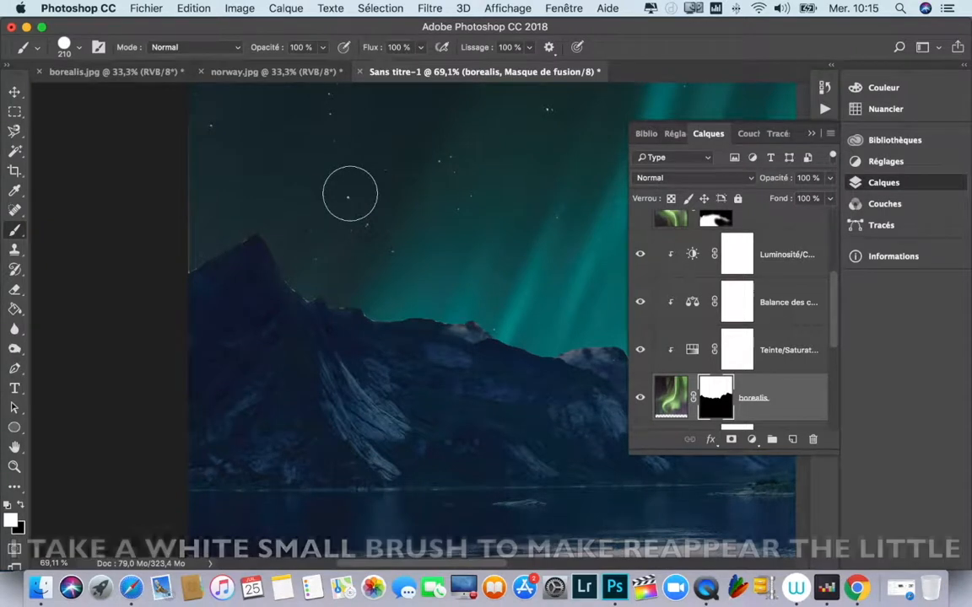
{"action": "mouse_move", "coordinate": [377, 226]}
{"action": "left_mouse_down"}
{"action": "mouse_move", "coordinate": [377, 235]}
{"action": "mouse_move", "coordinate": [331, 229]}
{"action": "left_mouse_up"}
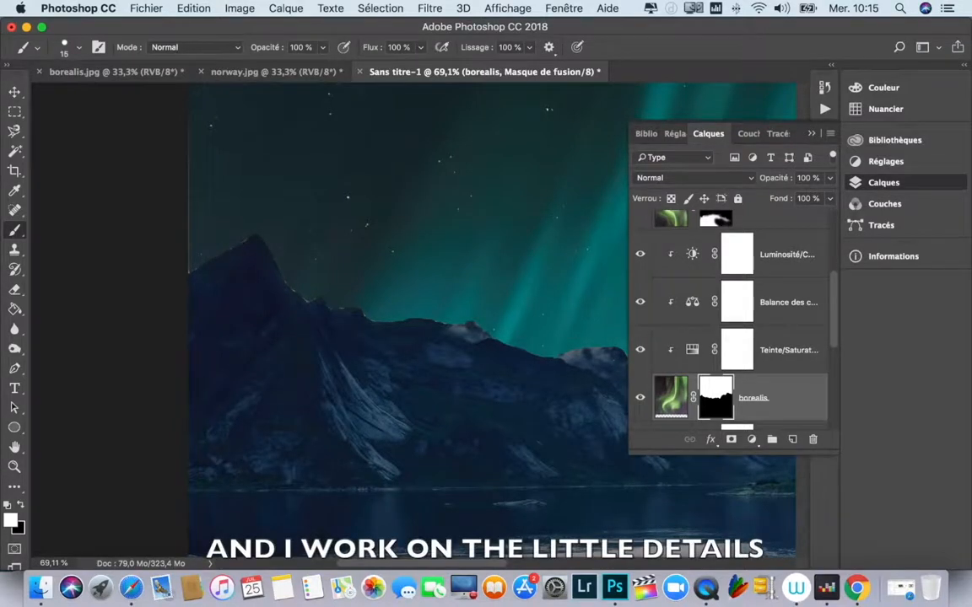
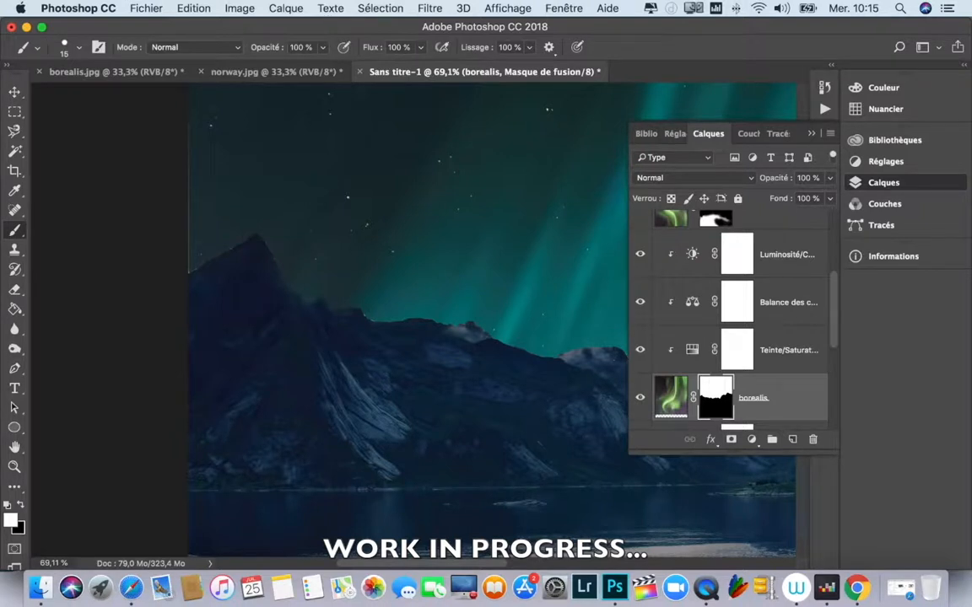
Step: Check the borealis mask edge along the whole mountain ridge and undo the last brush strokes on it
{"action": "scroll", "coordinate": [413, 320], "scroll_direction": "right", "scroll_amount": 7}
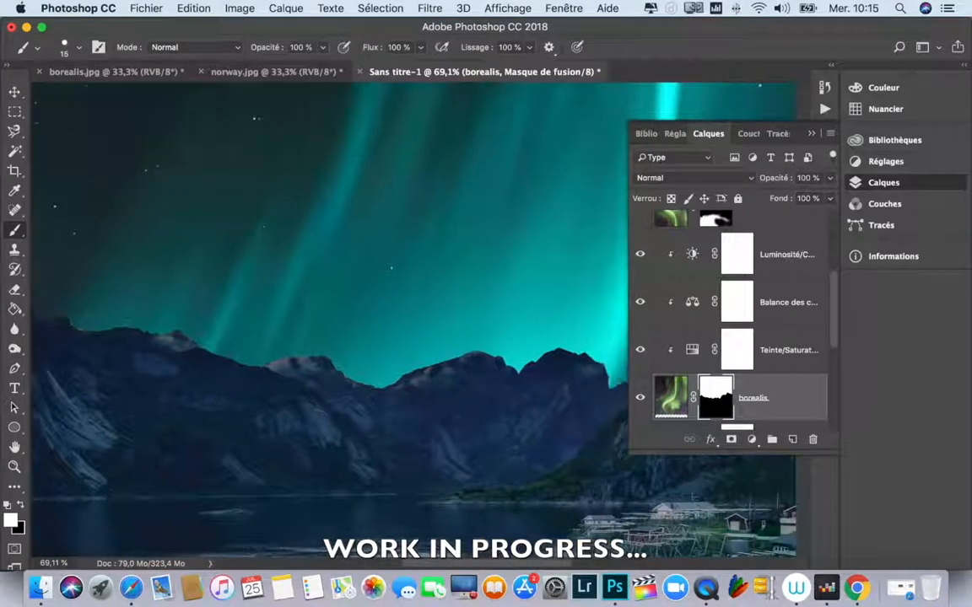
{"action": "scroll", "coordinate": [413, 321], "scroll_direction": "right", "scroll_amount": 6}
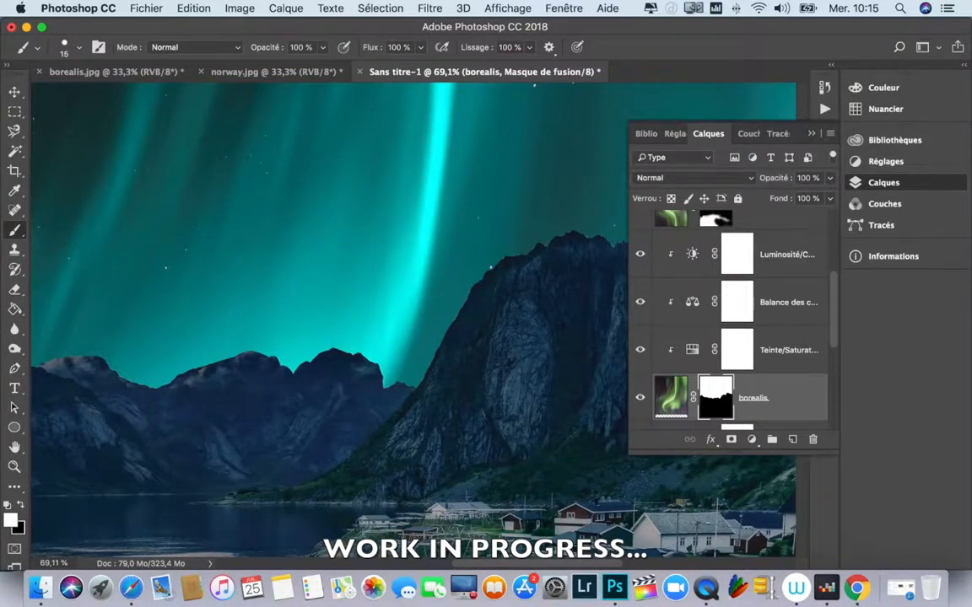
{"action": "scroll", "coordinate": [338, 321], "scroll_direction": "right", "scroll_amount": 7}
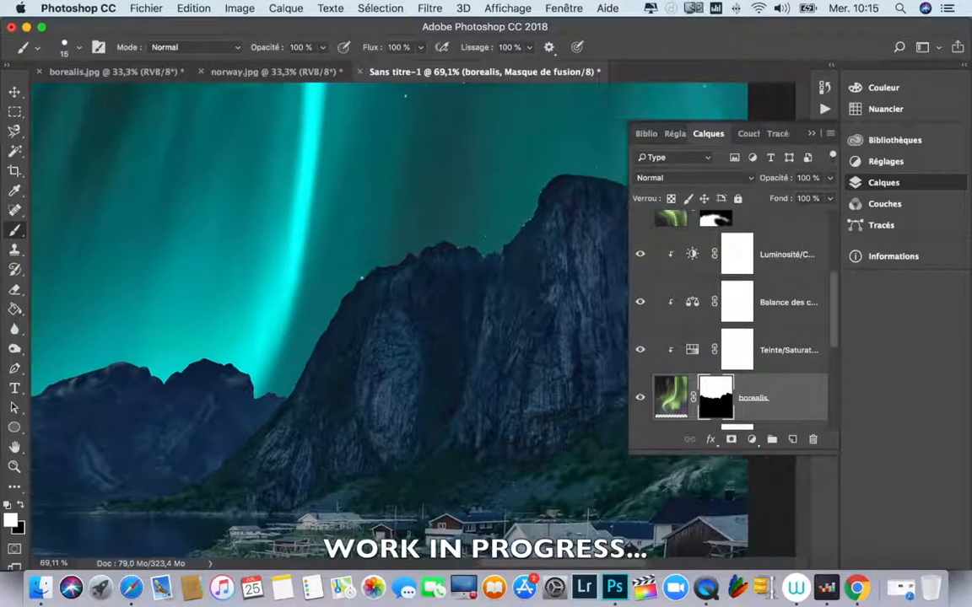
{"action": "scroll", "coordinate": [337, 320], "scroll_direction": "right", "scroll_amount": 6}
{"action": "scroll", "coordinate": [338, 320], "scroll_direction": "left", "scroll_amount": 4}
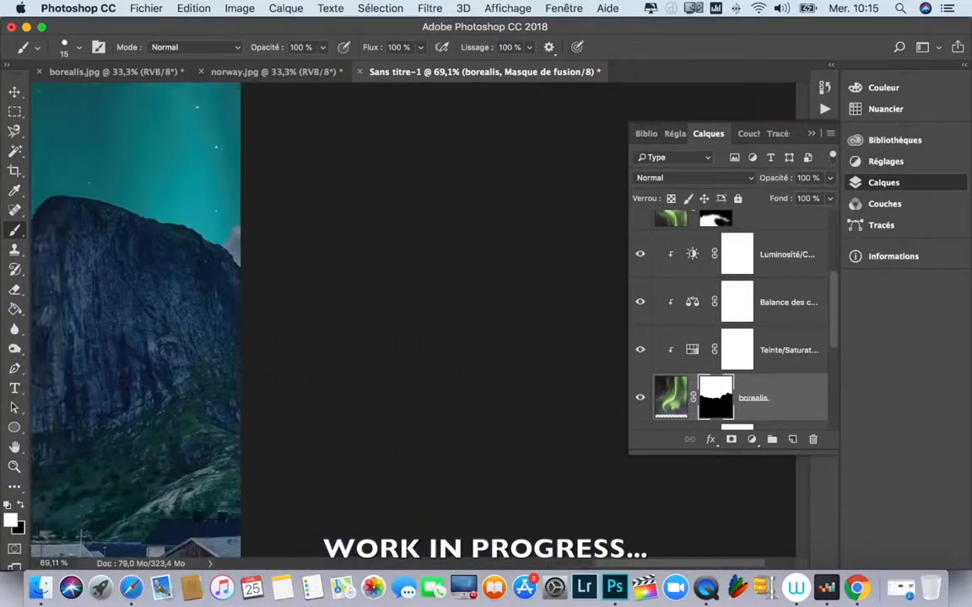
{"action": "scroll", "coordinate": [337, 320], "scroll_direction": "left", "scroll_amount": 8}
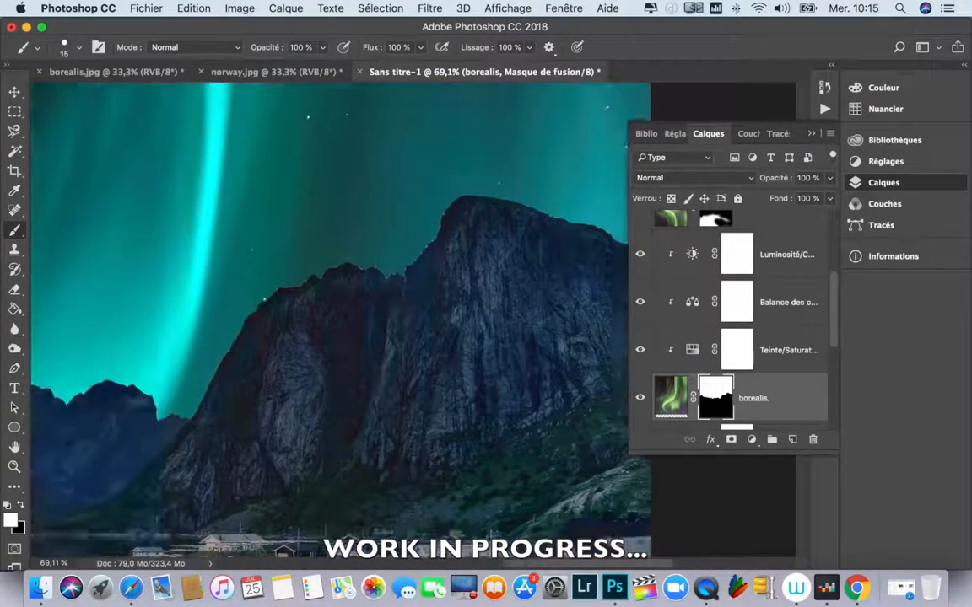
{"action": "scroll", "coordinate": [337, 321], "scroll_direction": "right", "scroll_amount": 2}
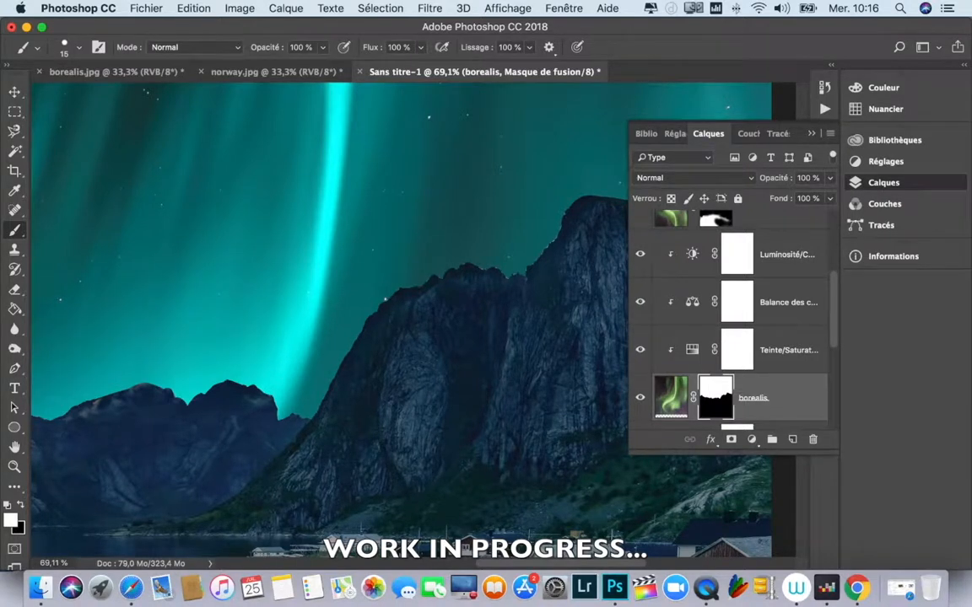
{"action": "key", "text": "super+z"}
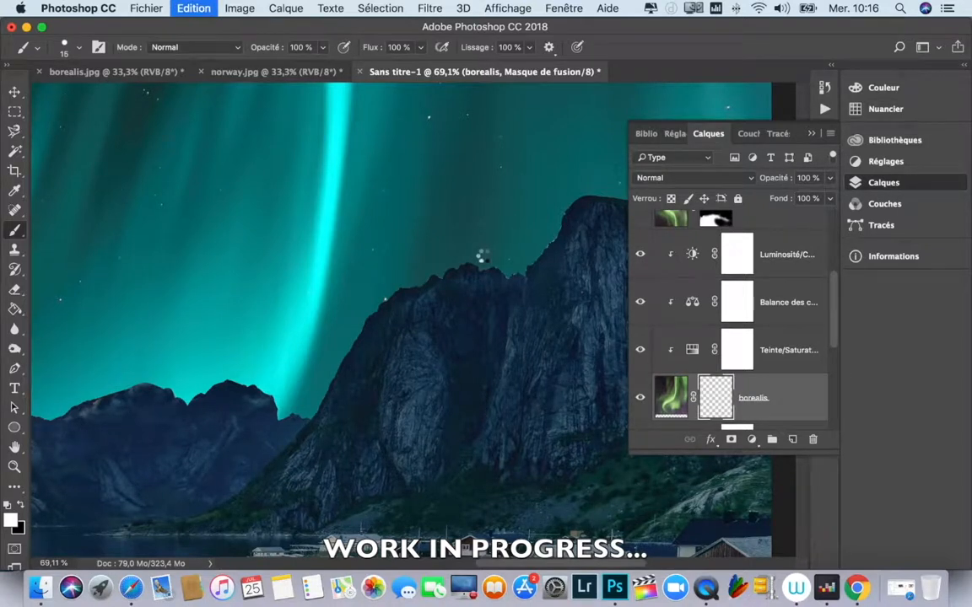
{"action": "key", "text": "super+z"}
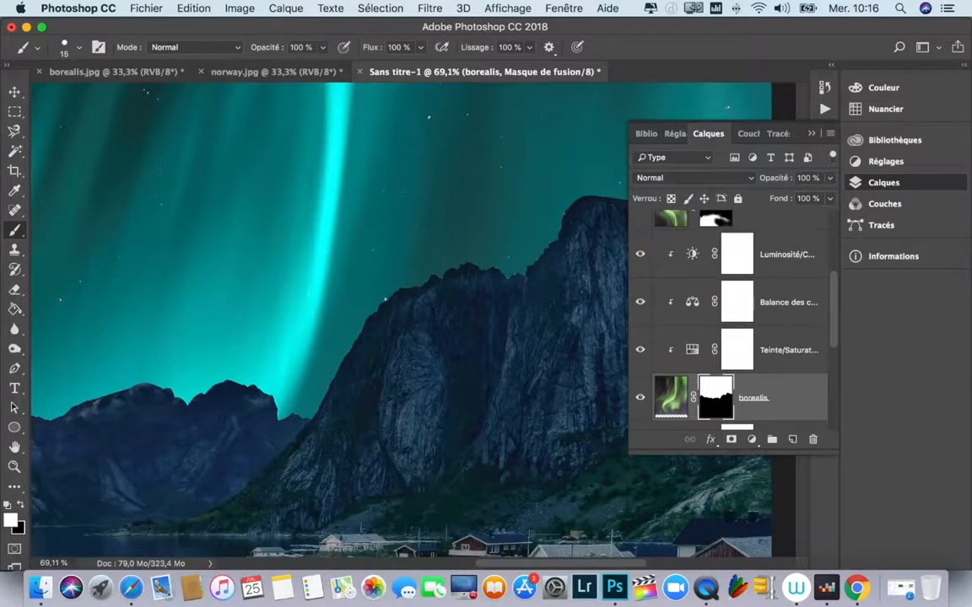
Step: Enlarge the brush to 33 px and paint white on the borealis mask to cover the pale sky patch beside the rightmost mountain slope
{"action": "scroll", "coordinate": [510, 219], "scroll_direction": "down", "scroll_amount": 10}
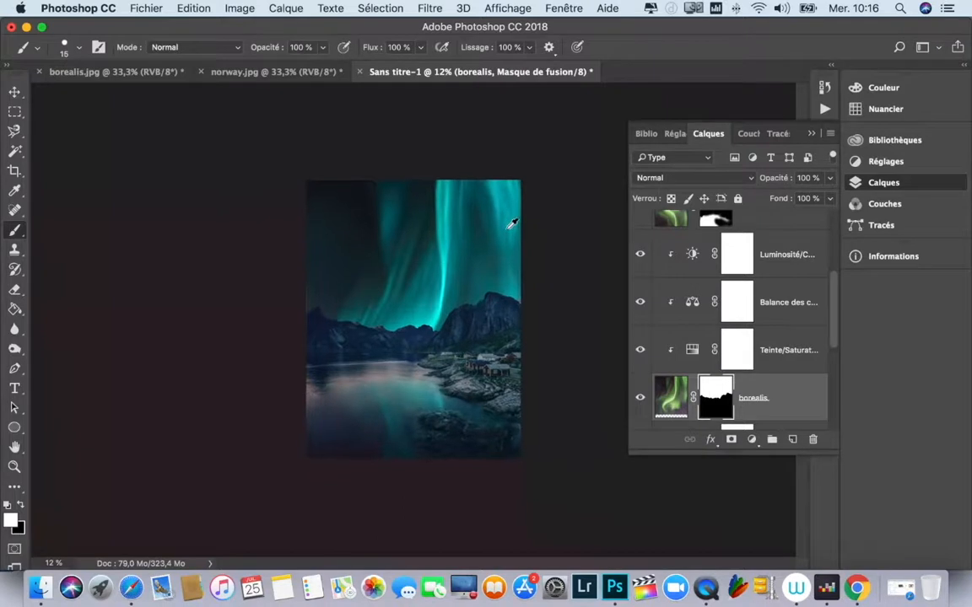
{"action": "scroll", "coordinate": [511, 223], "scroll_direction": "up", "scroll_amount": 4}
{"action": "scroll", "coordinate": [511, 224], "scroll_direction": "up", "scroll_amount": 1}
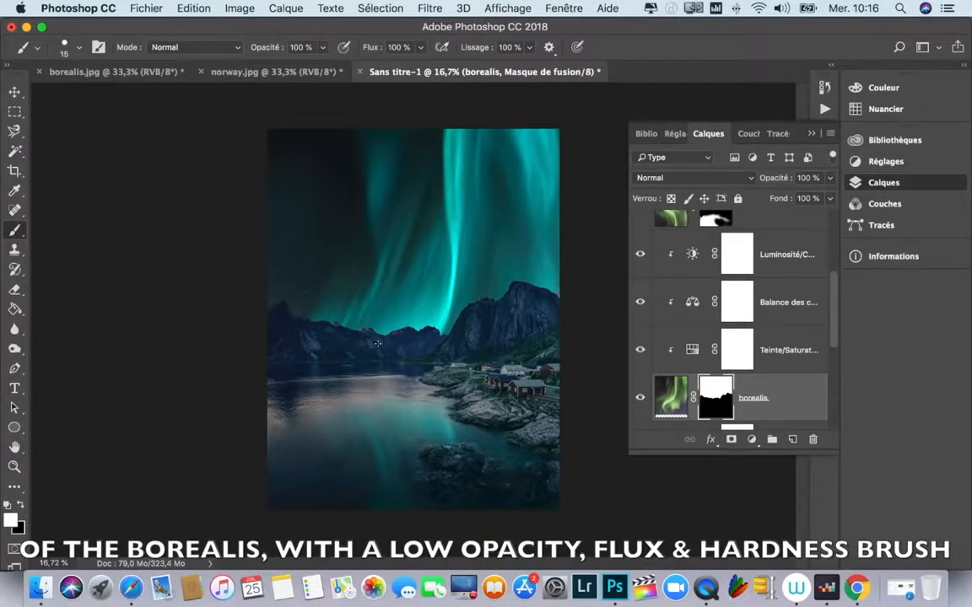
{"action": "scroll", "coordinate": [573, 289], "scroll_direction": "up", "scroll_amount": 1}
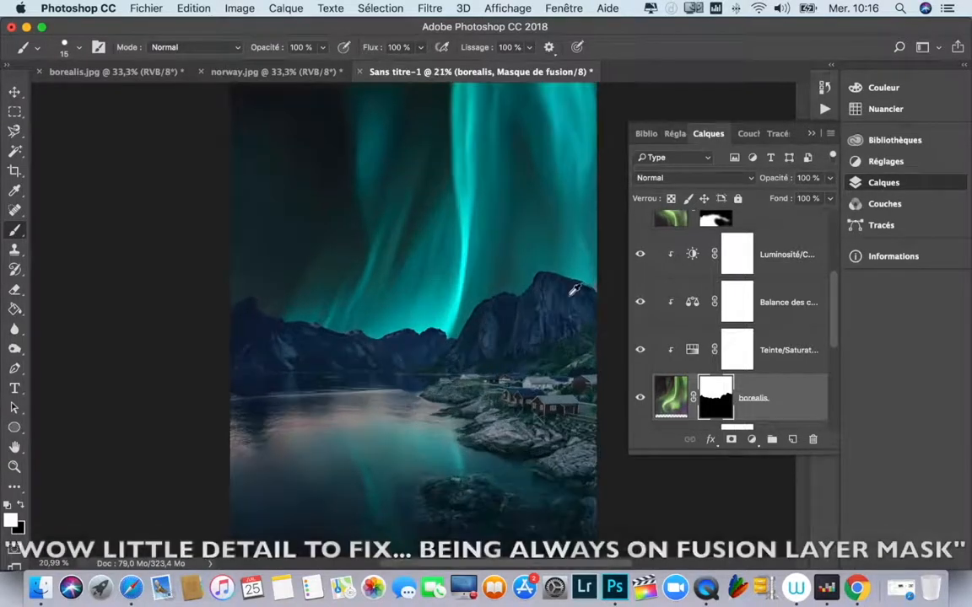
{"action": "scroll", "coordinate": [574, 289], "scroll_direction": "up", "scroll_amount": 3}
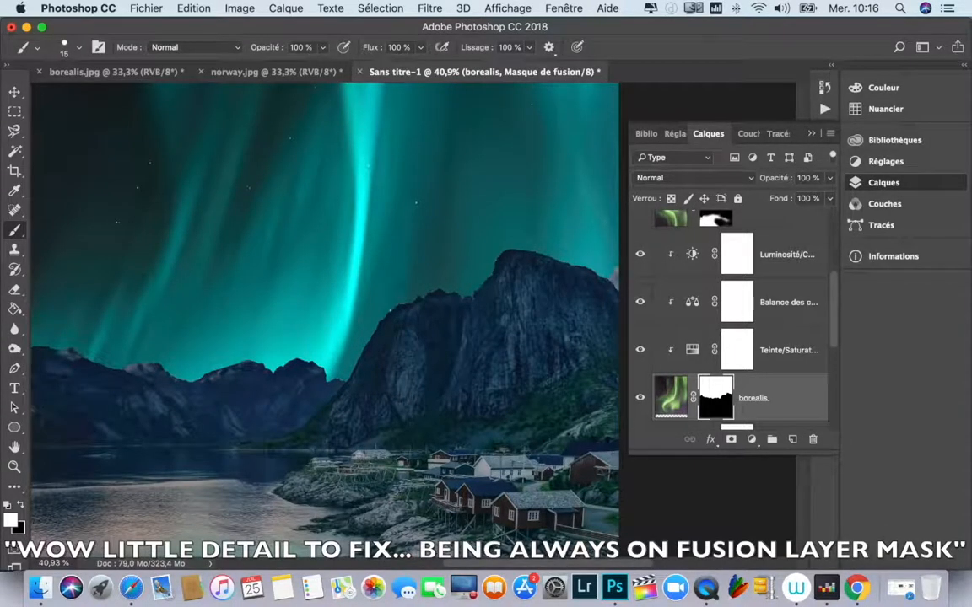
{"action": "scroll", "coordinate": [582, 316], "scroll_direction": "up", "scroll_amount": 3}
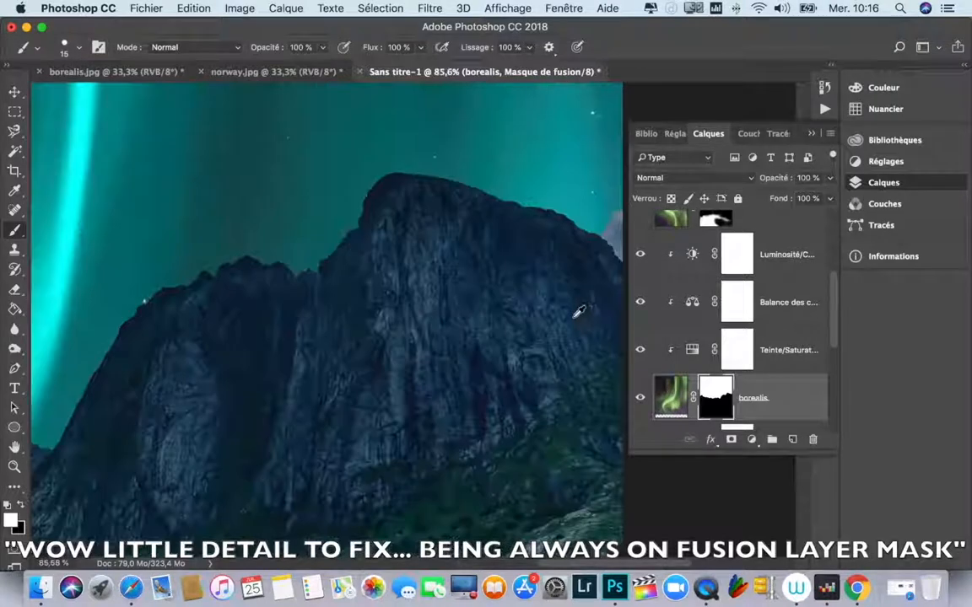
{"action": "scroll", "coordinate": [497, 508], "scroll_direction": "right", "scroll_amount": 3}
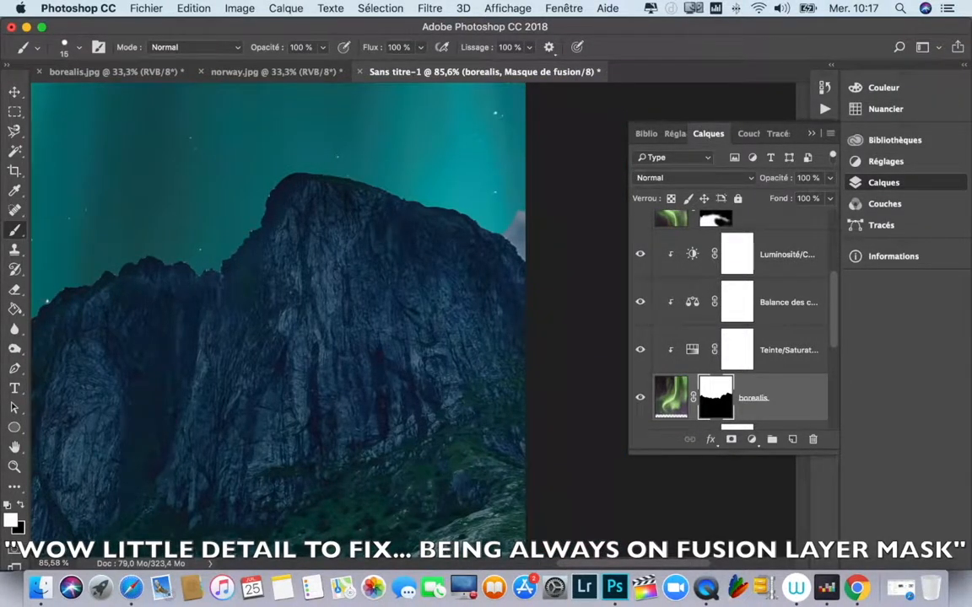
{"action": "left_click_drag", "start_coordinate": [433, 177], "coordinate": [447, 177]}
{"action": "left_click_drag", "start_coordinate": [518, 212], "coordinate": [528, 222]}
{"action": "left_click_drag", "start_coordinate": [515, 239], "coordinate": [519, 247]}
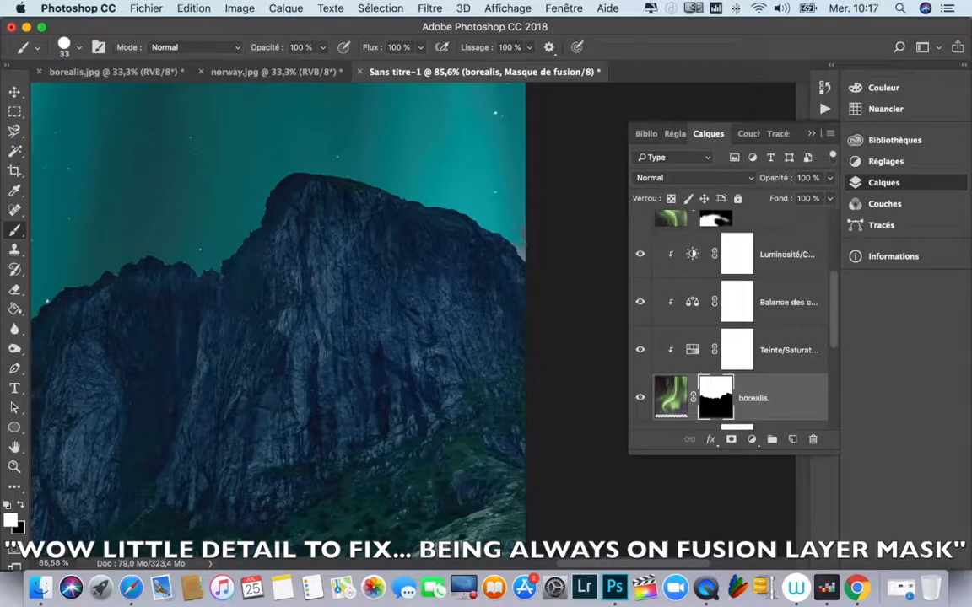
{"action": "left_click_drag", "start_coordinate": [520, 247], "coordinate": [522, 253]}
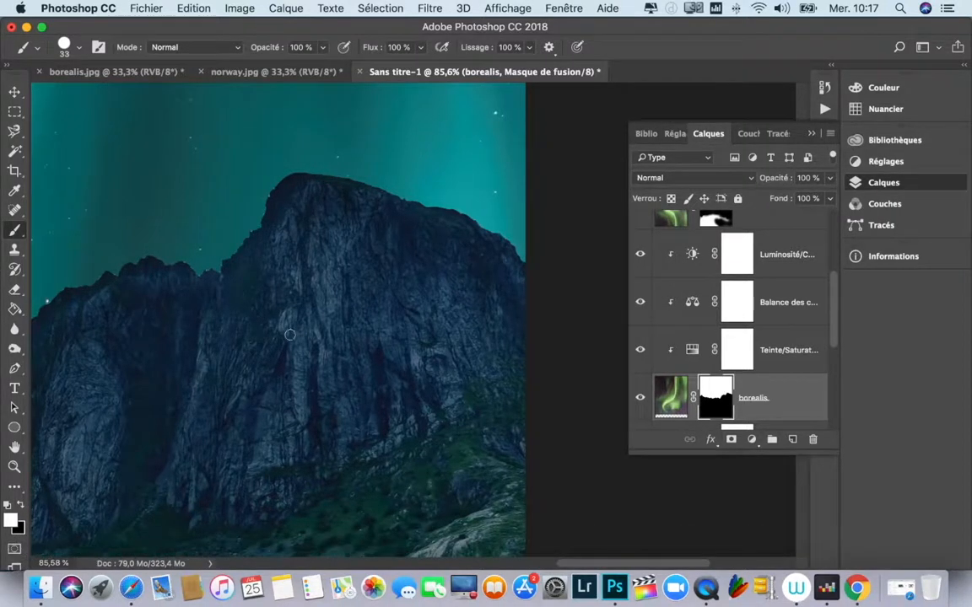
Step: Add a new layer above the topmost brightness/contrast adjustment and name it couleurs
{"action": "scroll", "coordinate": [306, 319], "scroll_direction": "down", "scroll_amount": 4}
{"action": "scroll", "coordinate": [309, 318], "scroll_direction": "down", "scroll_amount": 8}
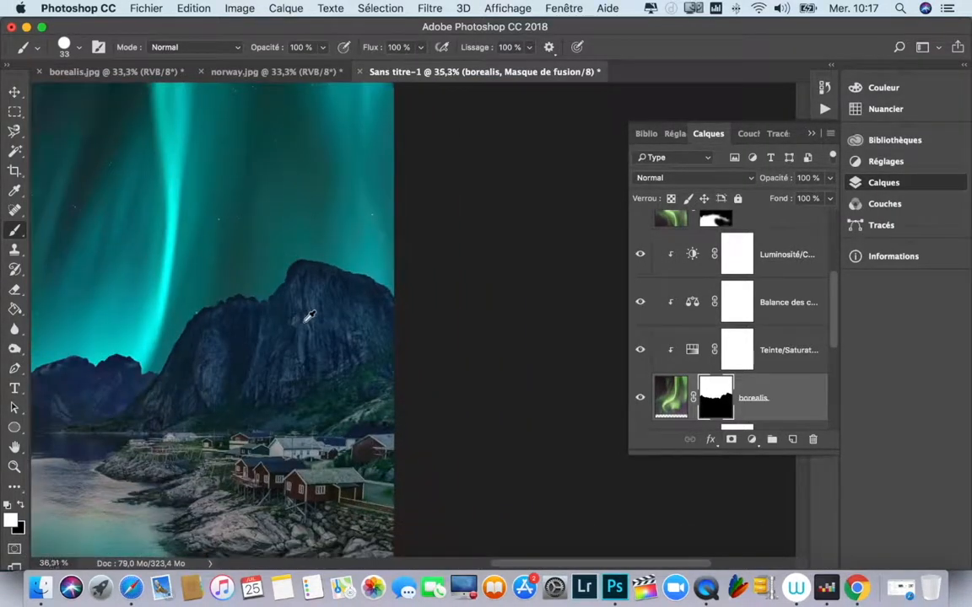
{"action": "scroll", "coordinate": [308, 317], "scroll_direction": "down", "scroll_amount": 2}
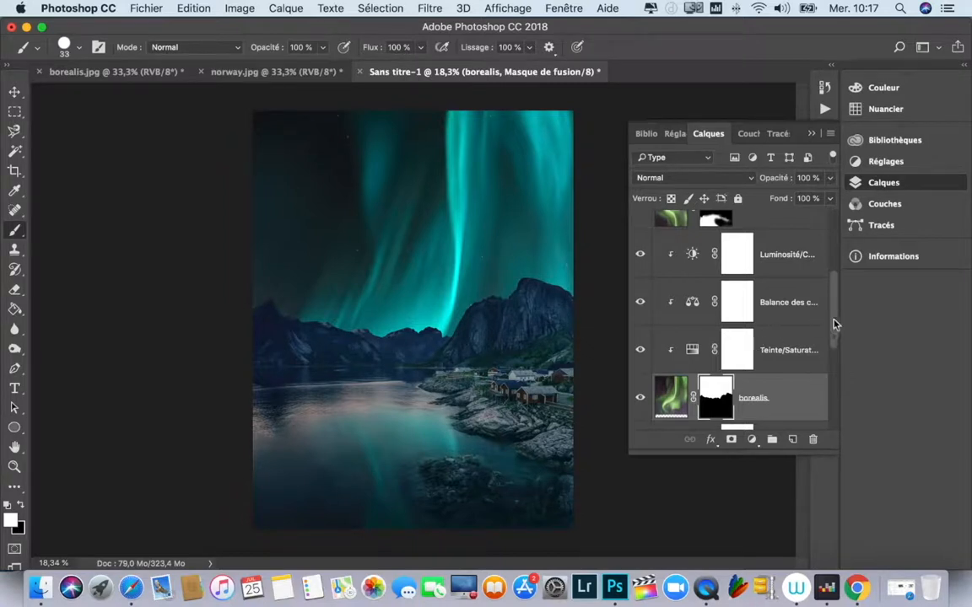
{"action": "left_click_drag", "start_coordinate": [837, 321], "coordinate": [835, 268]}
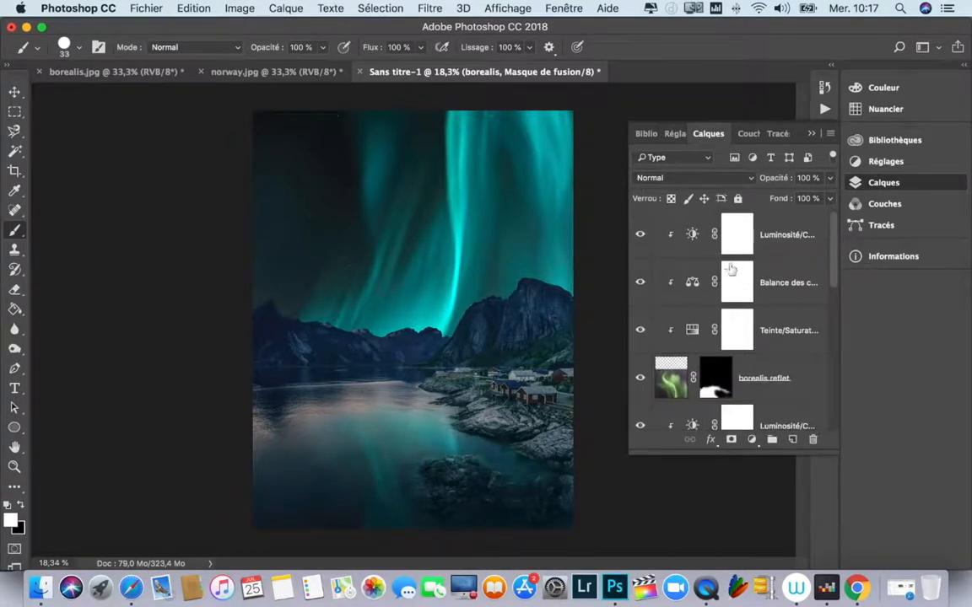
{"action": "left_click", "coordinate": [692, 238]}
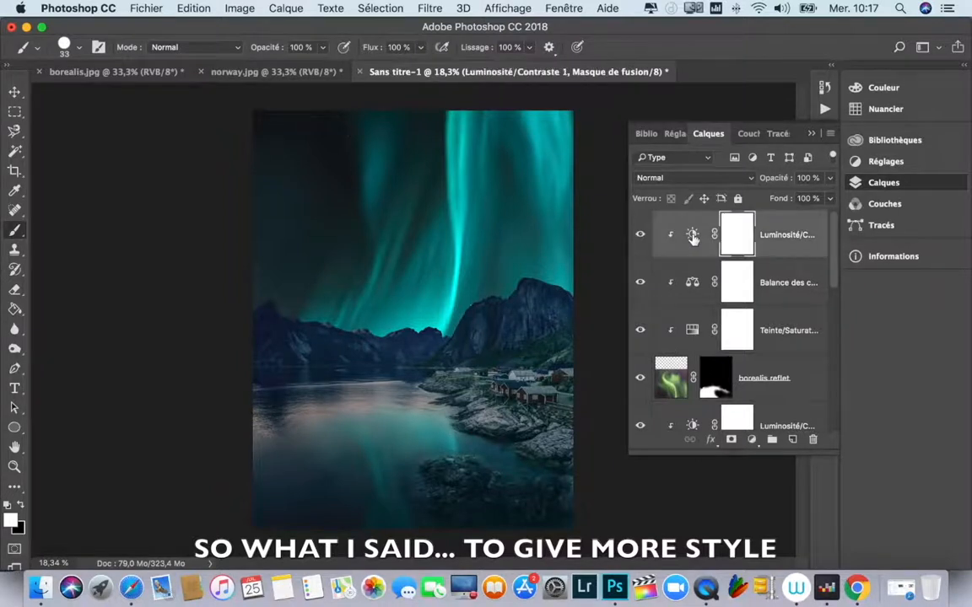
{"action": "left_click", "coordinate": [692, 238]}
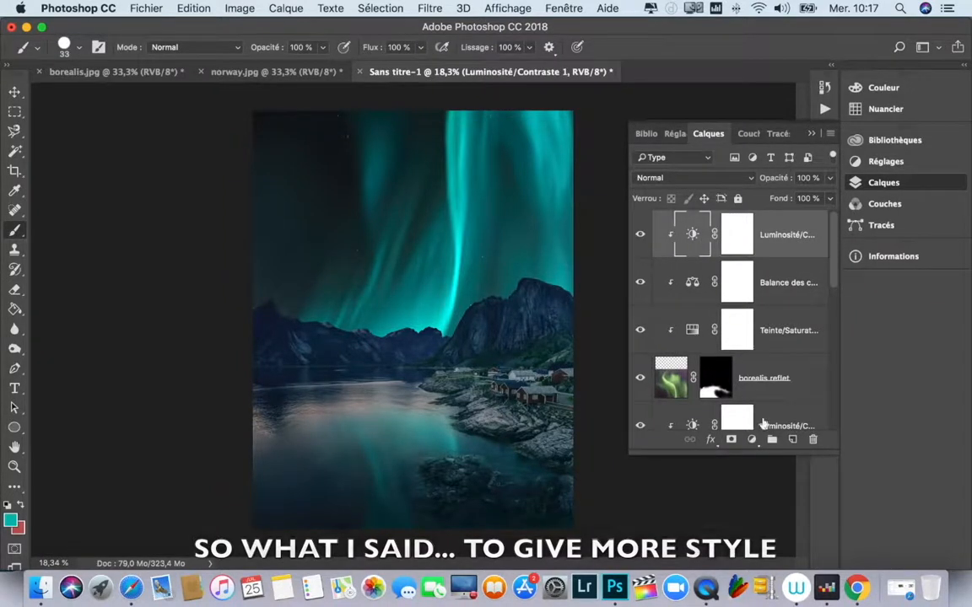
{"action": "left_click", "coordinate": [792, 439]}
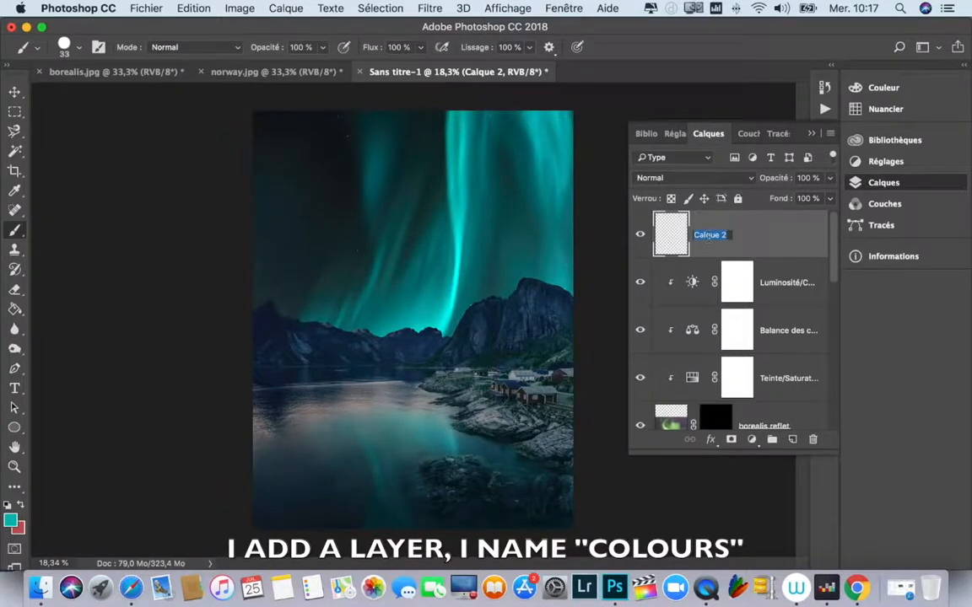
{"action": "type", "text": "couleurs"}
{"action": "key", "text": "Return"}
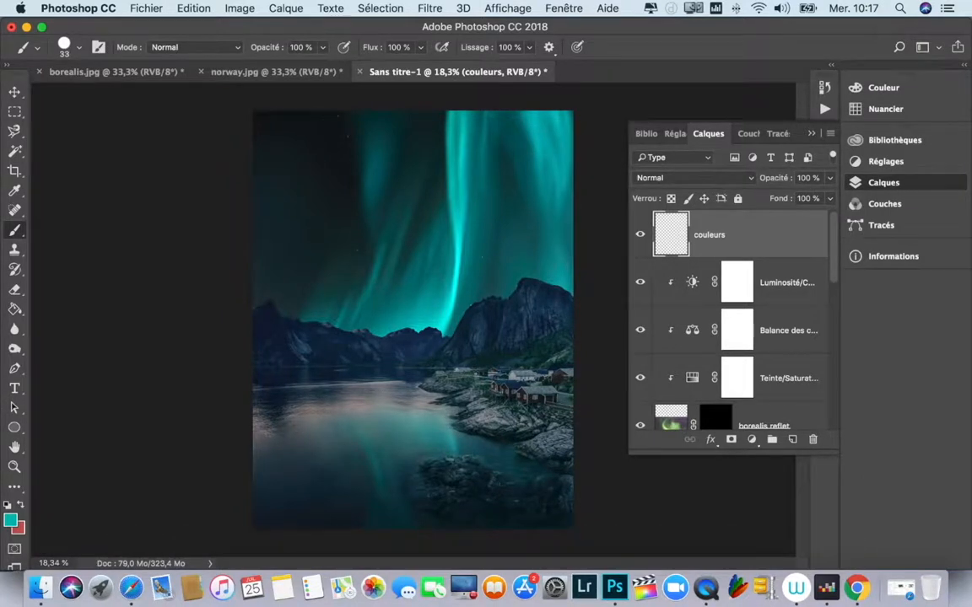
Step: Soften the brush to 11% opacity, 10% flow and a low hardness
{"action": "left_click", "coordinate": [322, 47]}
{"action": "left_click_drag", "start_coordinate": [320, 65], "coordinate": [260, 70]}
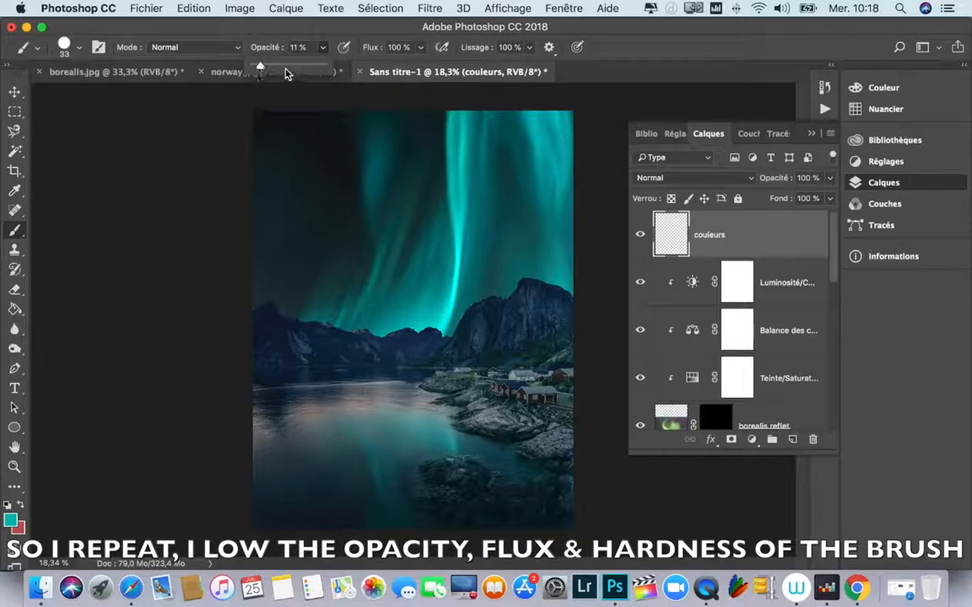
{"action": "left_click", "coordinate": [420, 49]}
{"action": "left_click_drag", "start_coordinate": [420, 65], "coordinate": [322, 64]}
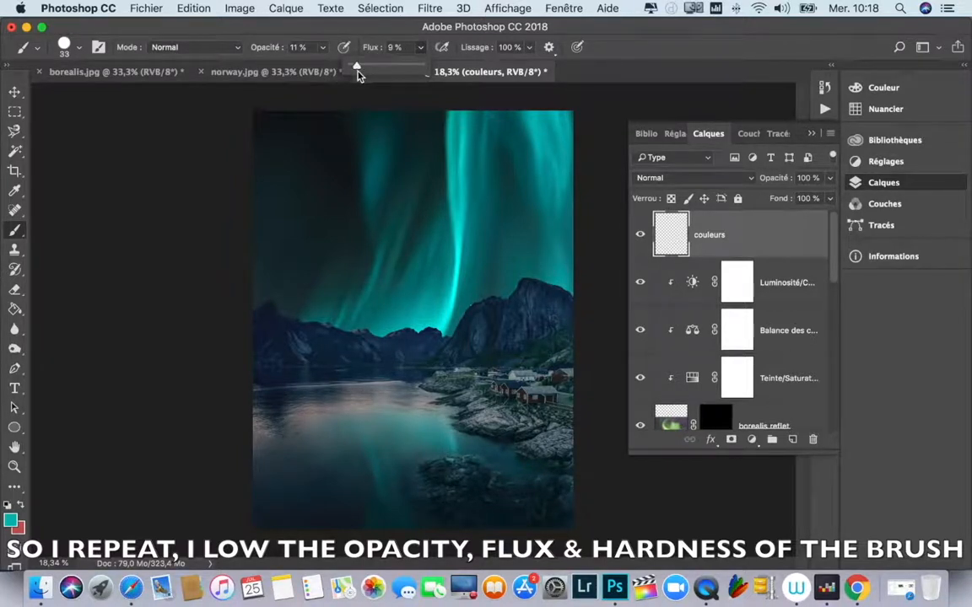
{"action": "right_click", "coordinate": [397, 222]}
{"action": "left_click_drag", "start_coordinate": [570, 284], "coordinate": [576, 290]}
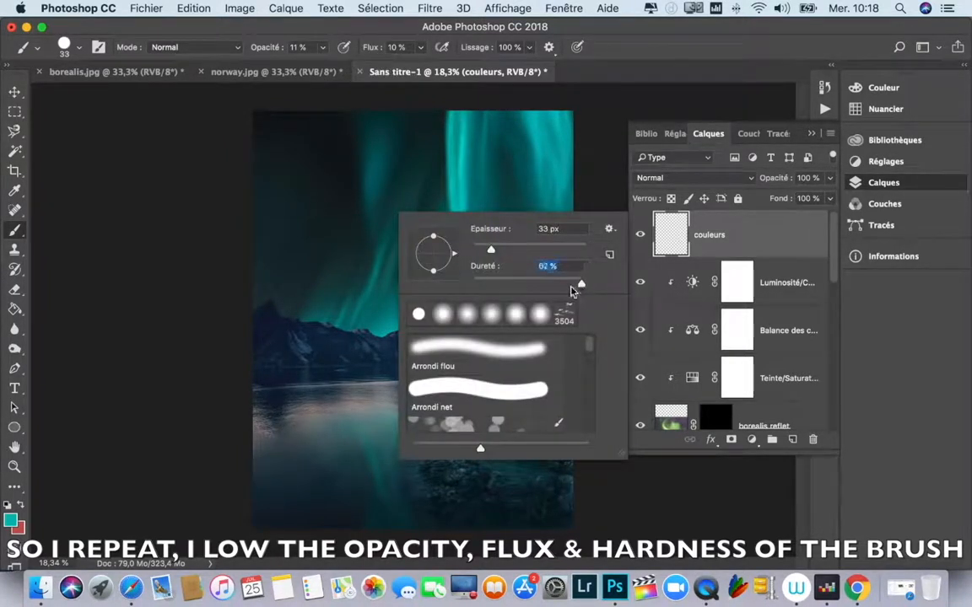
{"action": "left_click_drag", "start_coordinate": [510, 290], "coordinate": [492, 292]}
{"action": "key", "text": "Return"}
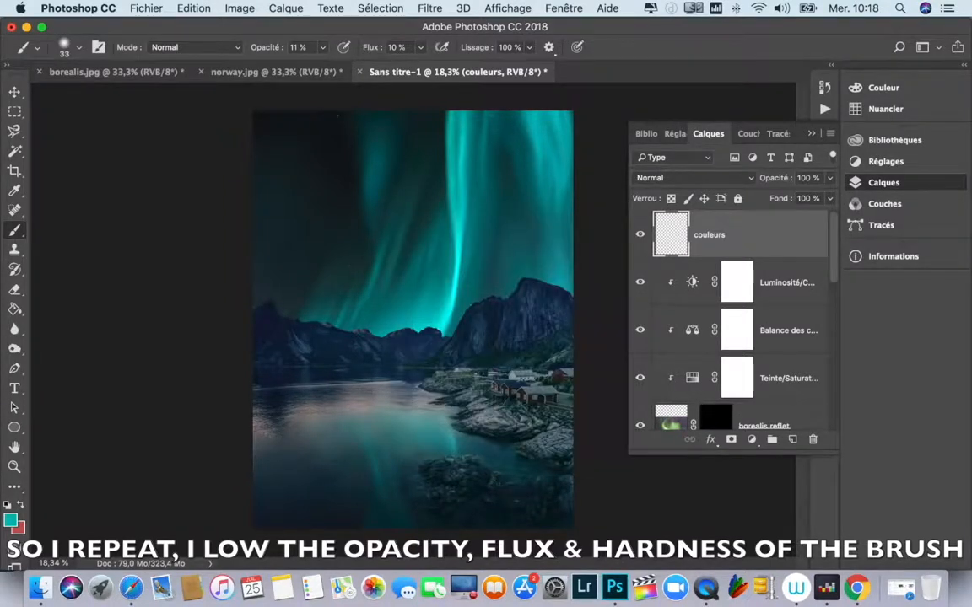
Step: Enlarge the brush to 461 px and softly paint teal over the mountains on the couleurs layer
{"action": "left_click_drag", "start_coordinate": [334, 311], "coordinate": [355, 312]}
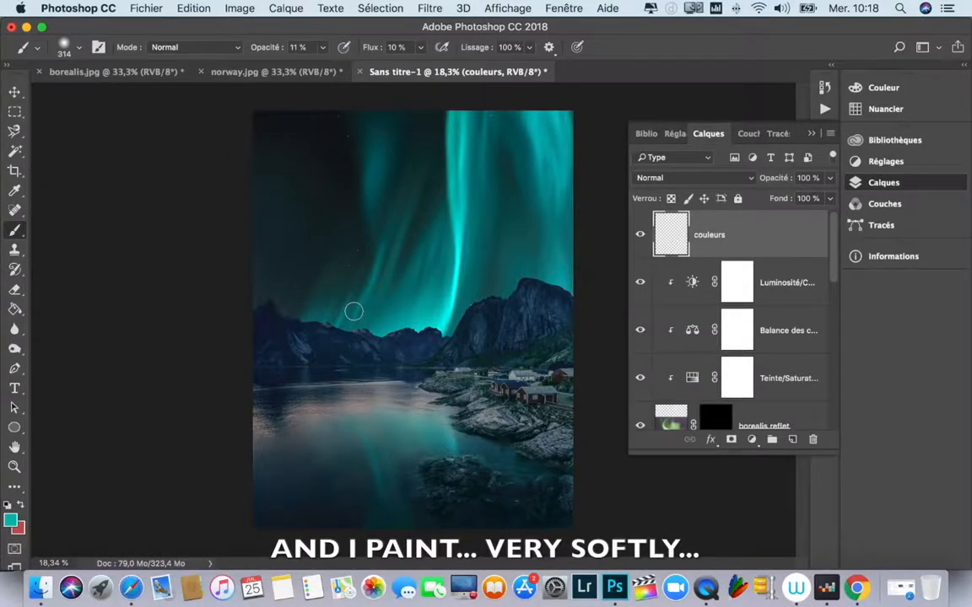
{"action": "left_click_drag", "start_coordinate": [383, 262], "coordinate": [394, 262]}
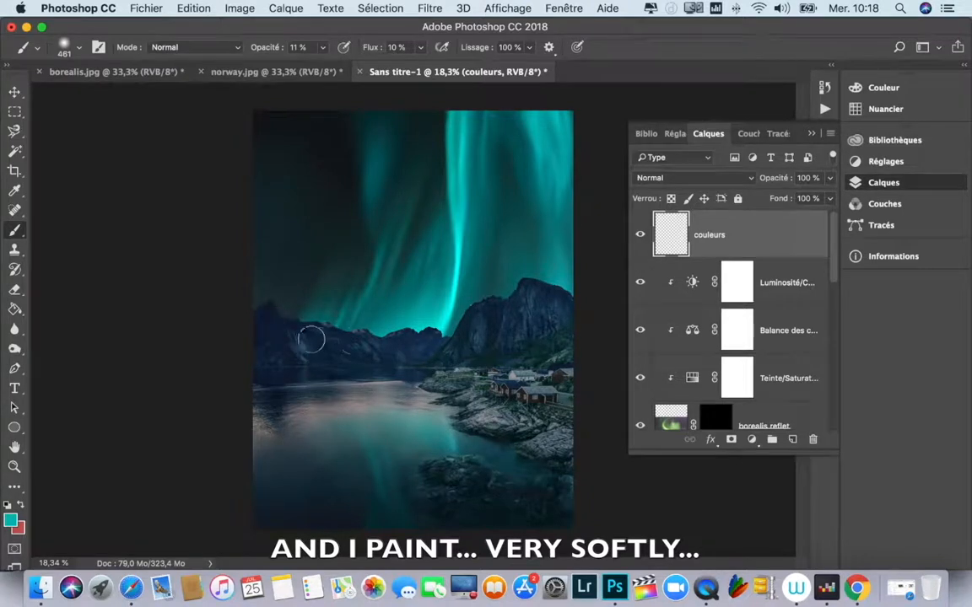
{"action": "mouse_move", "coordinate": [340, 336]}
{"action": "left_mouse_down"}
{"action": "mouse_move", "coordinate": [268, 354]}
{"action": "mouse_move", "coordinate": [307, 355]}
{"action": "mouse_move", "coordinate": [306, 341]}
{"action": "mouse_move", "coordinate": [412, 344]}
{"action": "mouse_move", "coordinate": [318, 355]}
{"action": "mouse_move", "coordinate": [357, 357]}
{"action": "mouse_move", "coordinate": [339, 356]}
{"action": "mouse_move", "coordinate": [364, 347]}
{"action": "left_mouse_up"}
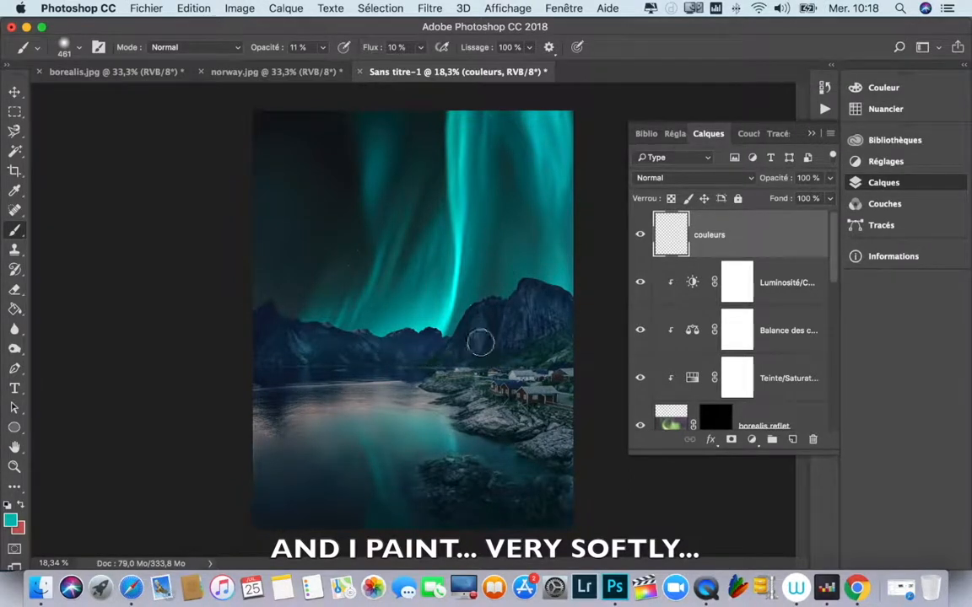
{"action": "mouse_move", "coordinate": [551, 295]}
{"action": "left_mouse_down"}
{"action": "mouse_move", "coordinate": [562, 301]}
{"action": "mouse_move", "coordinate": [508, 334]}
{"action": "mouse_move", "coordinate": [537, 332]}
{"action": "mouse_move", "coordinate": [525, 341]}
{"action": "mouse_move", "coordinate": [518, 332]}
{"action": "mouse_move", "coordinate": [568, 313]}
{"action": "mouse_move", "coordinate": [531, 313]}
{"action": "mouse_move", "coordinate": [608, 273]}
{"action": "left_mouse_up"}
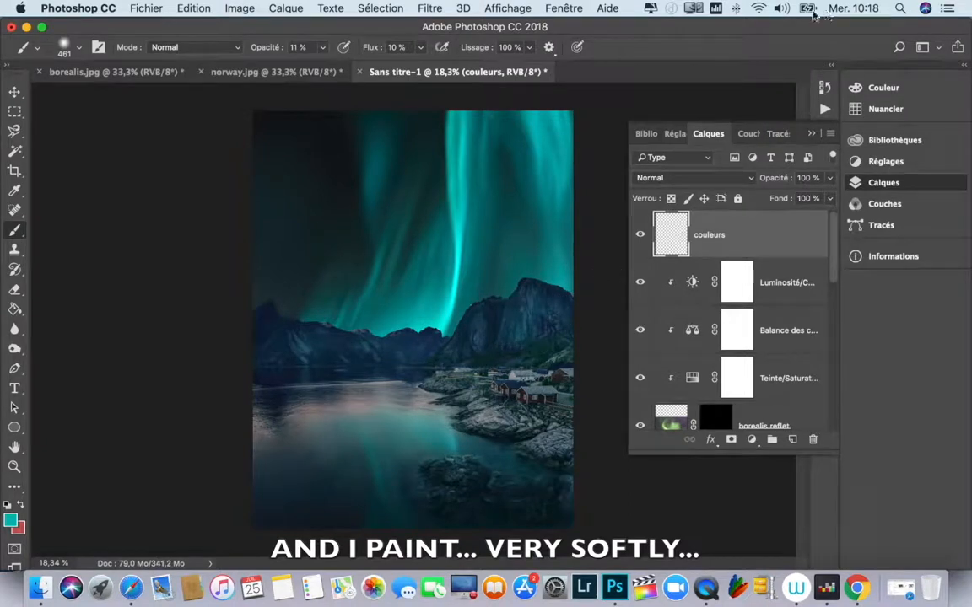
Step: Turn off the computer's Wi-Fi
{"action": "left_click", "coordinate": [760, 10]}
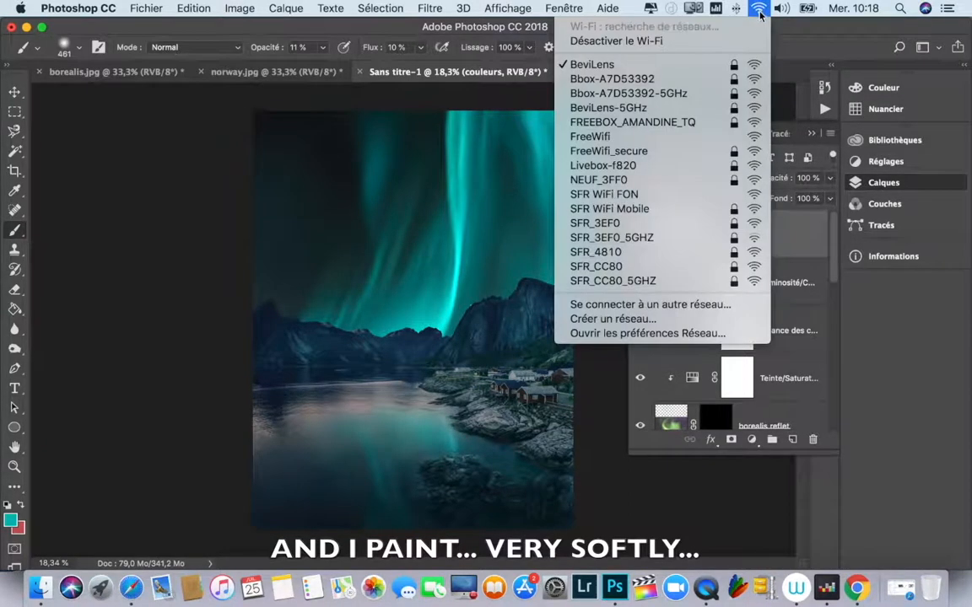
{"action": "left_click", "coordinate": [691, 48]}
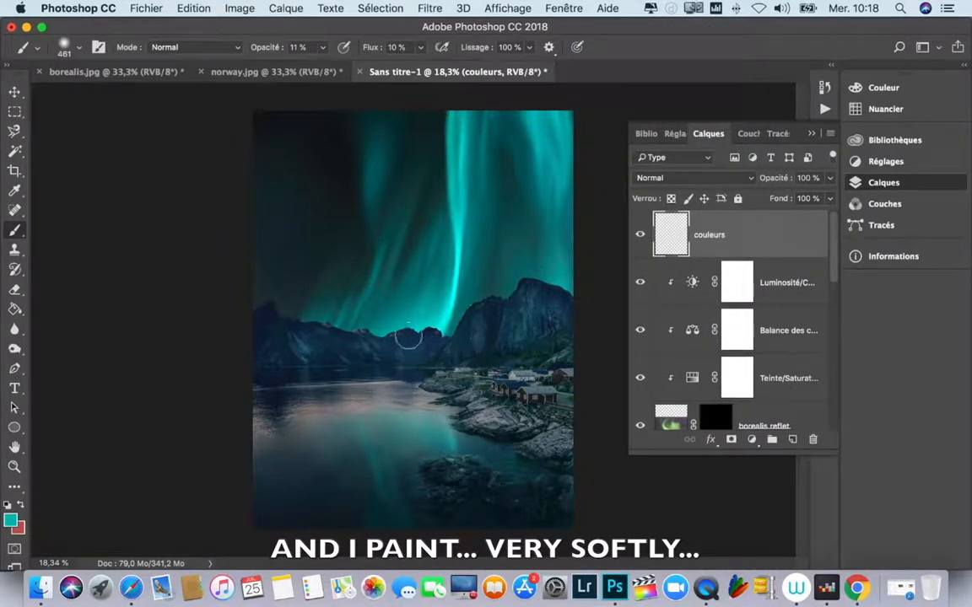
Step: Paint more soft teal over the mountains, then lower the couleurs layer's opacity to 73%
{"action": "mouse_move", "coordinate": [274, 320]}
{"action": "left_mouse_down"}
{"action": "mouse_move", "coordinate": [247, 342]}
{"action": "mouse_move", "coordinate": [269, 351]}
{"action": "mouse_move", "coordinate": [267, 365]}
{"action": "mouse_move", "coordinate": [317, 354]}
{"action": "mouse_move", "coordinate": [306, 345]}
{"action": "mouse_move", "coordinate": [418, 344]}
{"action": "mouse_move", "coordinate": [526, 323]}
{"action": "mouse_move", "coordinate": [542, 291]}
{"action": "mouse_move", "coordinate": [579, 309]}
{"action": "mouse_move", "coordinate": [515, 331]}
{"action": "mouse_move", "coordinate": [525, 331]}
{"action": "mouse_move", "coordinate": [303, 335]}
{"action": "mouse_move", "coordinate": [253, 313]}
{"action": "mouse_move", "coordinate": [355, 360]}
{"action": "mouse_move", "coordinate": [443, 345]}
{"action": "mouse_move", "coordinate": [510, 321]}
{"action": "mouse_move", "coordinate": [515, 307]}
{"action": "mouse_move", "coordinate": [563, 297]}
{"action": "mouse_move", "coordinate": [539, 299]}
{"action": "mouse_move", "coordinate": [572, 319]}
{"action": "mouse_move", "coordinate": [525, 325]}
{"action": "mouse_move", "coordinate": [503, 341]}
{"action": "mouse_move", "coordinate": [528, 340]}
{"action": "mouse_move", "coordinate": [497, 349]}
{"action": "mouse_move", "coordinate": [425, 331]}
{"action": "mouse_move", "coordinate": [278, 341]}
{"action": "mouse_move", "coordinate": [299, 349]}
{"action": "mouse_move", "coordinate": [277, 317]}
{"action": "mouse_move", "coordinate": [245, 349]}
{"action": "left_mouse_up"}
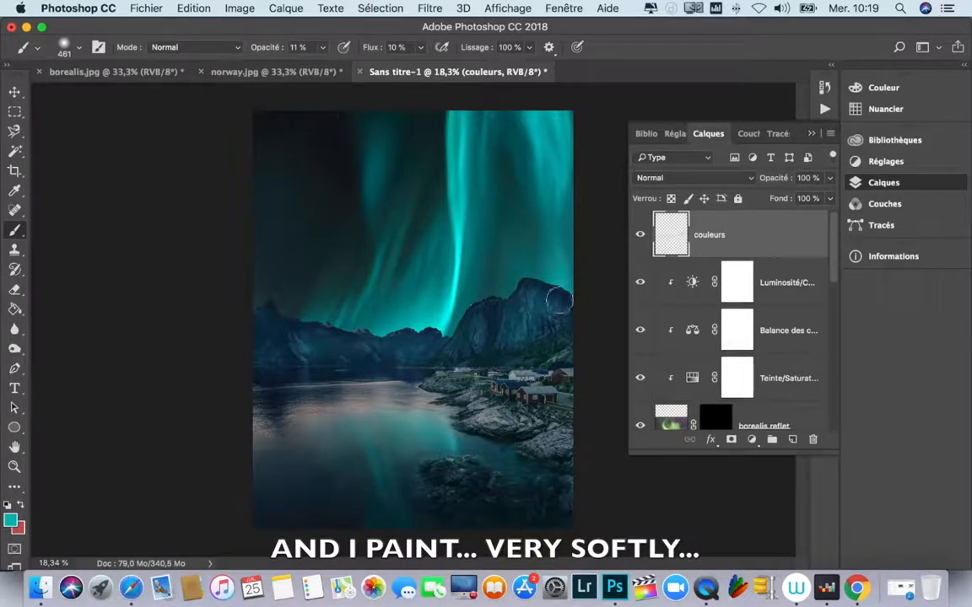
{"action": "left_click", "coordinate": [831, 178]}
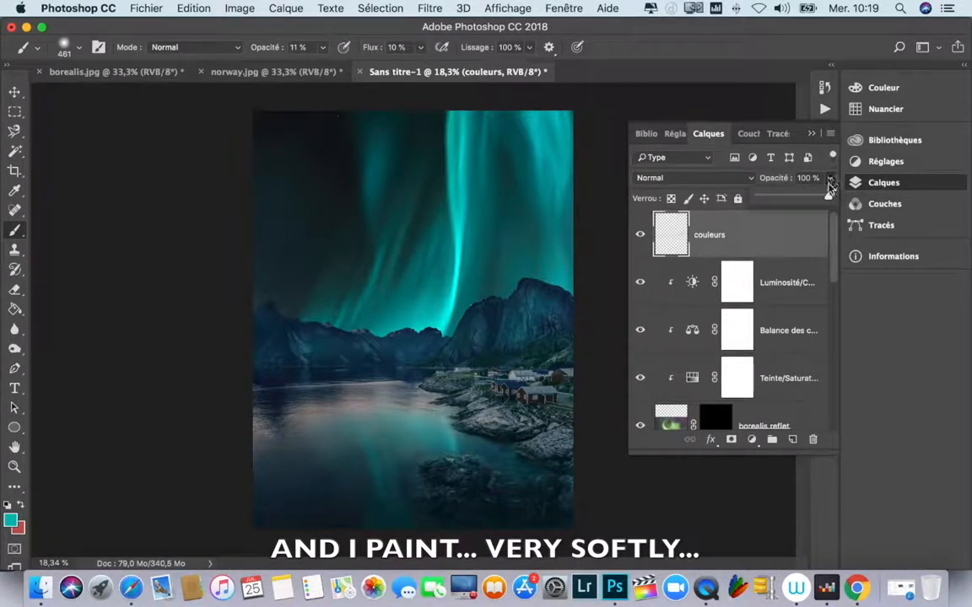
{"action": "left_click_drag", "start_coordinate": [829, 197], "coordinate": [812, 200]}
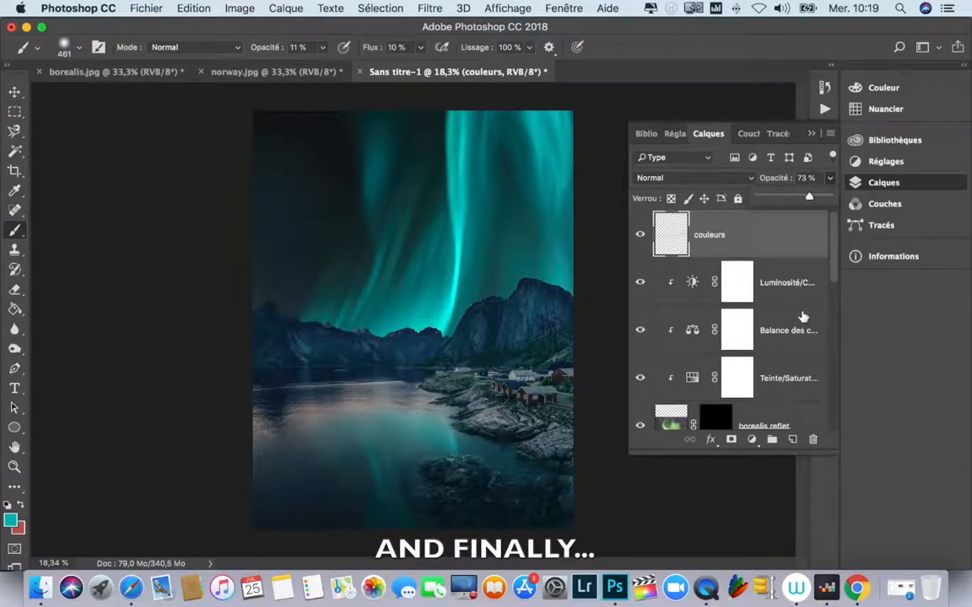
Step: Add a new layer above the couleurs layer and name it halo
{"action": "left_click", "coordinate": [831, 179]}
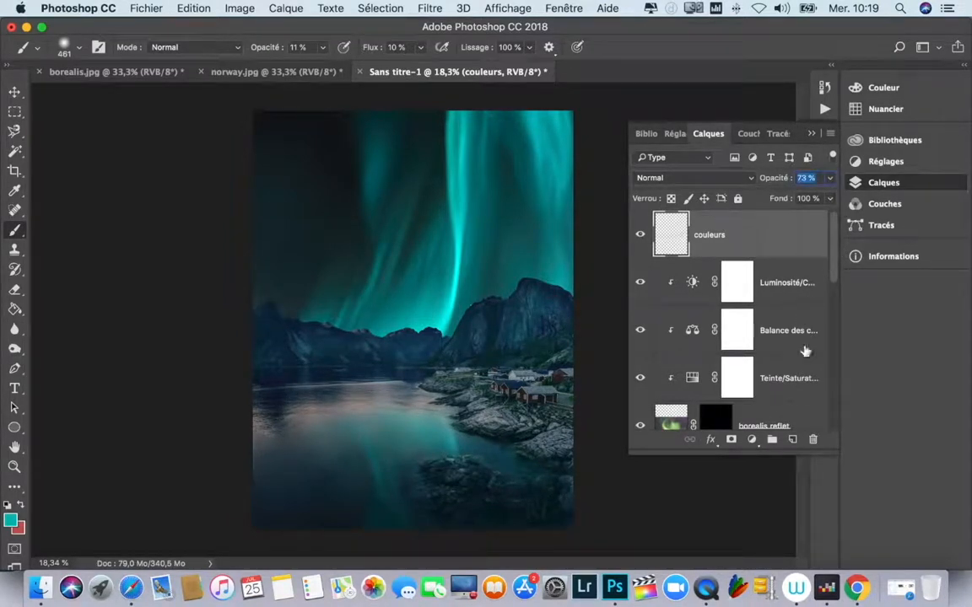
{"action": "left_click", "coordinate": [793, 439]}
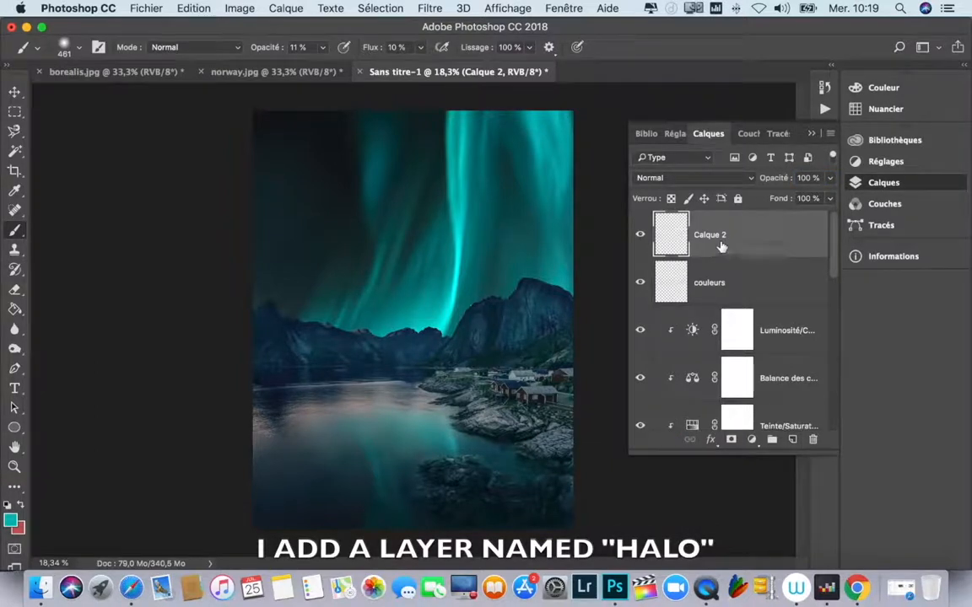
{"action": "type", "text": "halo"}
{"action": "key", "text": "Return"}
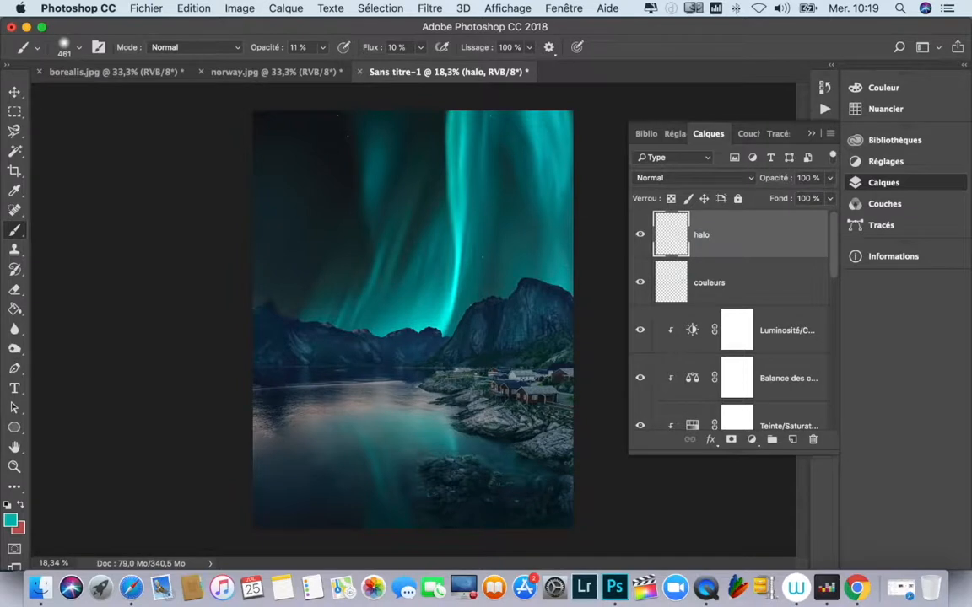
Step: Set the foreground colour to white and check the soft brush's settings for painting on the halo layer
{"action": "left_click", "coordinate": [882, 88]}
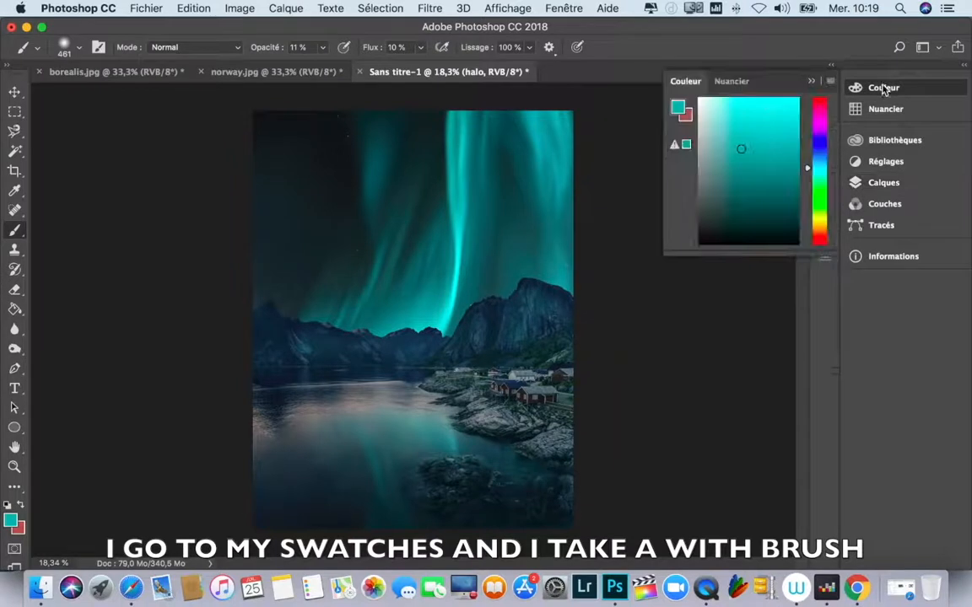
{"action": "left_click", "coordinate": [701, 102]}
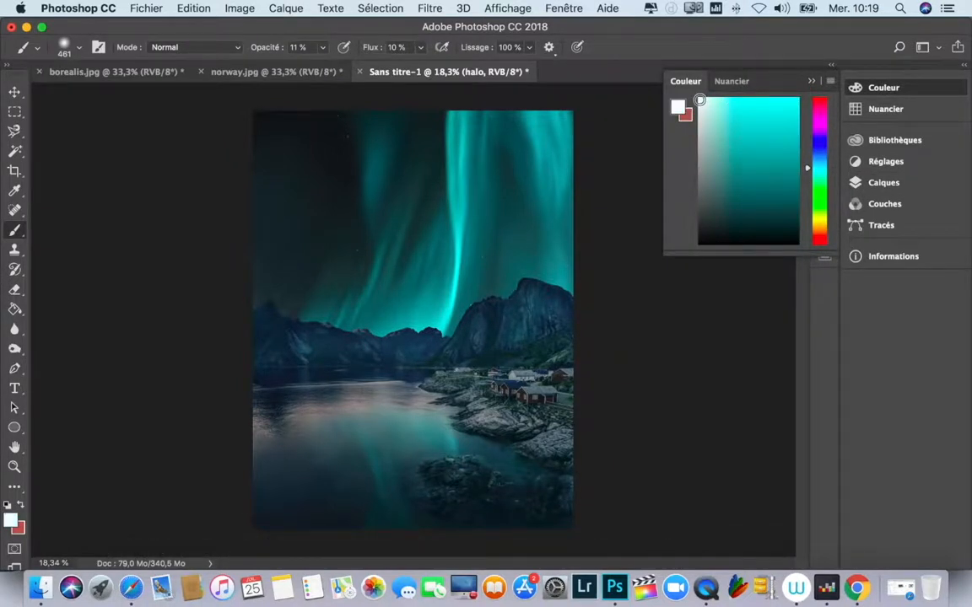
{"action": "left_click", "coordinate": [892, 91]}
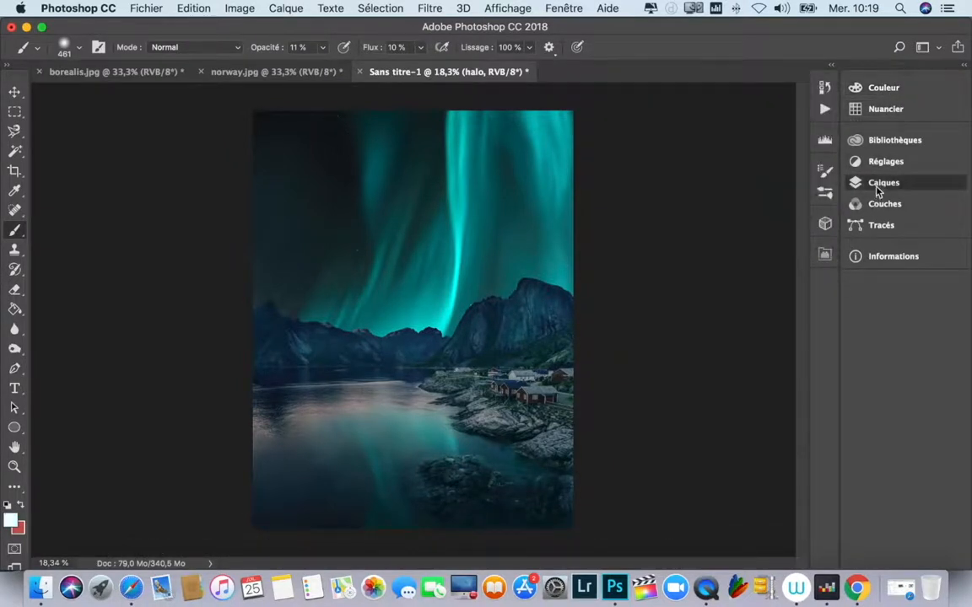
{"action": "left_click", "coordinate": [854, 183]}
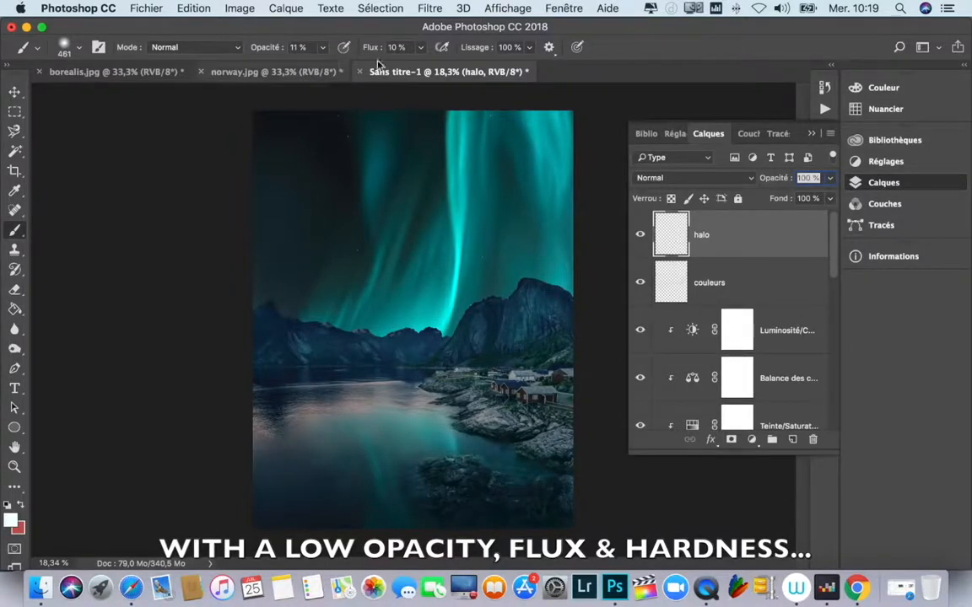
{"action": "right_click", "coordinate": [393, 268]}
{"action": "left_click", "coordinate": [215, 228]}
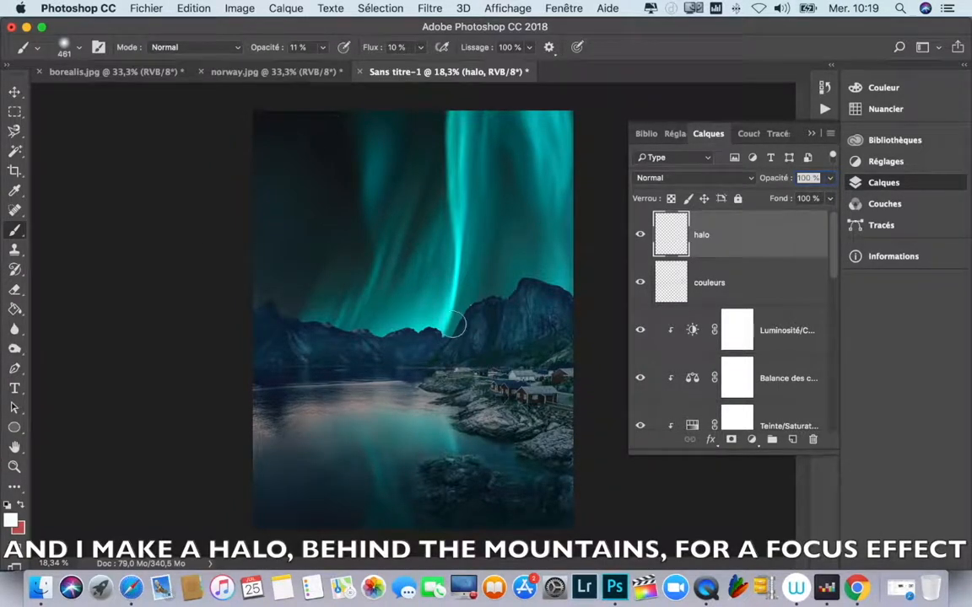
{"action": "left_click_drag", "start_coordinate": [413, 265], "coordinate": [483, 303]}
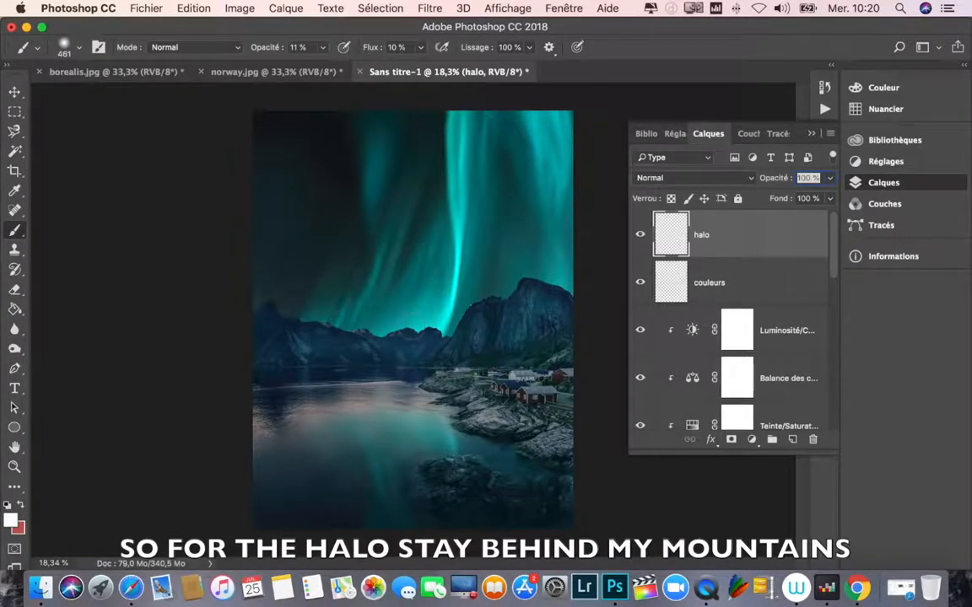
Step: Copy the borealis layer's mask onto the halo layer
{"action": "left_click_drag", "start_coordinate": [834, 256], "coordinate": [831, 341]}
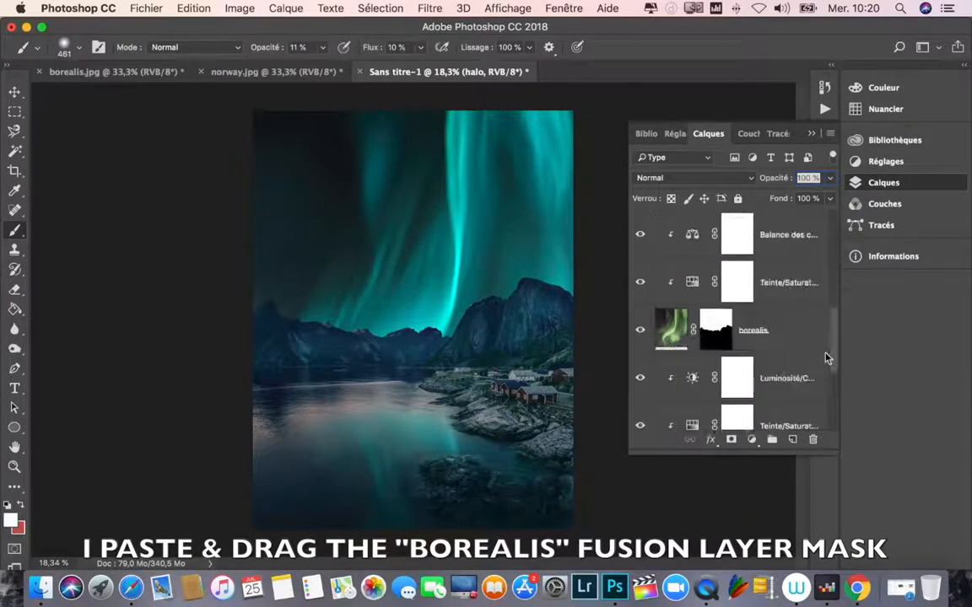
{"action": "left_click", "coordinate": [715, 338]}
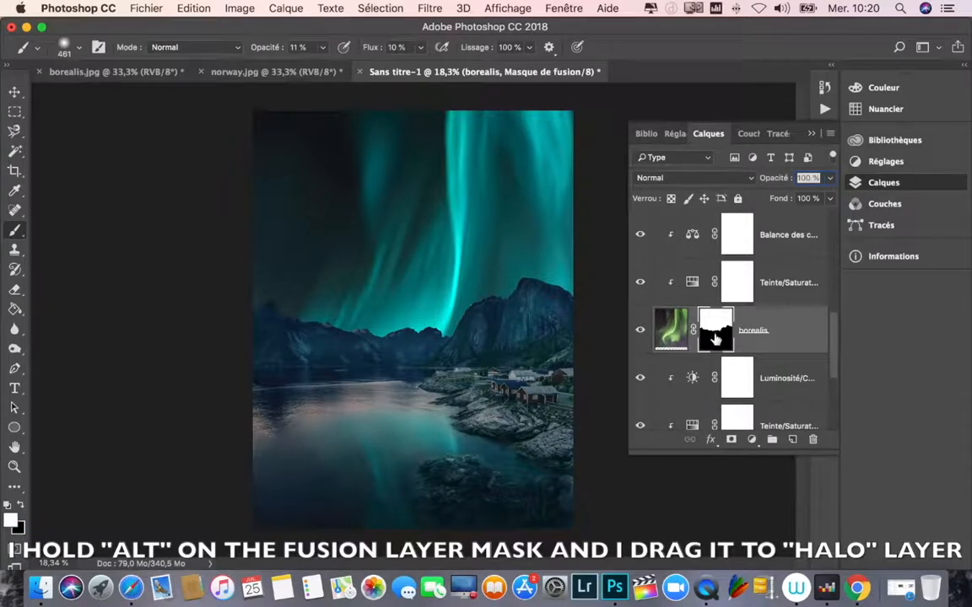
{"action": "left_click_drag", "start_coordinate": [716, 337], "coordinate": [726, 242]}
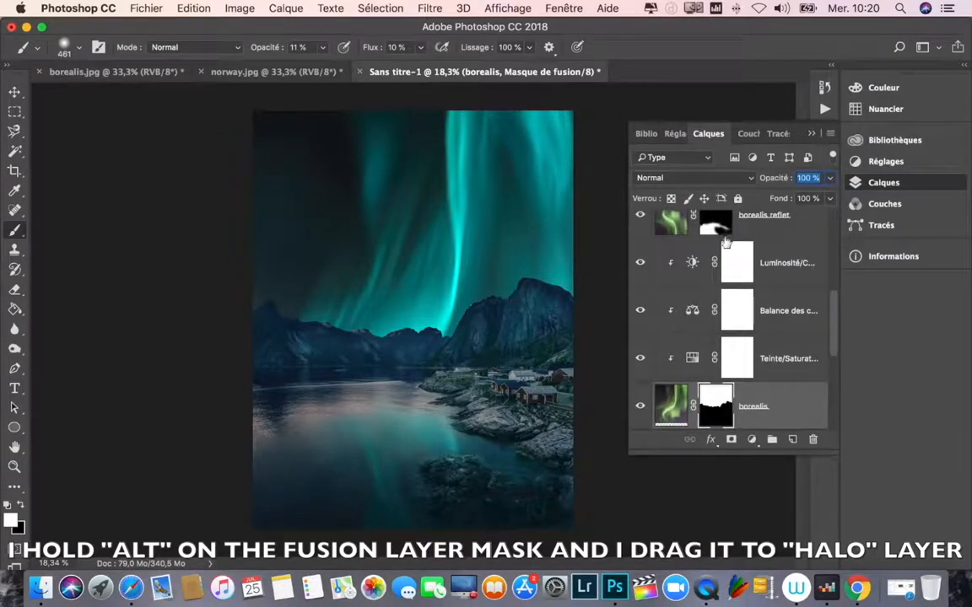
{"action": "left_click_drag", "start_coordinate": [833, 305], "coordinate": [830, 215]}
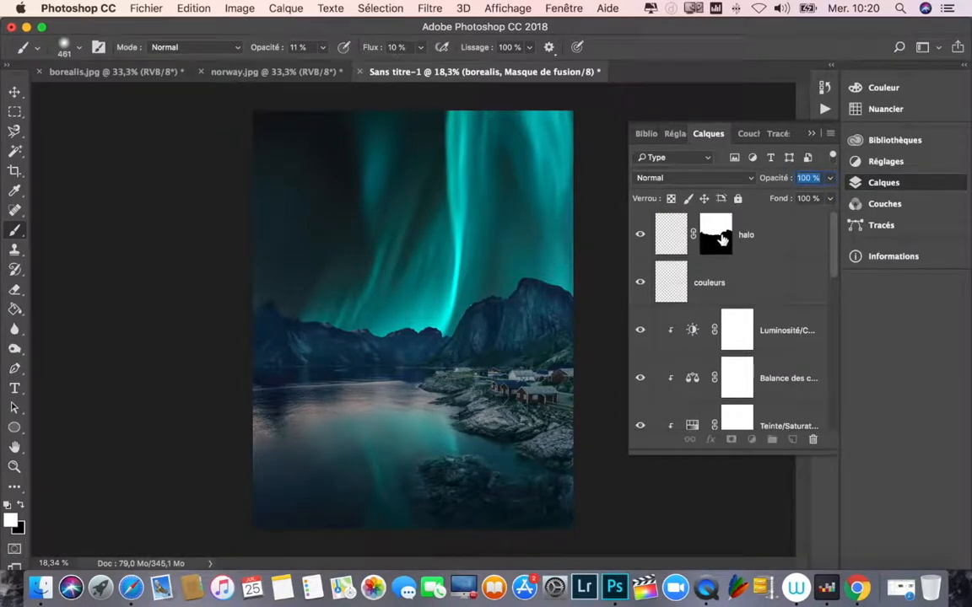
Step: Enlarge the brush to 1978 px and softly paint a white glow on the halo layer in the sky just behind the mountains
{"action": "left_click", "coordinate": [720, 237]}
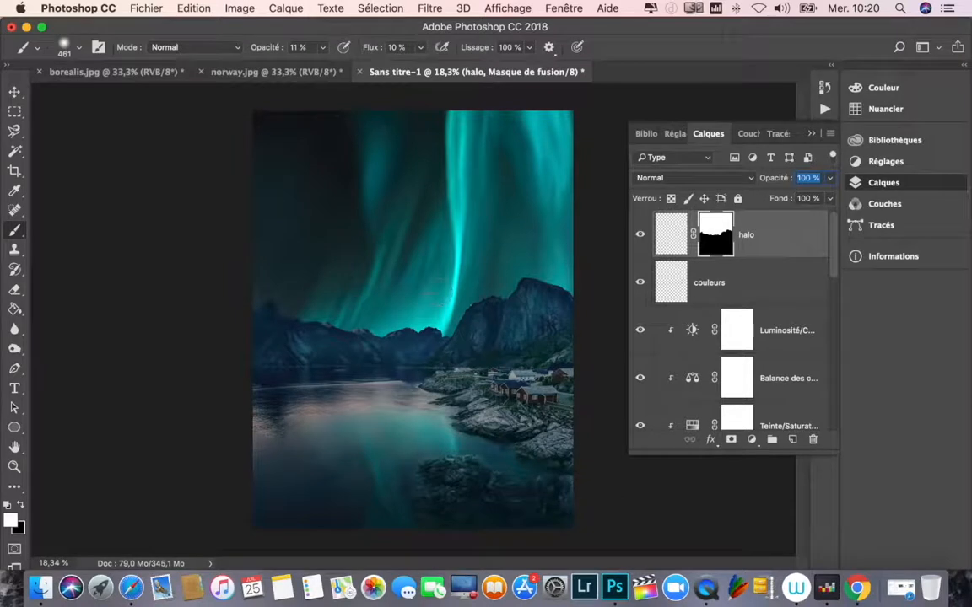
{"action": "left_click_drag", "start_coordinate": [400, 297], "coordinate": [477, 297]}
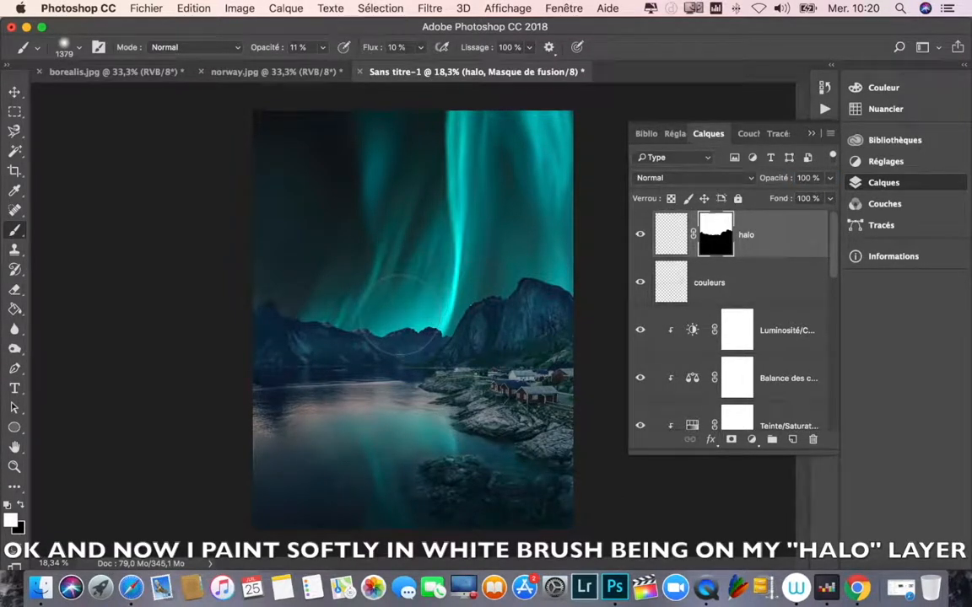
{"action": "left_click_drag", "start_coordinate": [402, 315], "coordinate": [457, 315]}
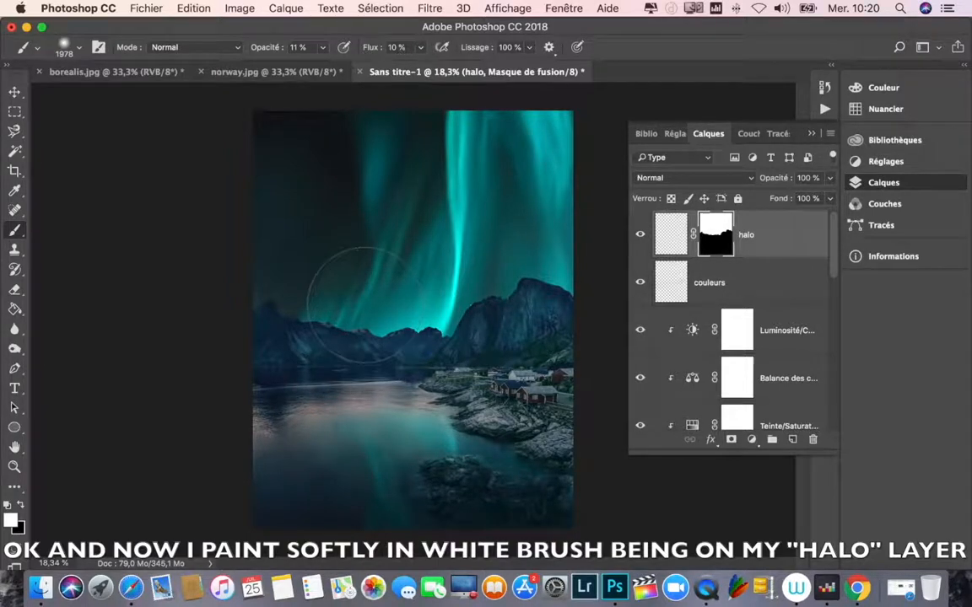
{"action": "left_click", "coordinate": [663, 241]}
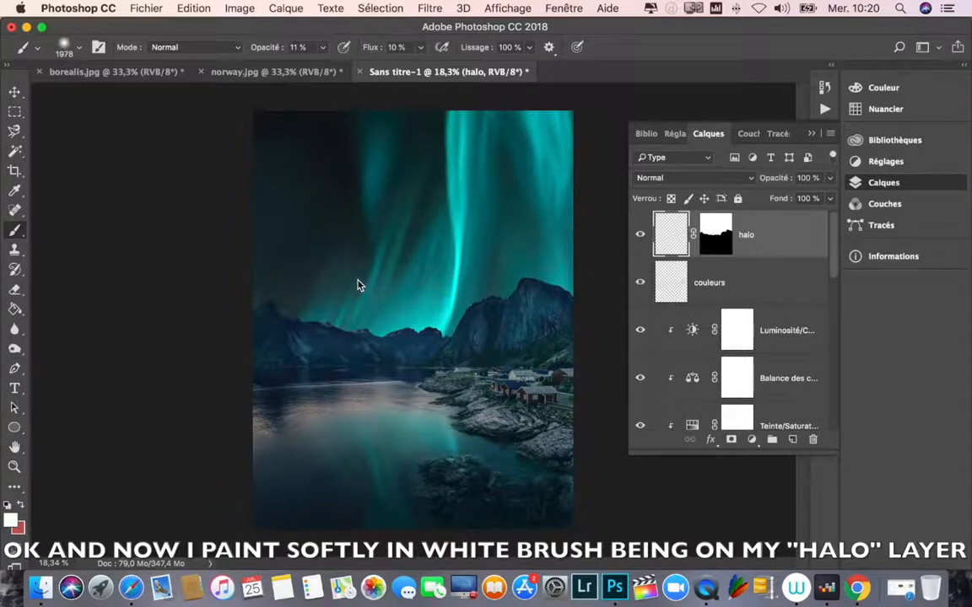
{"action": "mouse_move", "coordinate": [381, 272]}
{"action": "left_mouse_down"}
{"action": "mouse_move", "coordinate": [347, 255]}
{"action": "mouse_move", "coordinate": [390, 239]}
{"action": "mouse_move", "coordinate": [468, 293]}
{"action": "mouse_move", "coordinate": [457, 323]}
{"action": "mouse_move", "coordinate": [391, 327]}
{"action": "mouse_move", "coordinate": [400, 329]}
{"action": "mouse_move", "coordinate": [475, 293]}
{"action": "mouse_move", "coordinate": [453, 280]}
{"action": "left_mouse_up"}
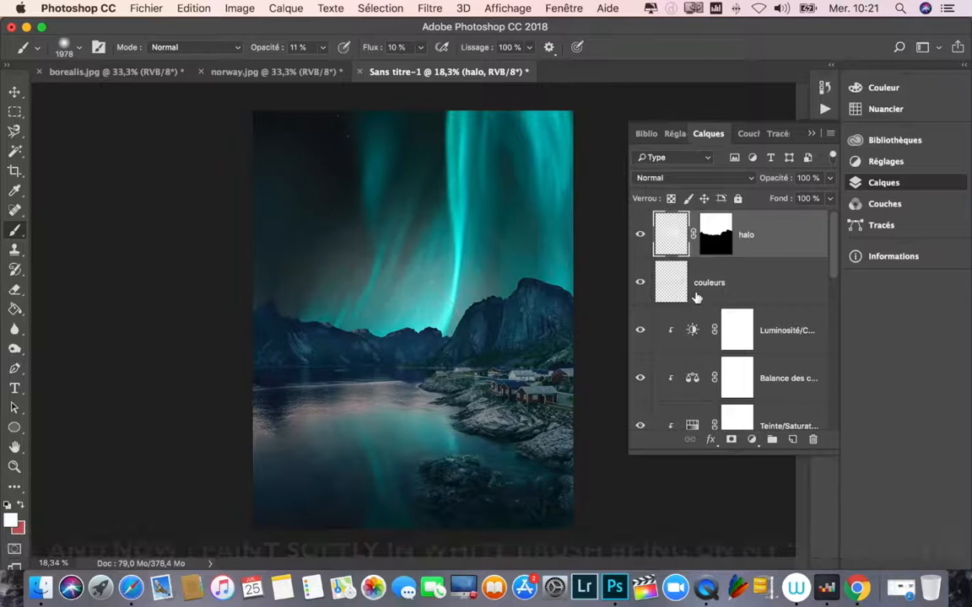
Step: Lower the halo layer's opacity to 66%
{"action": "left_click", "coordinate": [831, 178]}
{"action": "left_click_drag", "start_coordinate": [831, 197], "coordinate": [805, 198]}
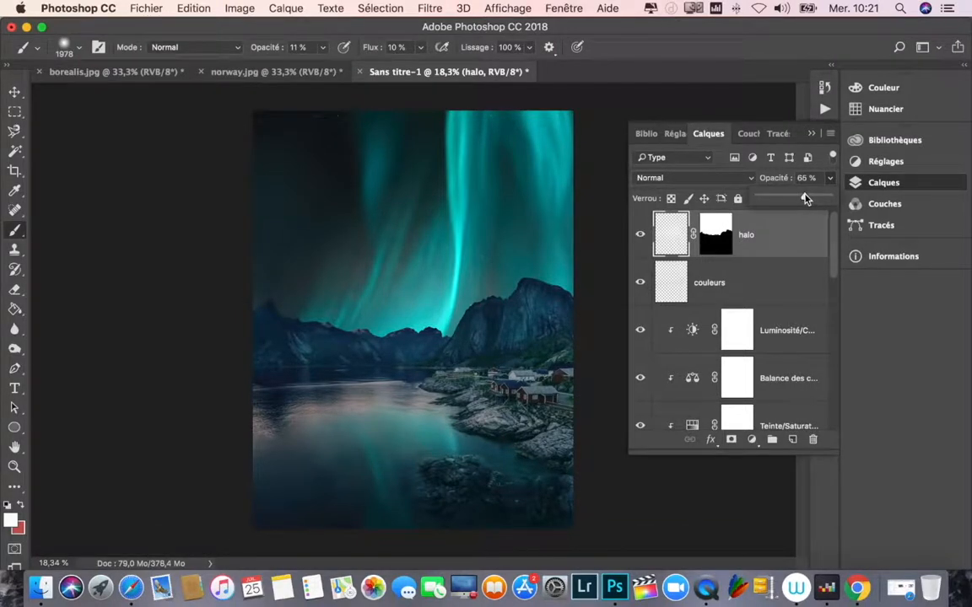
{"action": "left_click_drag", "start_coordinate": [806, 198], "coordinate": [807, 198]}
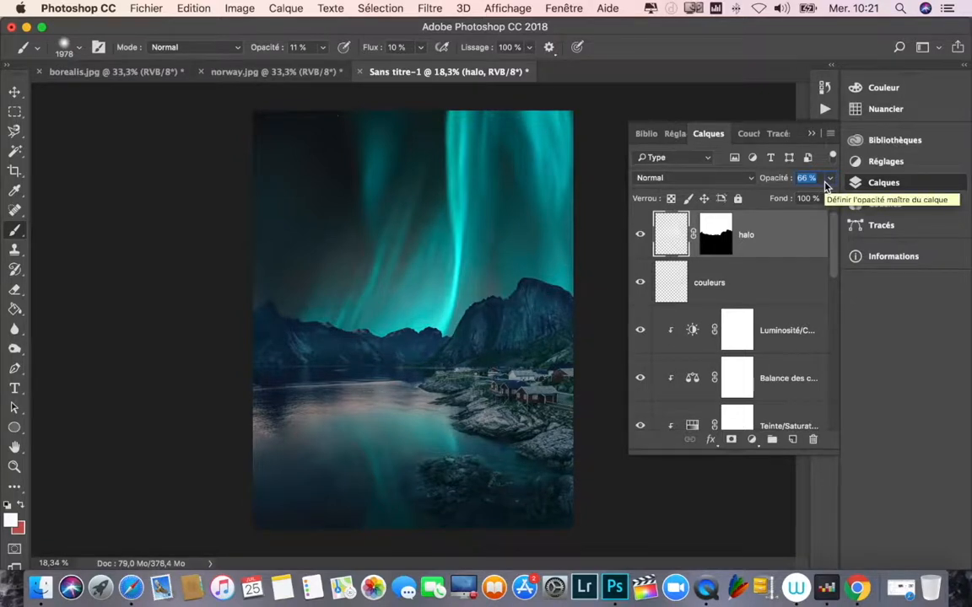
Step: Set the brightness to -86 in the Brightness/Contrast adjustment clipped to the premier plan layer
{"action": "left_click_drag", "start_coordinate": [837, 221], "coordinate": [830, 400]}
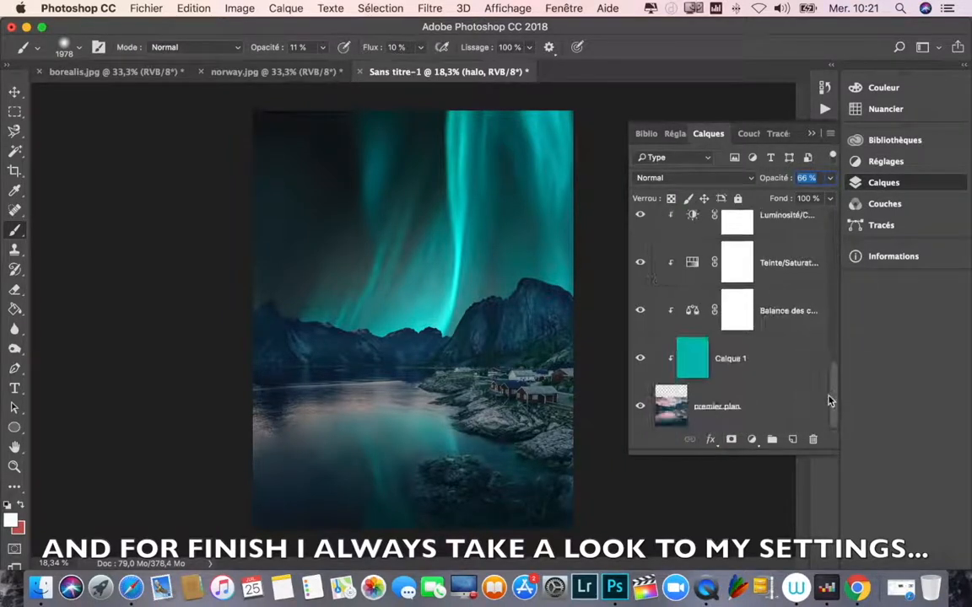
{"action": "scroll", "coordinate": [713, 371], "scroll_direction": "up", "scroll_amount": 2}
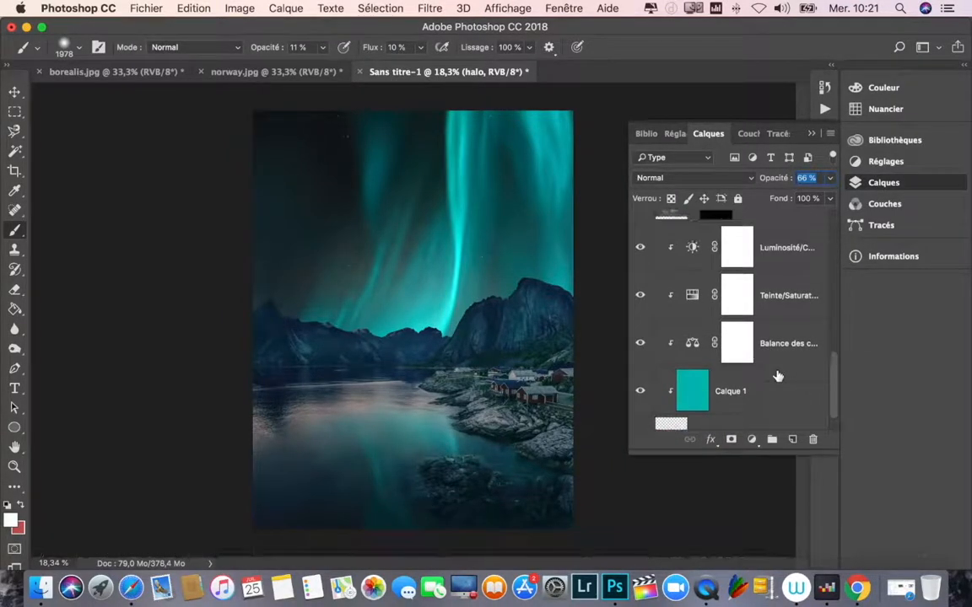
{"action": "double_click", "coordinate": [692, 251]}
{"action": "left_click_drag", "start_coordinate": [631, 303], "coordinate": [627, 306]}
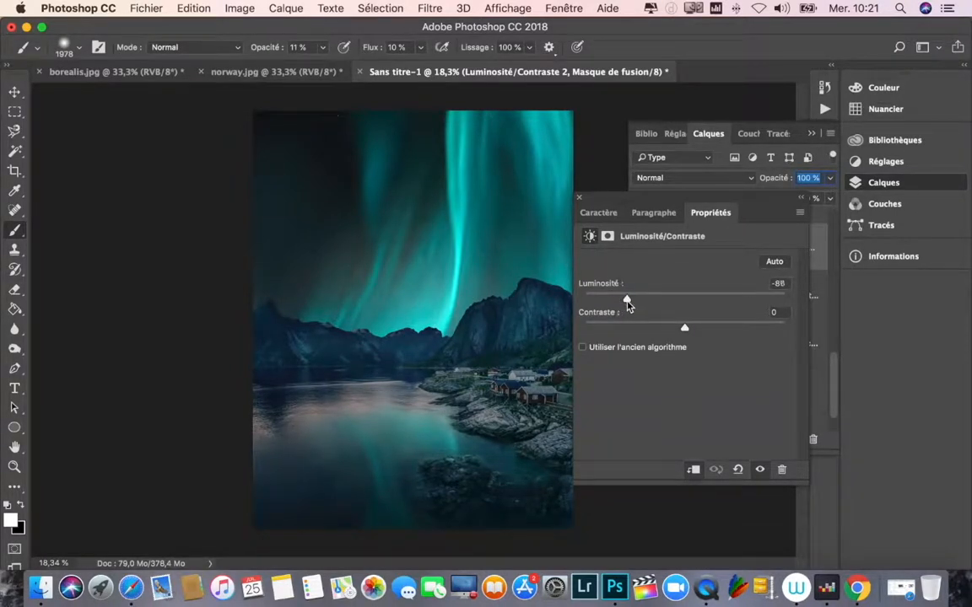
{"action": "left_click", "coordinate": [579, 199]}
Step: Raise the couleurs layer's opacity to 80%
{"action": "left_click_drag", "start_coordinate": [835, 376], "coordinate": [831, 223]}
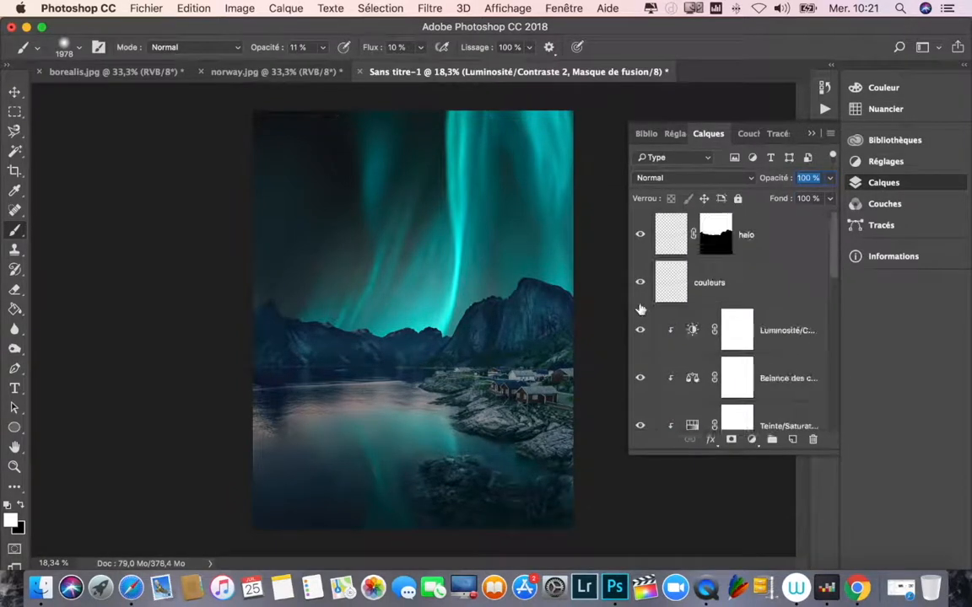
{"action": "left_click", "coordinate": [661, 283]}
{"action": "left_click_drag", "start_coordinate": [829, 182], "coordinate": [808, 200]}
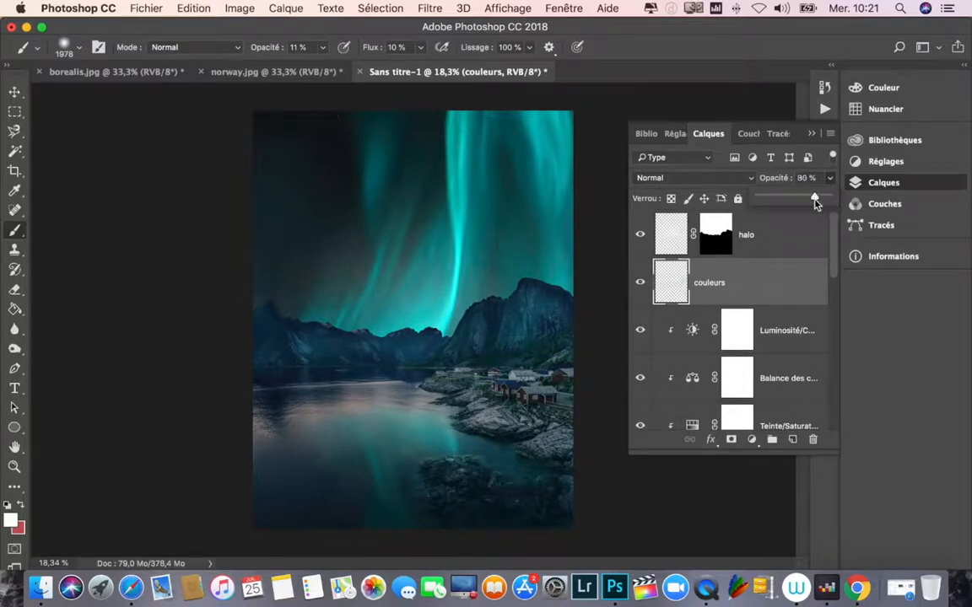
{"action": "left_click", "coordinate": [811, 133]}
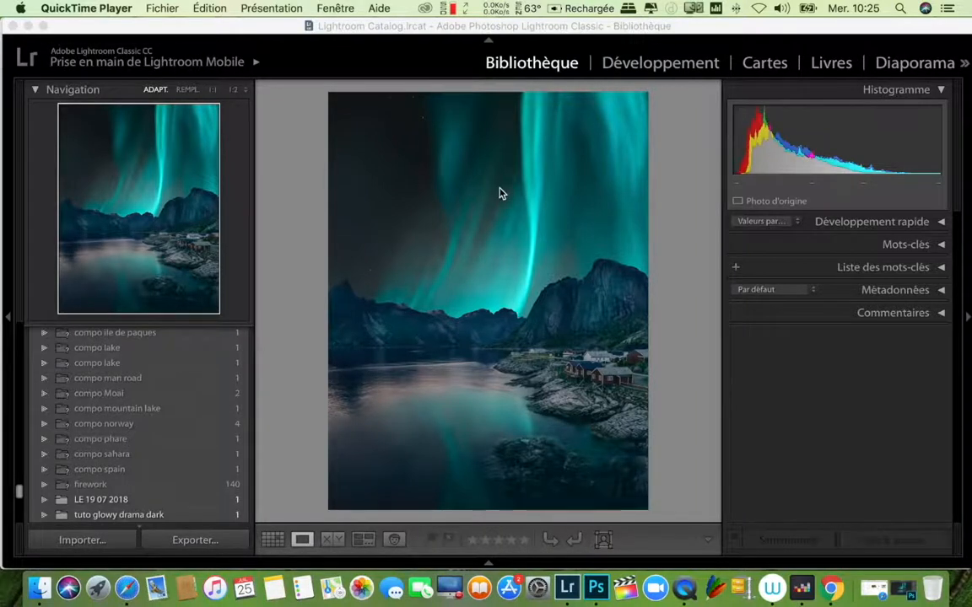
Step: In Lightroom, develop the composite with temperature -4, tint +12, exposure -0.05 and contrast -14
{"action": "left_click", "coordinate": [652, 70]}
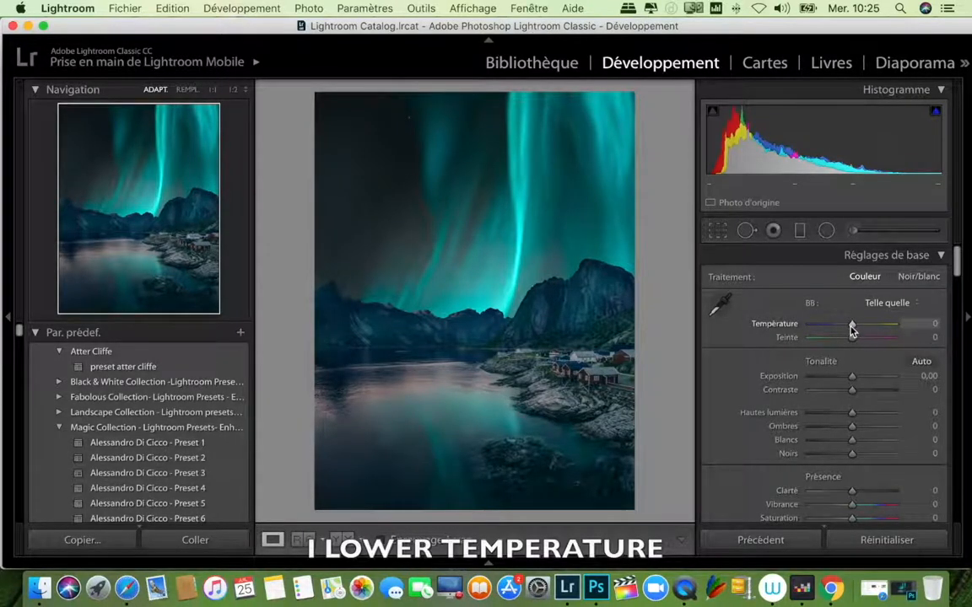
{"action": "left_click_drag", "start_coordinate": [850, 325], "coordinate": [857, 344]}
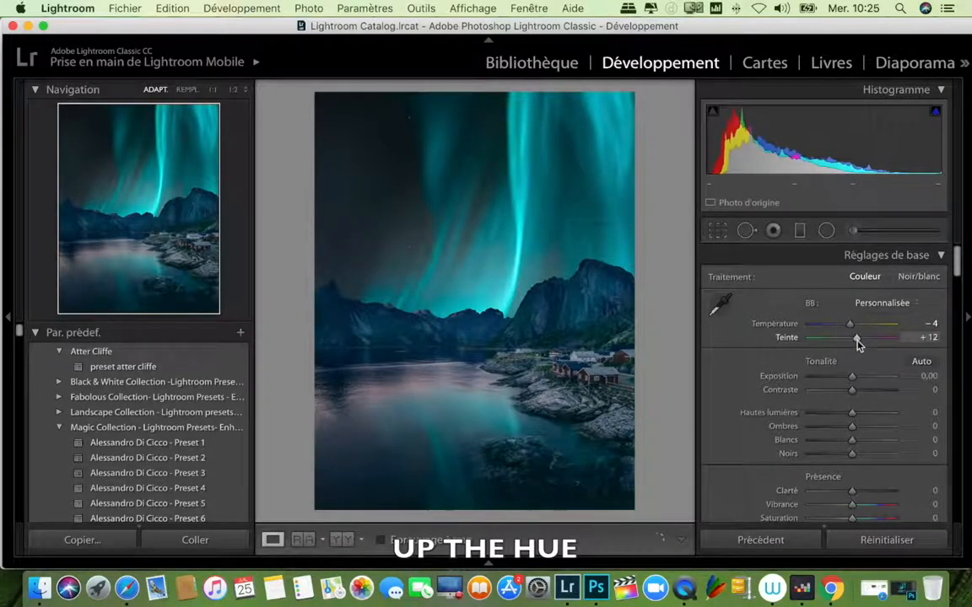
{"action": "left_click_drag", "start_coordinate": [853, 378], "coordinate": [854, 382]}
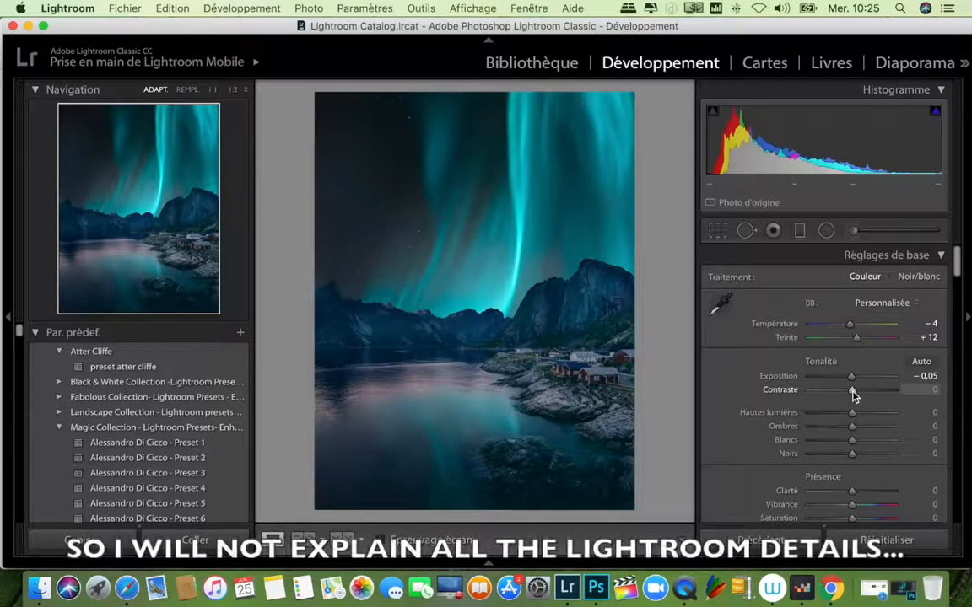
{"action": "left_click_drag", "start_coordinate": [852, 393], "coordinate": [846, 393]}
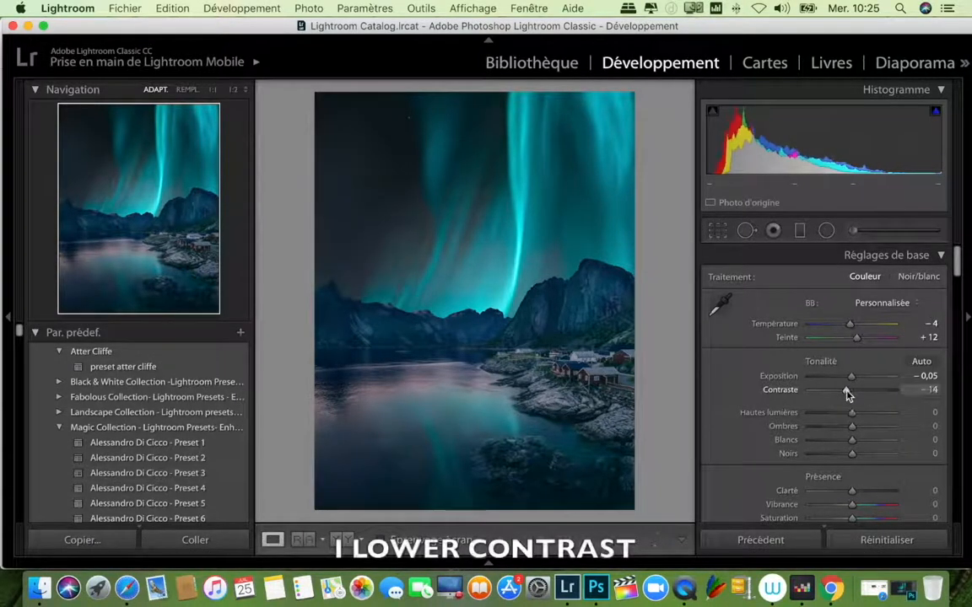
Step: Lower the photo's clarity to -61 for a glowy effect
{"action": "scroll", "coordinate": [874, 450], "scroll_direction": "down", "scroll_amount": 2}
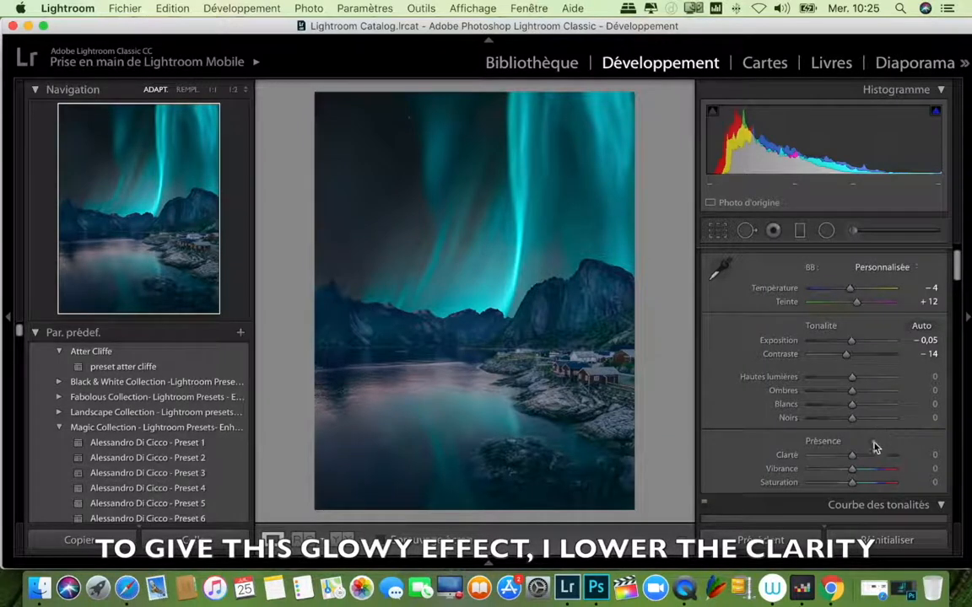
{"action": "left_click_drag", "start_coordinate": [852, 457], "coordinate": [828, 462]}
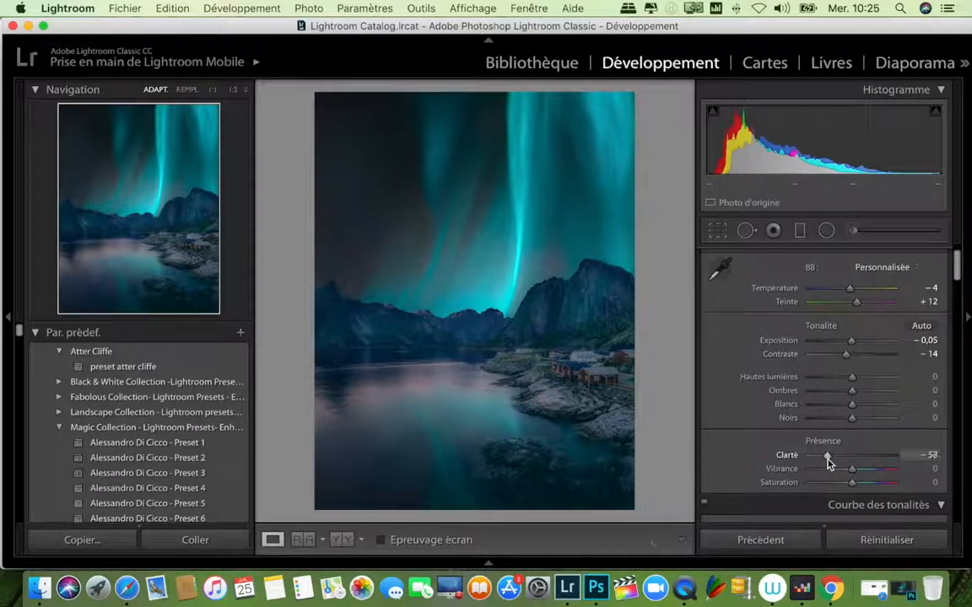
{"action": "left_click_drag", "start_coordinate": [827, 462], "coordinate": [826, 462]}
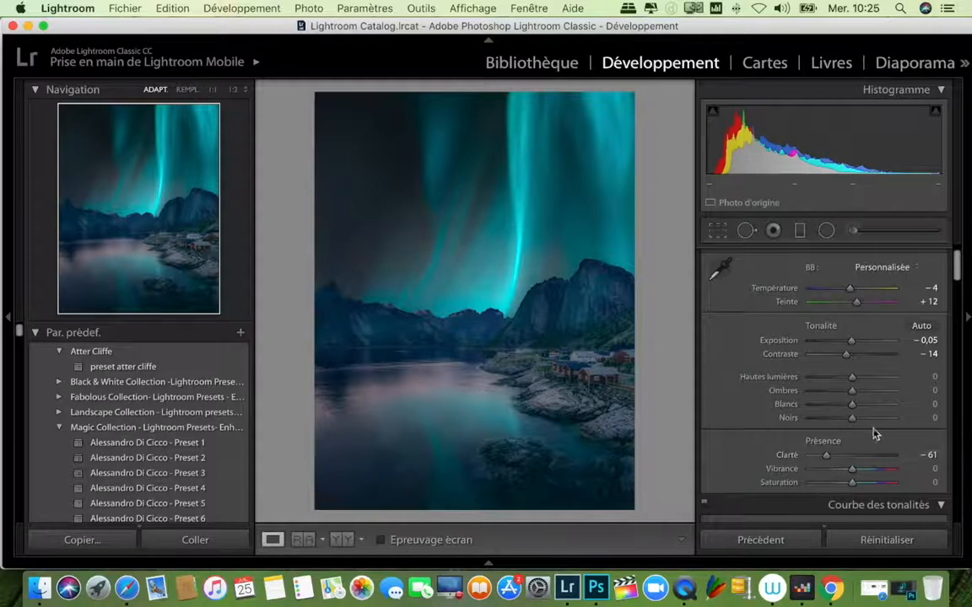
Step: Set the photo's highlights to -12, shadows to +14 and whites to +65
{"action": "left_click_drag", "start_coordinate": [852, 381], "coordinate": [878, 408]}
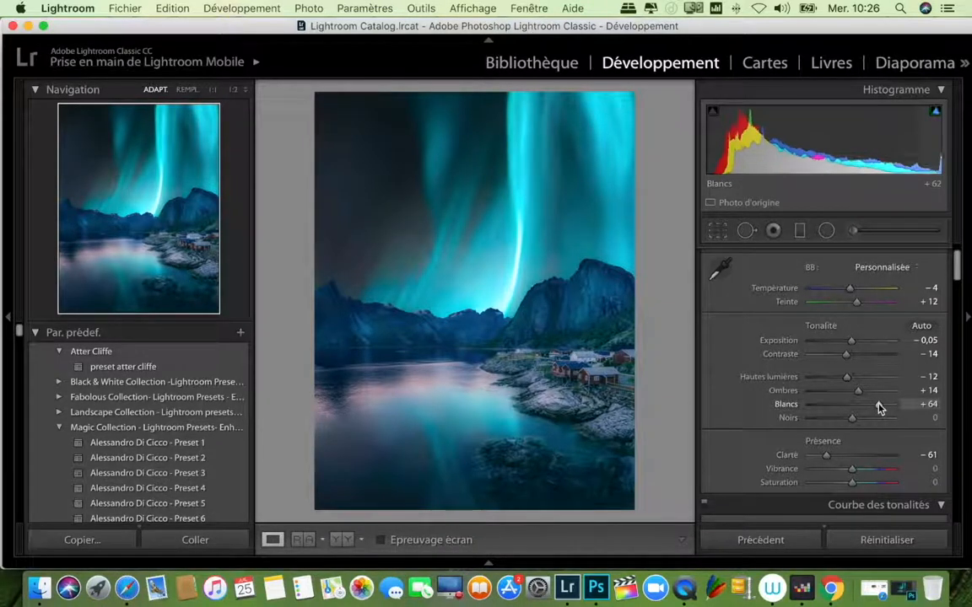
{"action": "left_click_drag", "start_coordinate": [880, 408], "coordinate": [880, 409]}
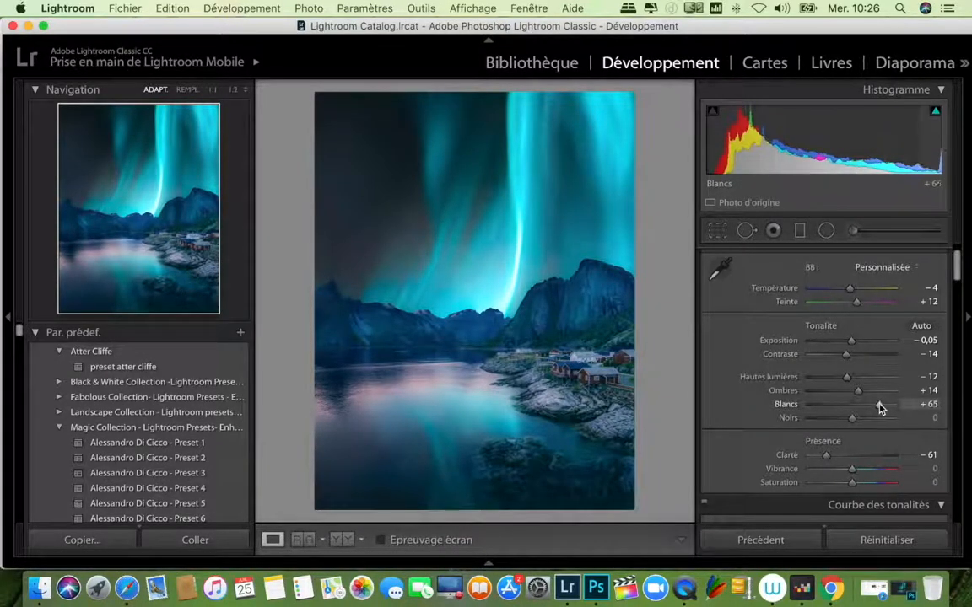
{"action": "scroll", "coordinate": [880, 414], "scroll_direction": "down", "scroll_amount": 3}
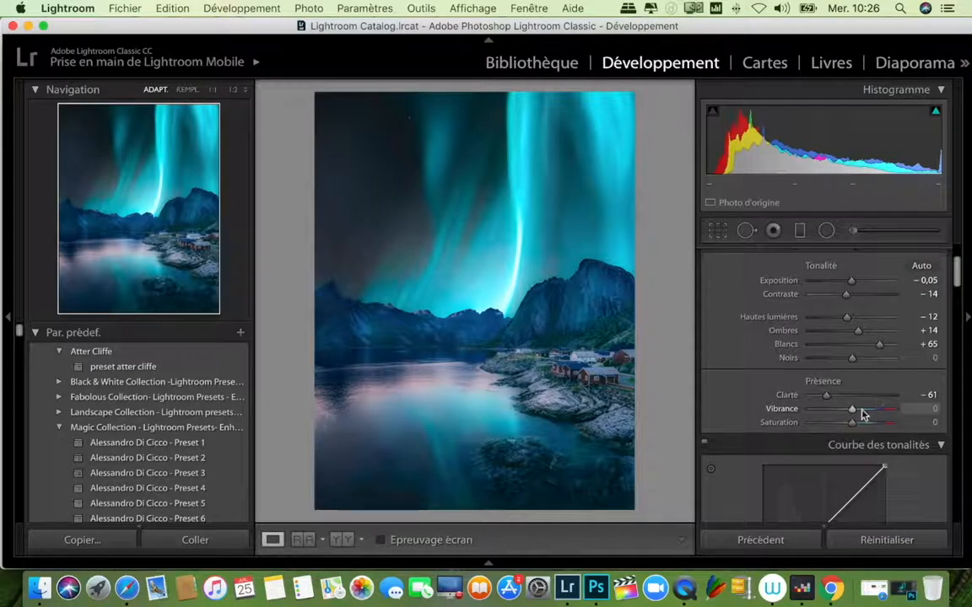
Step: Set the photo's vibrance to -18 and saturation to -10, and slightly lower the midpoint of the RGB tone curve
{"action": "left_click_drag", "start_coordinate": [852, 413], "coordinate": [845, 413]}
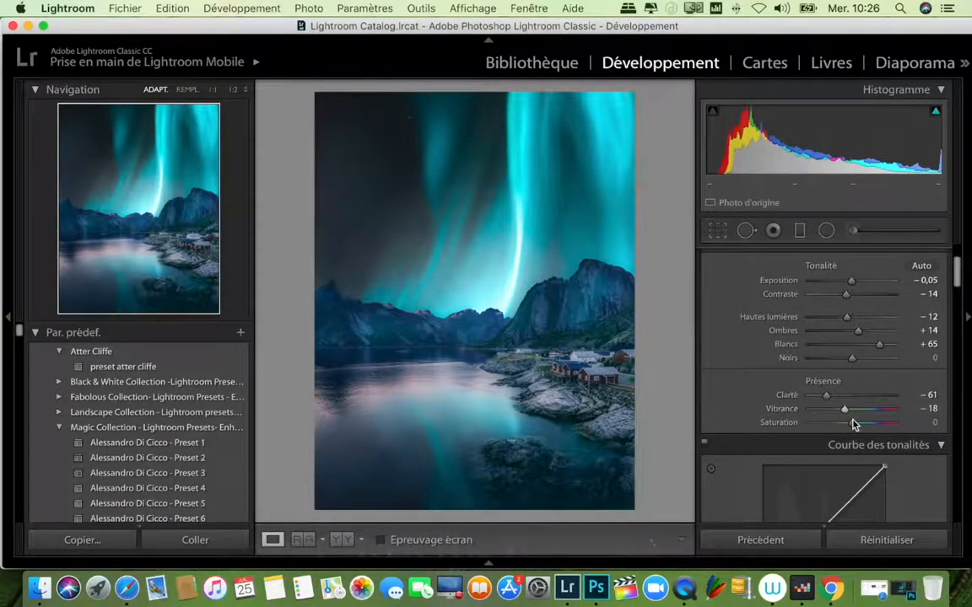
{"action": "left_click_drag", "start_coordinate": [852, 423], "coordinate": [849, 426]}
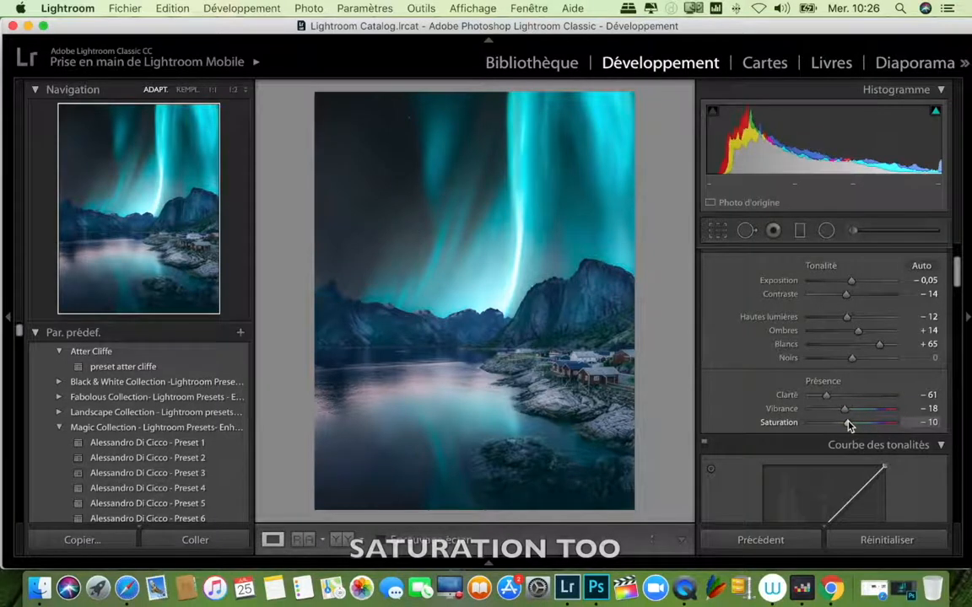
{"action": "scroll", "coordinate": [898, 466], "scroll_direction": "down", "scroll_amount": 2}
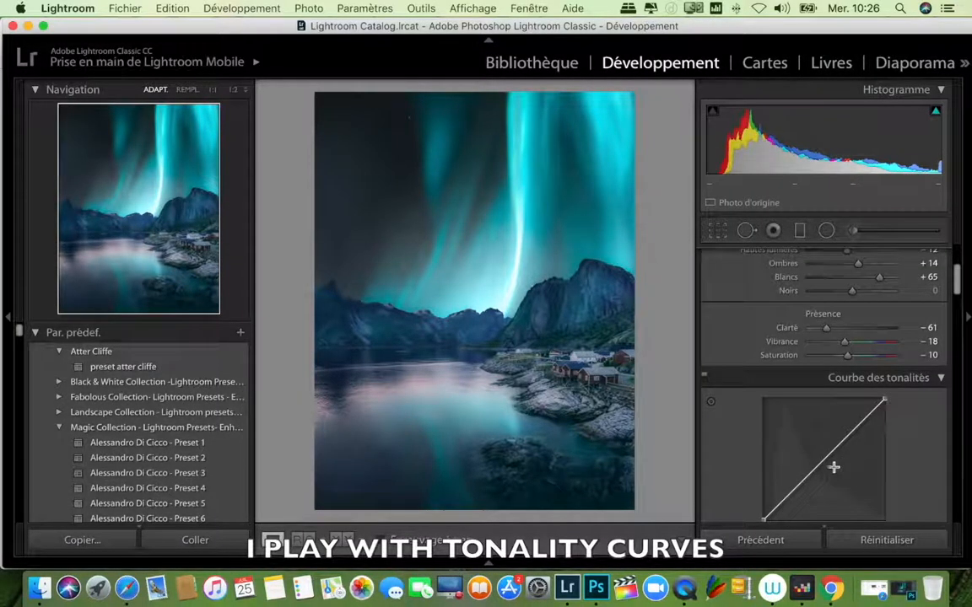
{"action": "left_click_drag", "start_coordinate": [821, 461], "coordinate": [826, 468]}
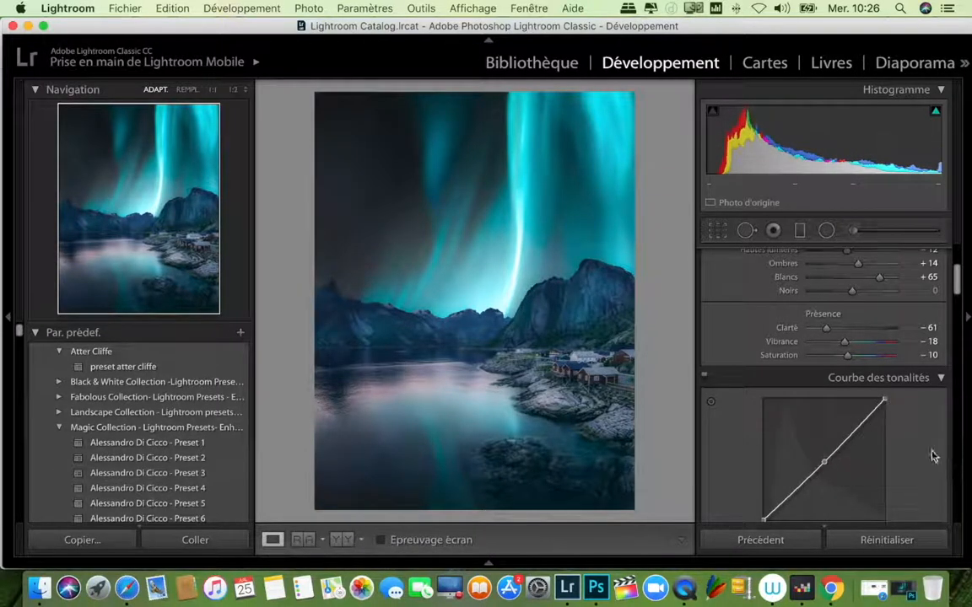
Step: Shift the hue of the photo's blues slightly toward purple in the HSL adjustments
{"action": "scroll", "coordinate": [932, 456], "scroll_direction": "down", "scroll_amount": 4}
{"action": "scroll", "coordinate": [932, 456], "scroll_direction": "down", "scroll_amount": 3}
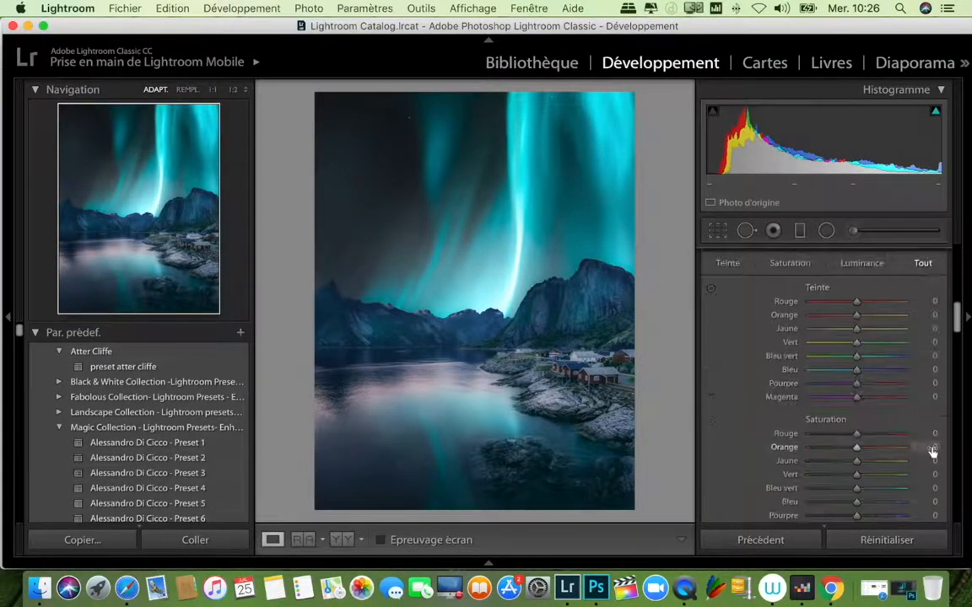
{"action": "scroll", "coordinate": [930, 455], "scroll_direction": "up", "scroll_amount": 2}
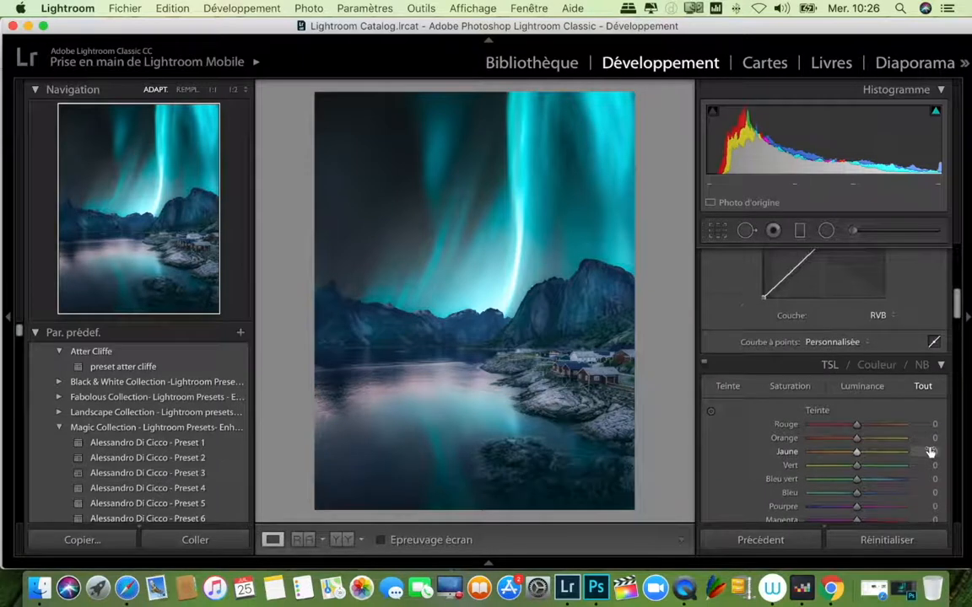
{"action": "scroll", "coordinate": [930, 453], "scroll_direction": "down", "scroll_amount": 3}
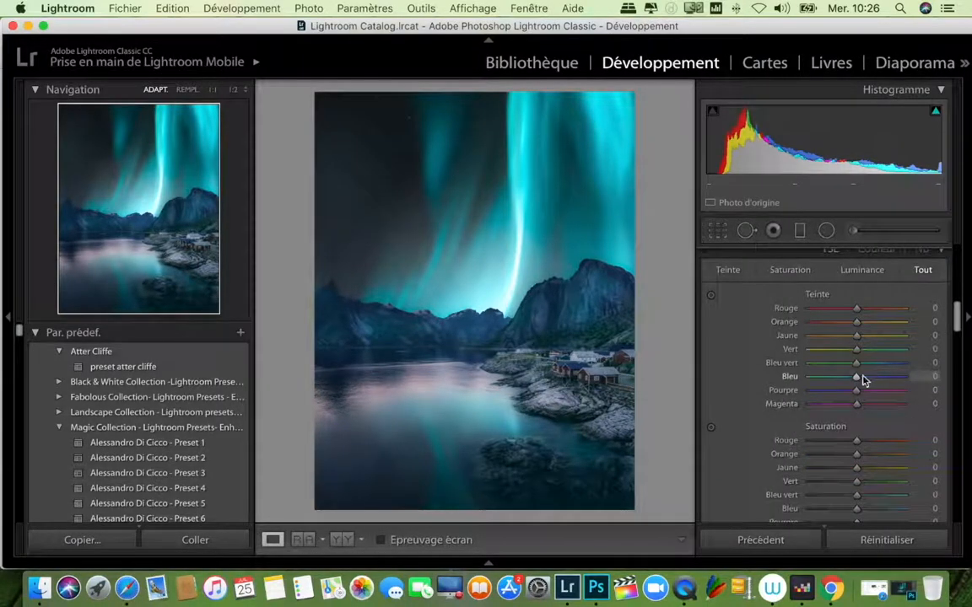
{"action": "left_click_drag", "start_coordinate": [857, 377], "coordinate": [861, 377]}
Step: Split-tone the highlights with hue 312 and saturation 14, and the shadows with hue 307 and saturation 10
{"action": "scroll", "coordinate": [895, 413], "scroll_direction": "down", "scroll_amount": 10}
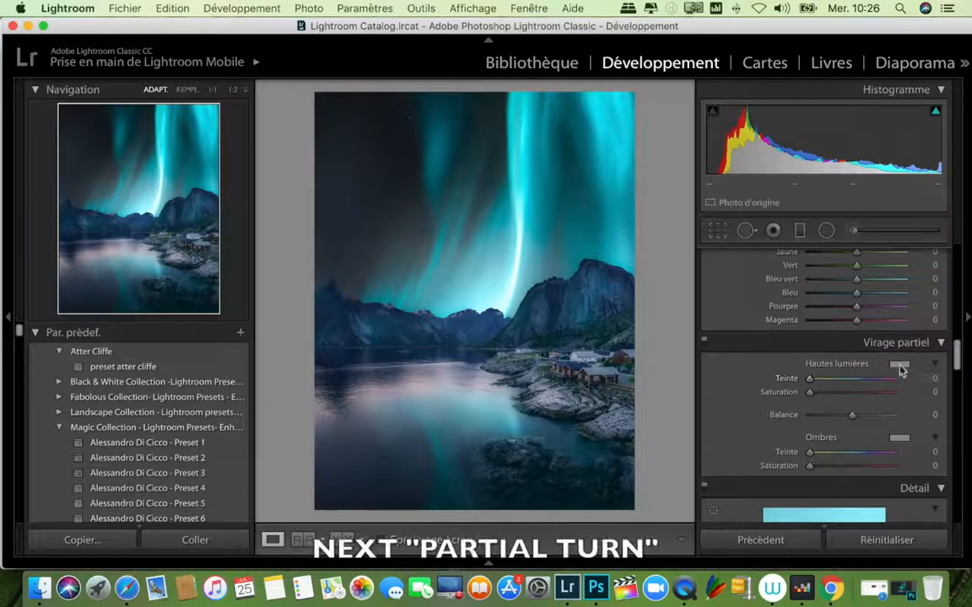
{"action": "left_click", "coordinate": [901, 369]}
{"action": "left_click_drag", "start_coordinate": [852, 373], "coordinate": [827, 423]}
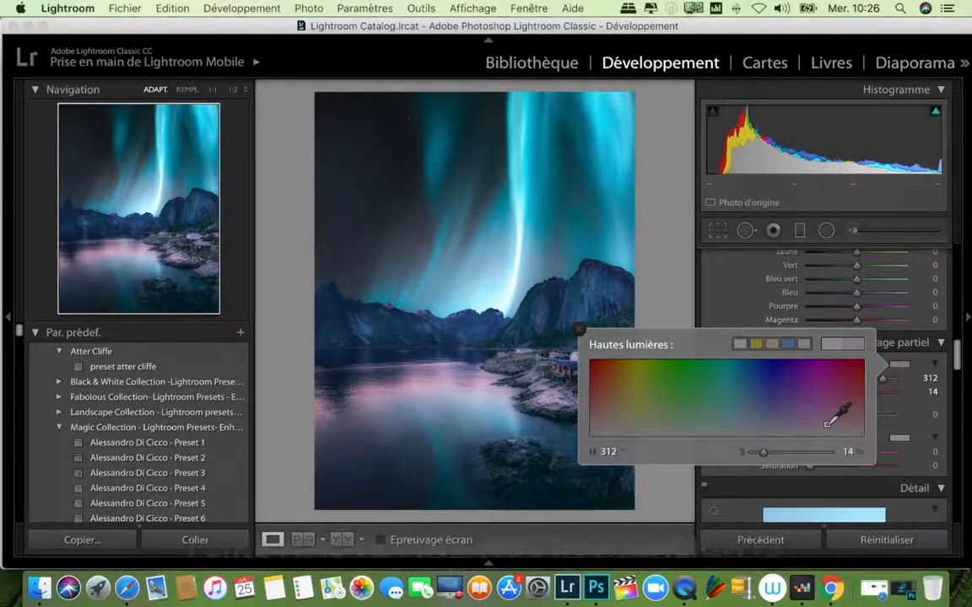
{"action": "left_click", "coordinate": [899, 438]}
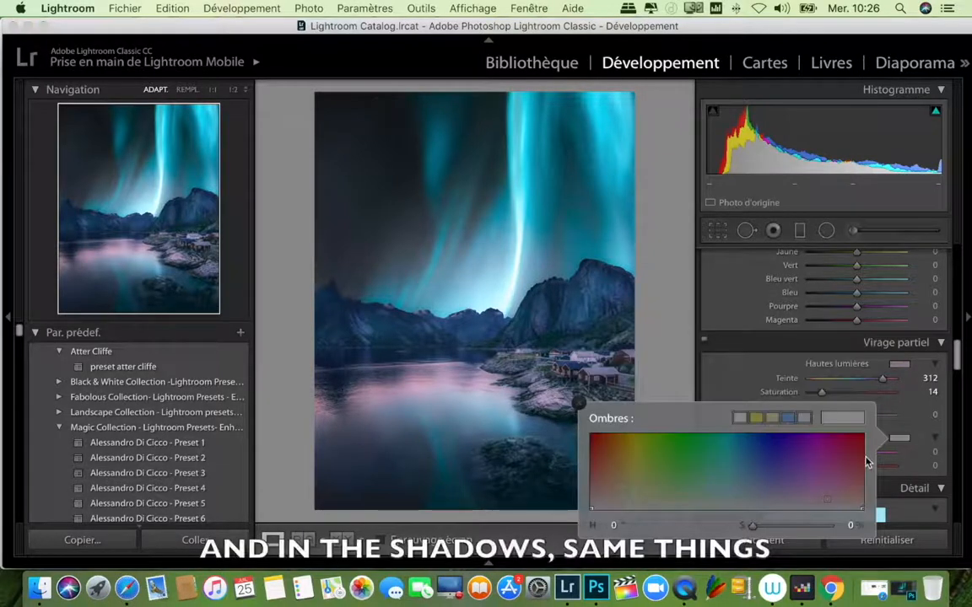
{"action": "left_click", "coordinate": [823, 500]}
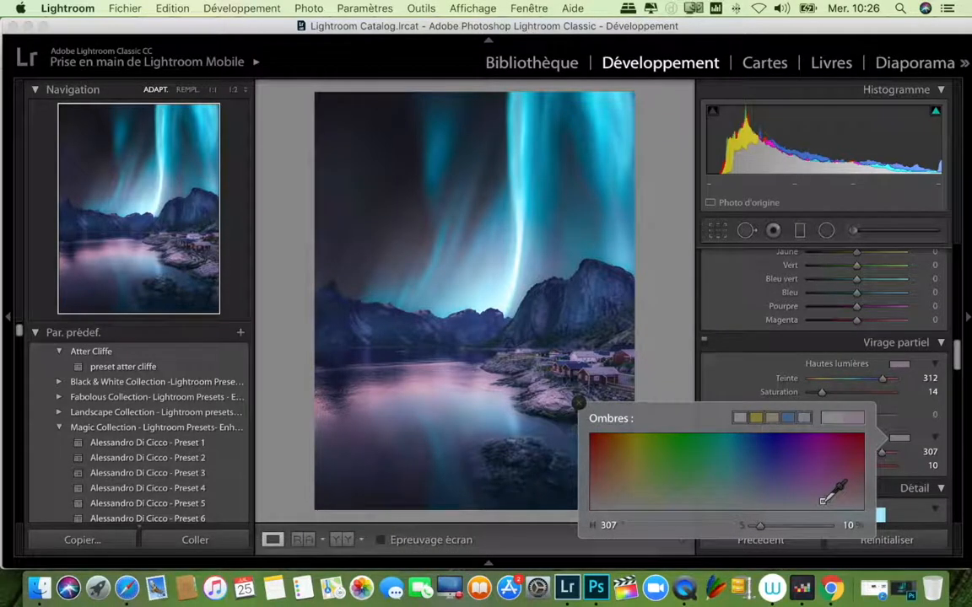
Step: Slightly raise luminance noise reduction and add a post-crop vignette with amount -18, midpoint 0, roundness +41 and feather 100
{"action": "left_click_drag", "start_coordinate": [958, 383], "coordinate": [958, 401]}
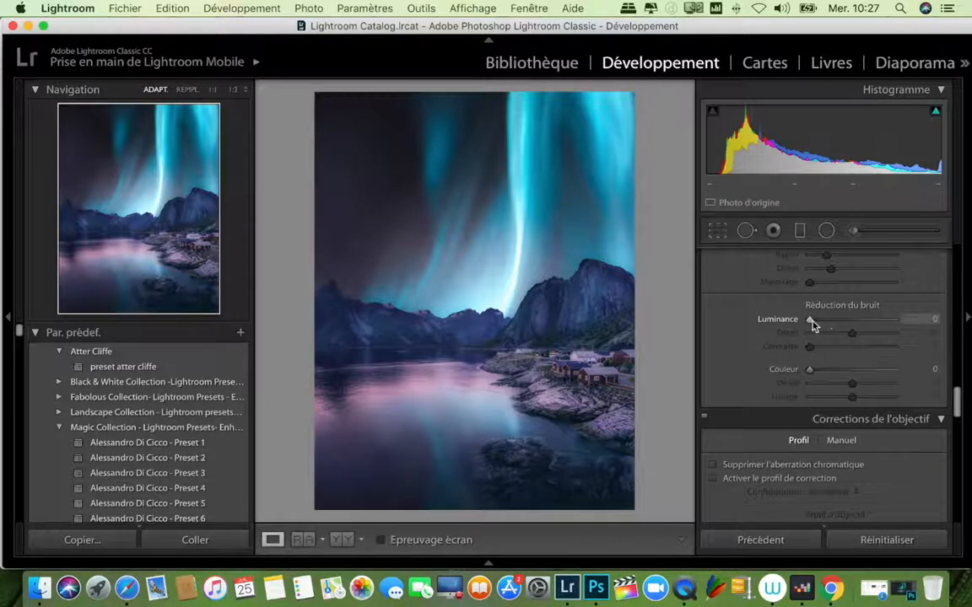
{"action": "left_click_drag", "start_coordinate": [811, 319], "coordinate": [817, 321]}
{"action": "left_click_drag", "start_coordinate": [956, 401], "coordinate": [960, 478]}
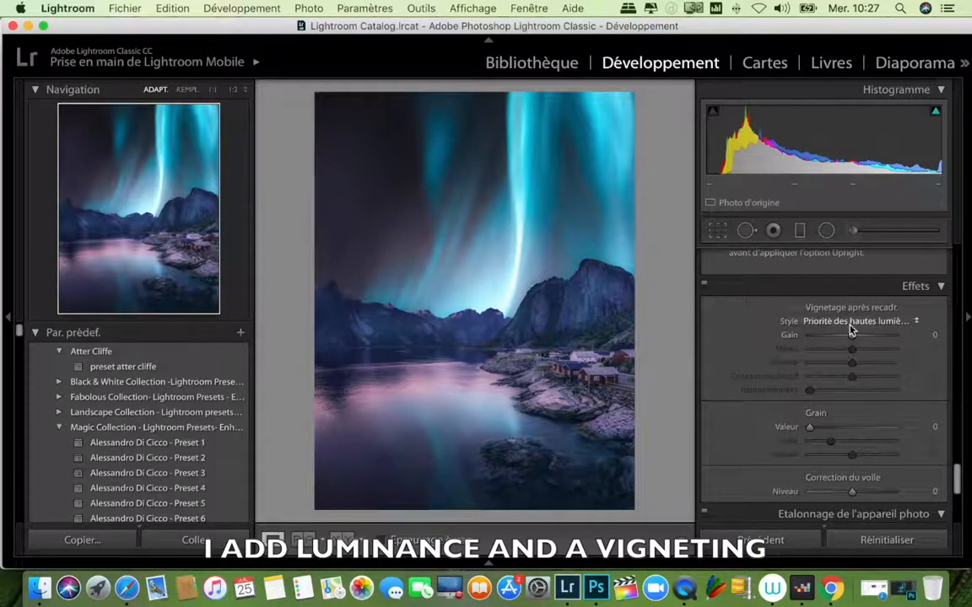
{"action": "left_click_drag", "start_coordinate": [852, 336], "coordinate": [794, 352]}
{"action": "left_click_drag", "start_coordinate": [852, 365], "coordinate": [894, 377]}
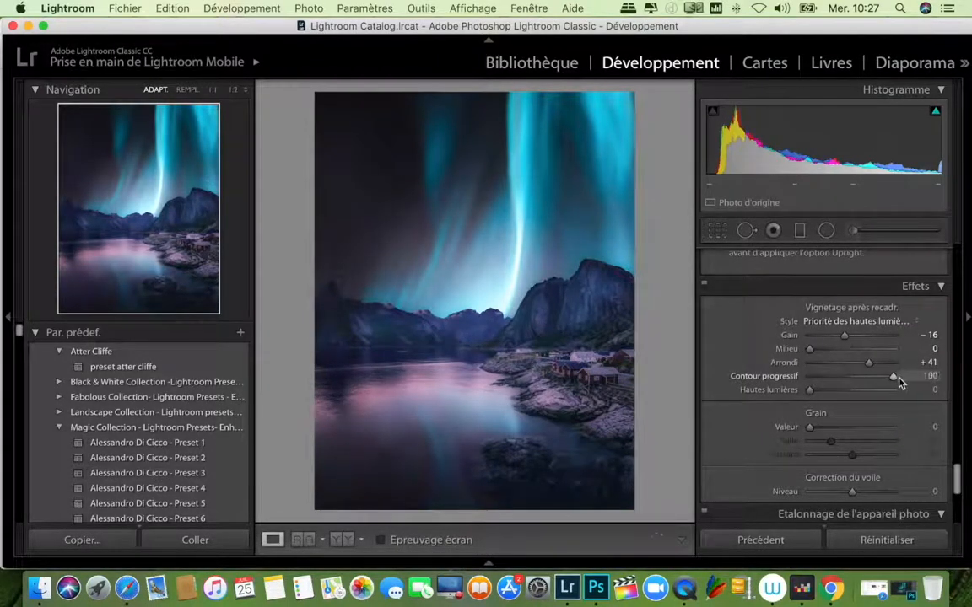
{"action": "left_click_drag", "start_coordinate": [846, 340], "coordinate": [846, 340]}
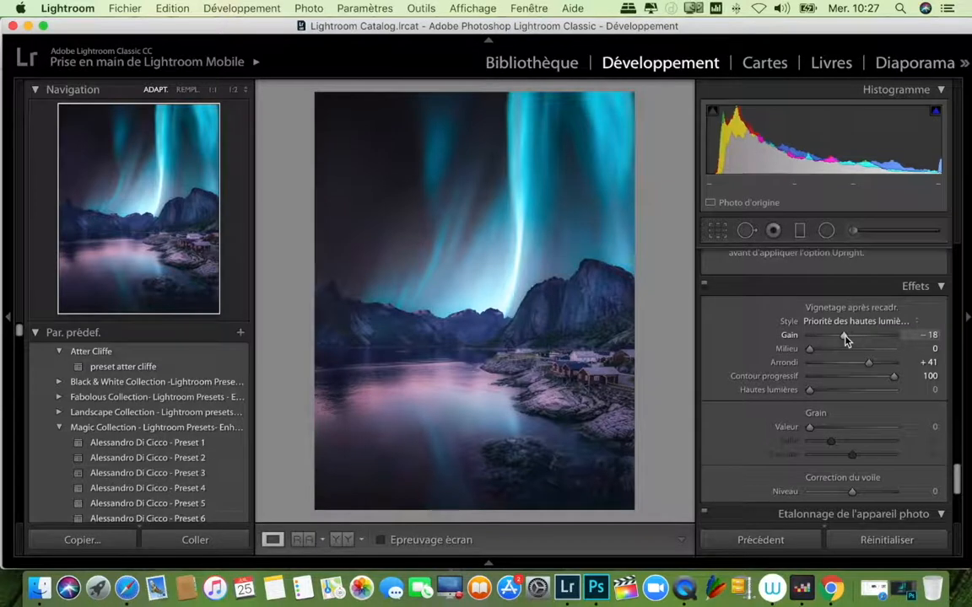
Step: Set camera calibration to shadow tint +11, red primary hue -10 and blue primary hue -8, and compare before and after
{"action": "left_click_drag", "start_coordinate": [956, 474], "coordinate": [957, 511]}
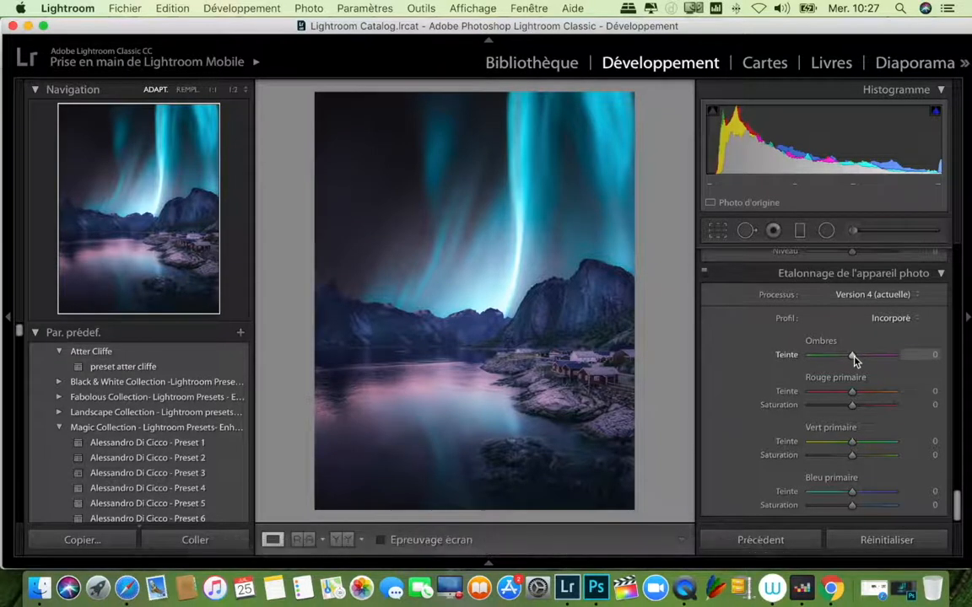
{"action": "left_click_drag", "start_coordinate": [852, 360], "coordinate": [858, 361]}
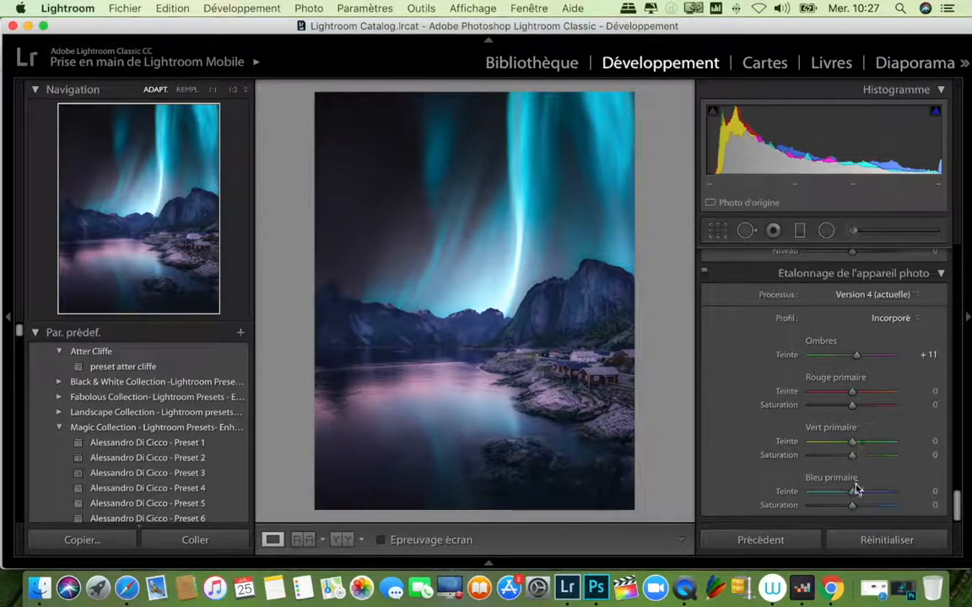
{"action": "left_click_drag", "start_coordinate": [852, 493], "coordinate": [851, 496]}
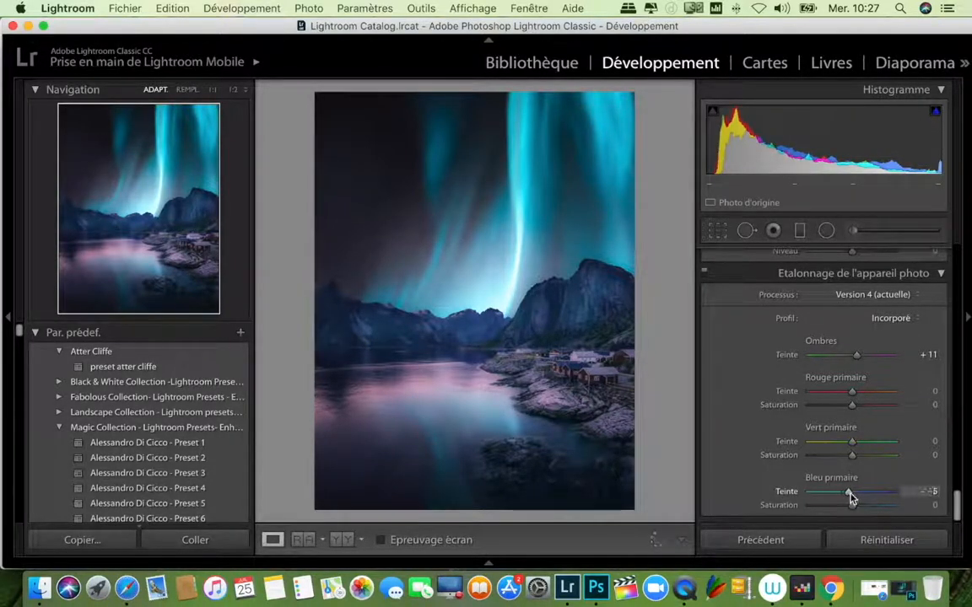
{"action": "left_click_drag", "start_coordinate": [848, 398], "coordinate": [850, 399]}
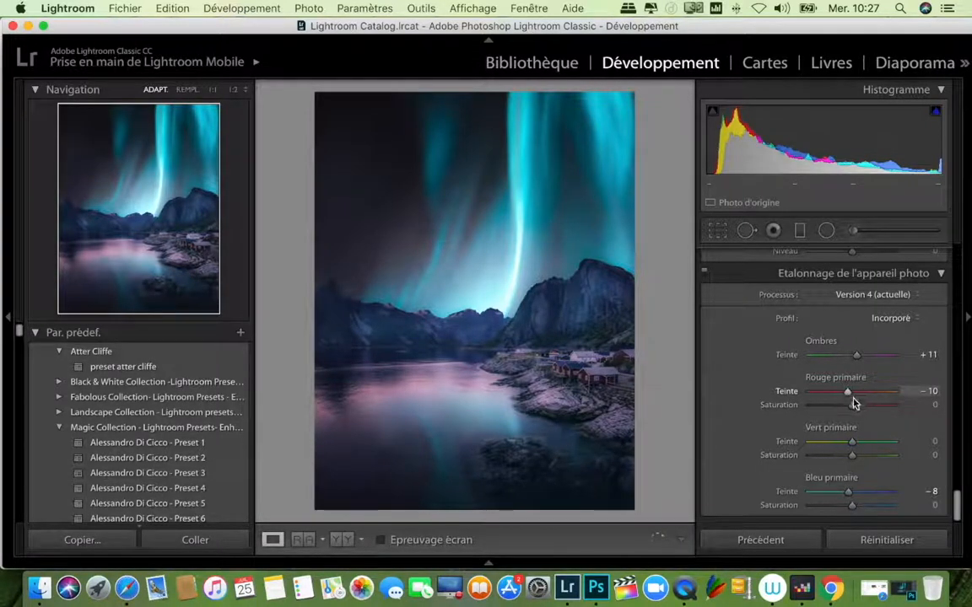
{"action": "left_click", "coordinate": [341, 540]}
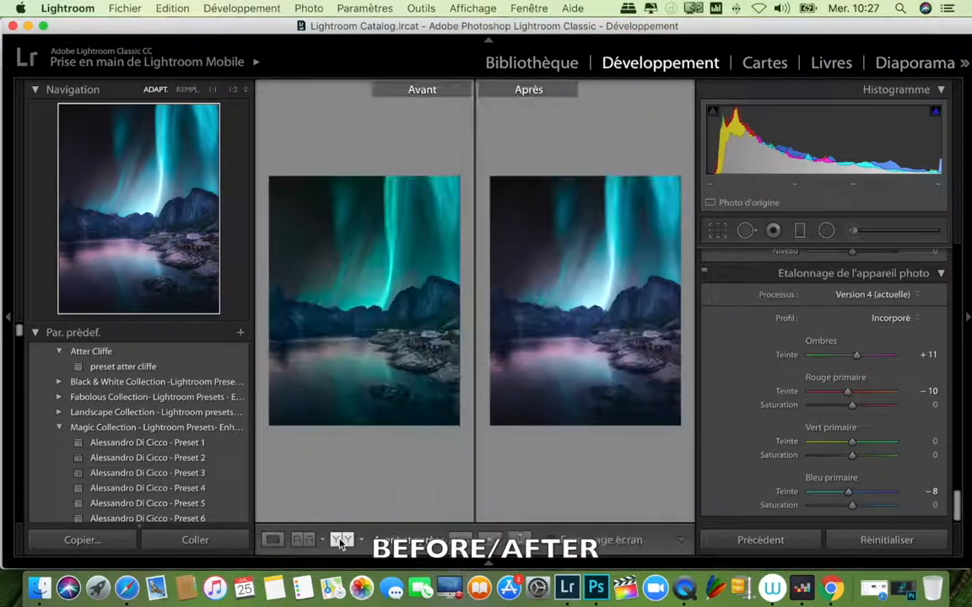
{"action": "left_click", "coordinate": [271, 540]}
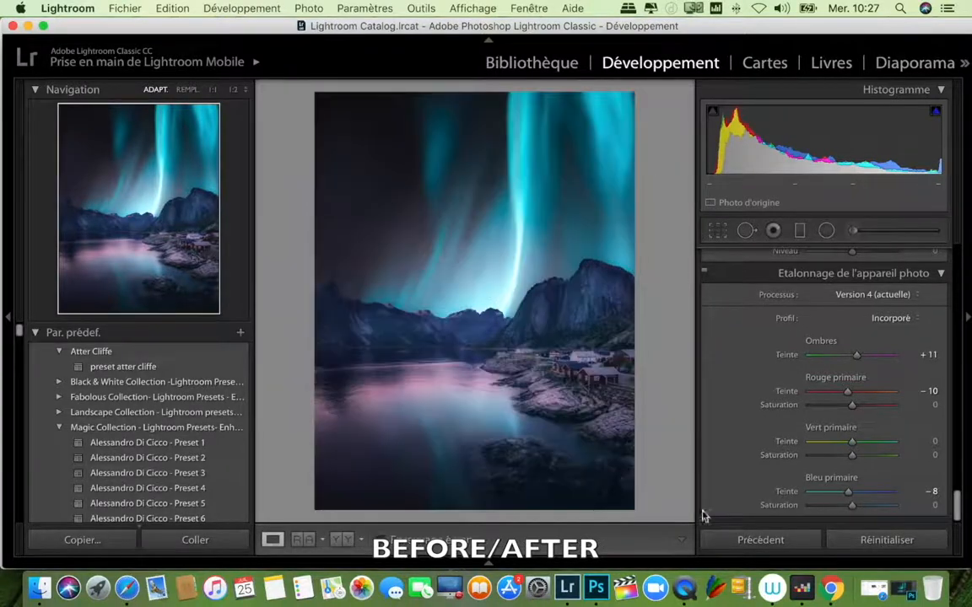
Step: Raise the photo's whites to +72 and lower the saturation of the blues to -40
{"action": "left_click_drag", "start_coordinate": [967, 506], "coordinate": [969, 278]}
{"action": "left_click_drag", "start_coordinate": [880, 325], "coordinate": [882, 326]}
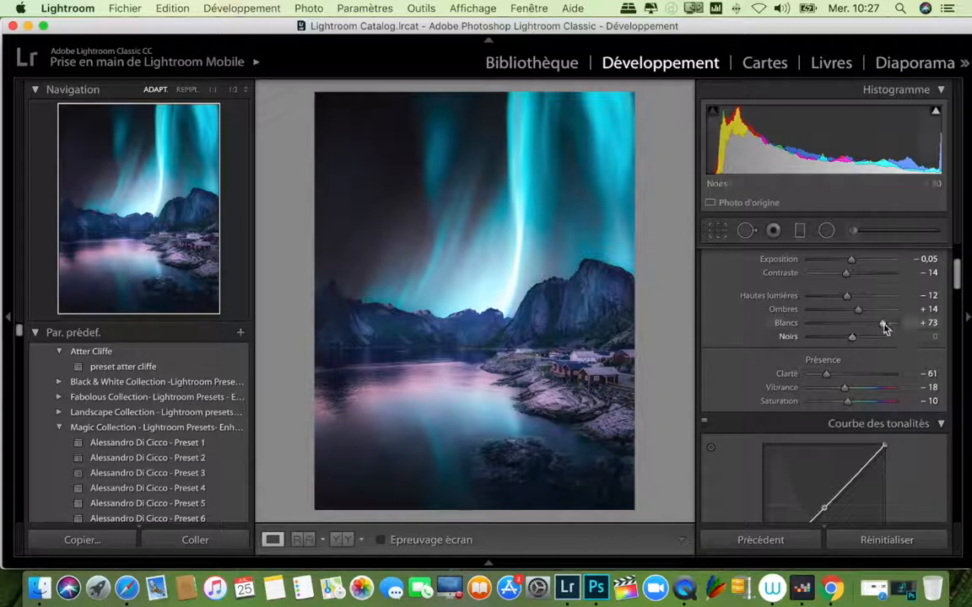
{"action": "left_click_drag", "start_coordinate": [883, 326], "coordinate": [883, 326]}
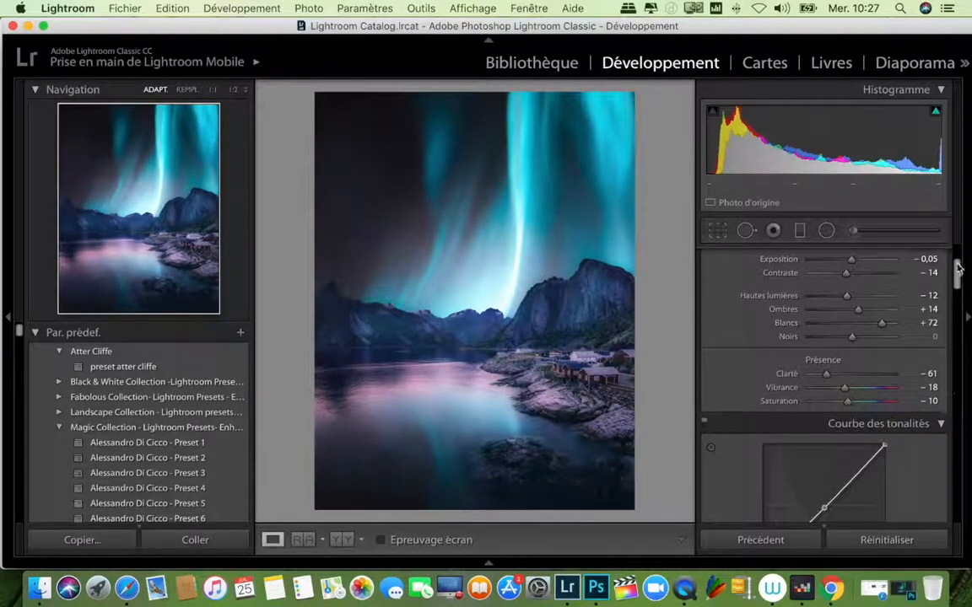
{"action": "left_click_drag", "start_coordinate": [958, 274], "coordinate": [958, 332]}
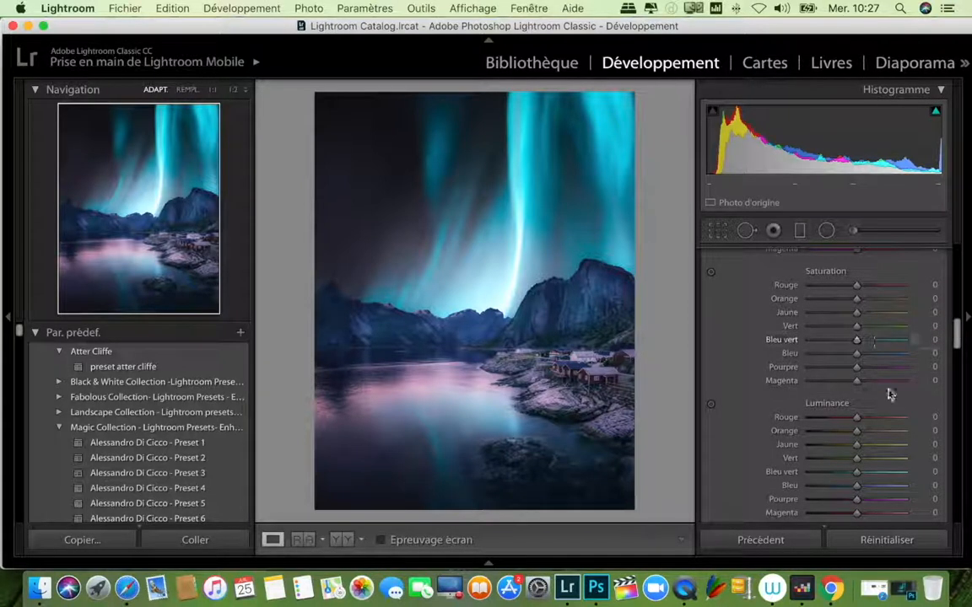
{"action": "mouse_move", "coordinate": [858, 354]}
{"action": "left_mouse_down"}
{"action": "mouse_move", "coordinate": [870, 360]}
{"action": "mouse_move", "coordinate": [840, 359]}
{"action": "left_mouse_up"}
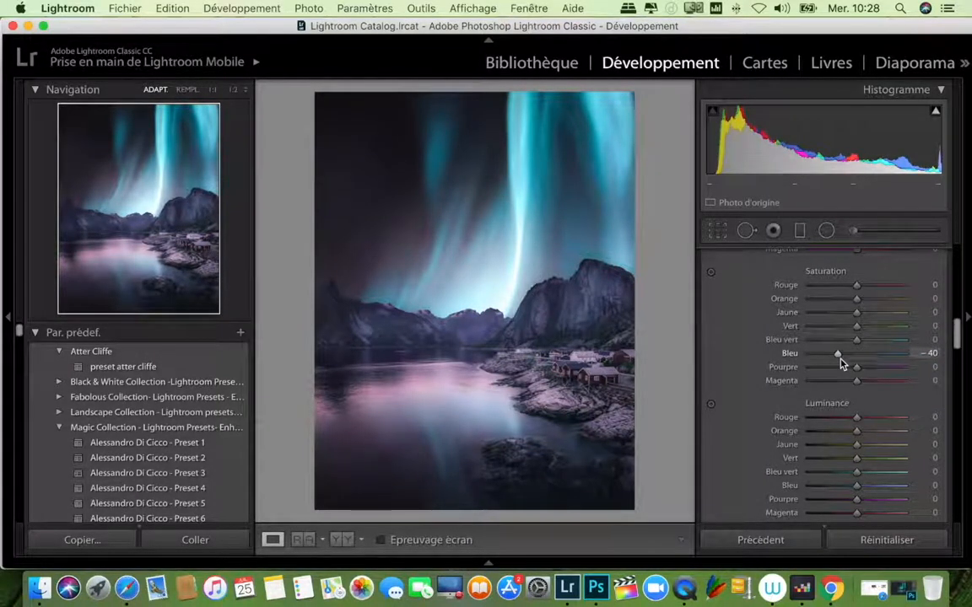
Step: Compare the photo before and after in side-by-side and split layouts, and return to the single-photo view
{"action": "left_click", "coordinate": [342, 540]}
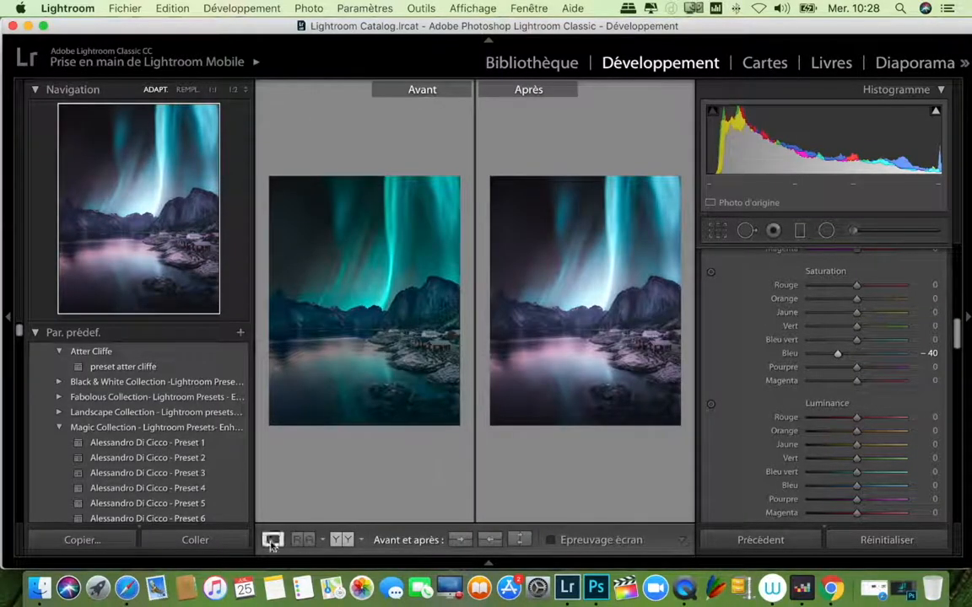
{"action": "left_click", "coordinate": [337, 540]}
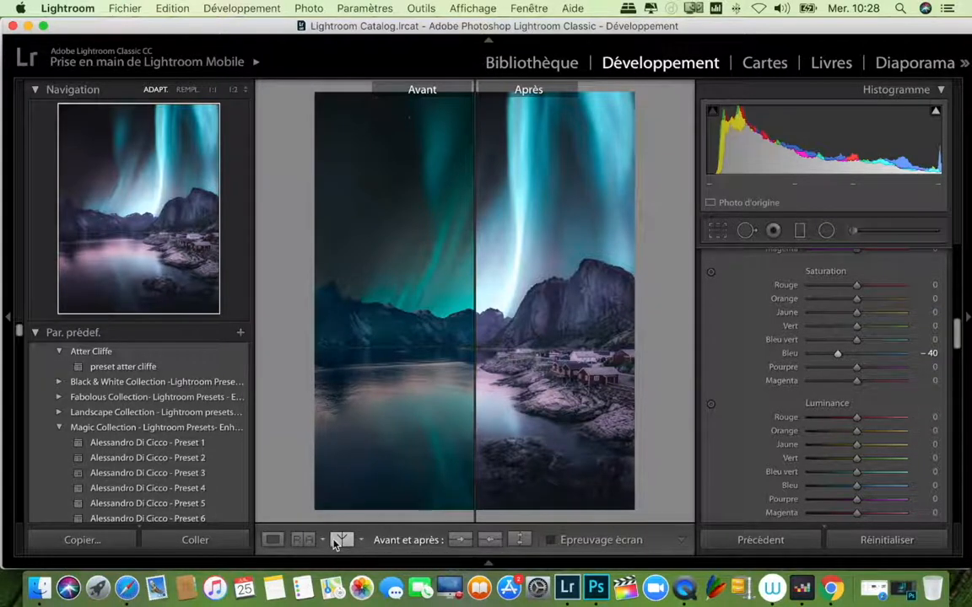
{"action": "left_click", "coordinate": [338, 540]}
{"action": "left_click", "coordinate": [337, 539]}
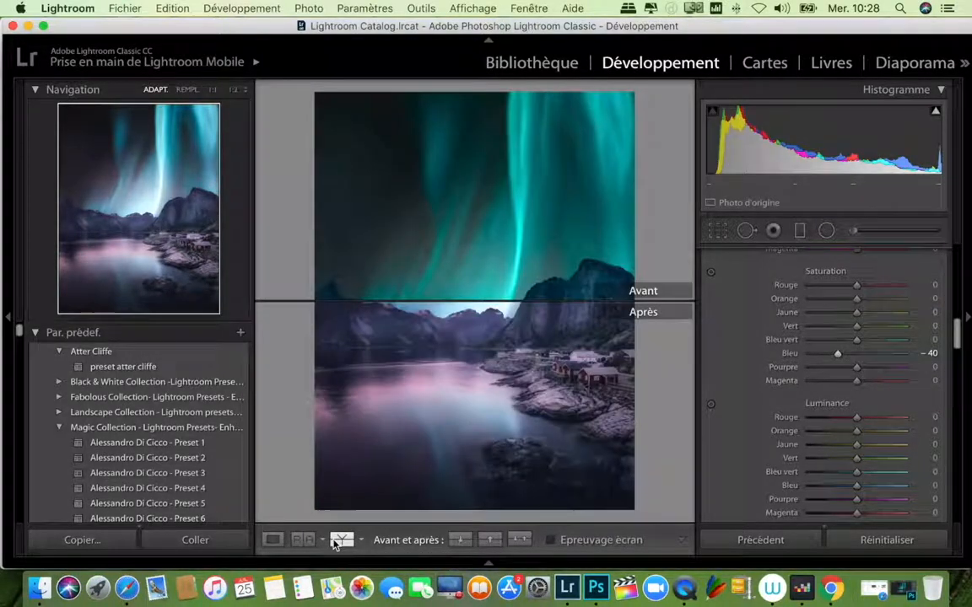
{"action": "left_click", "coordinate": [271, 540]}
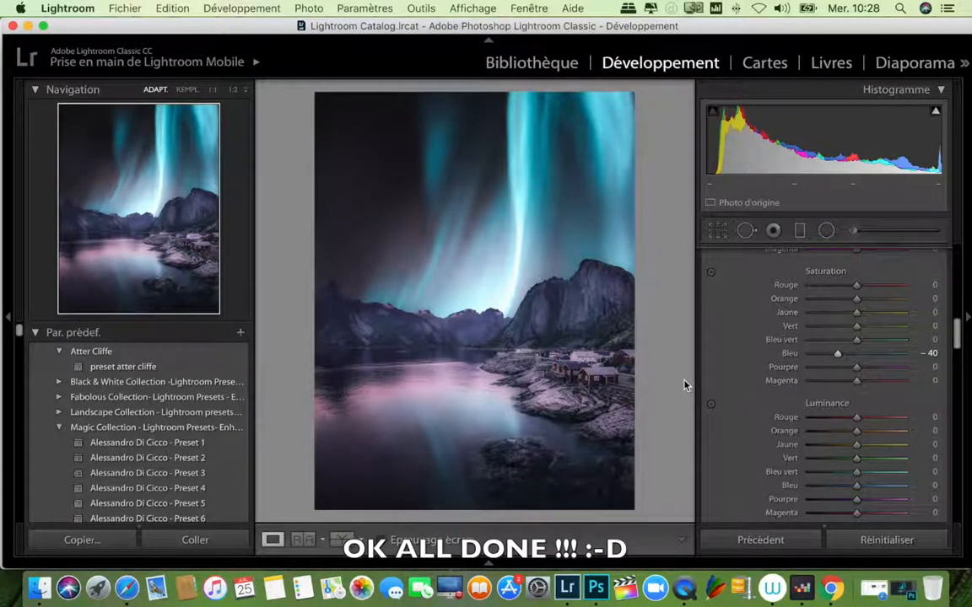